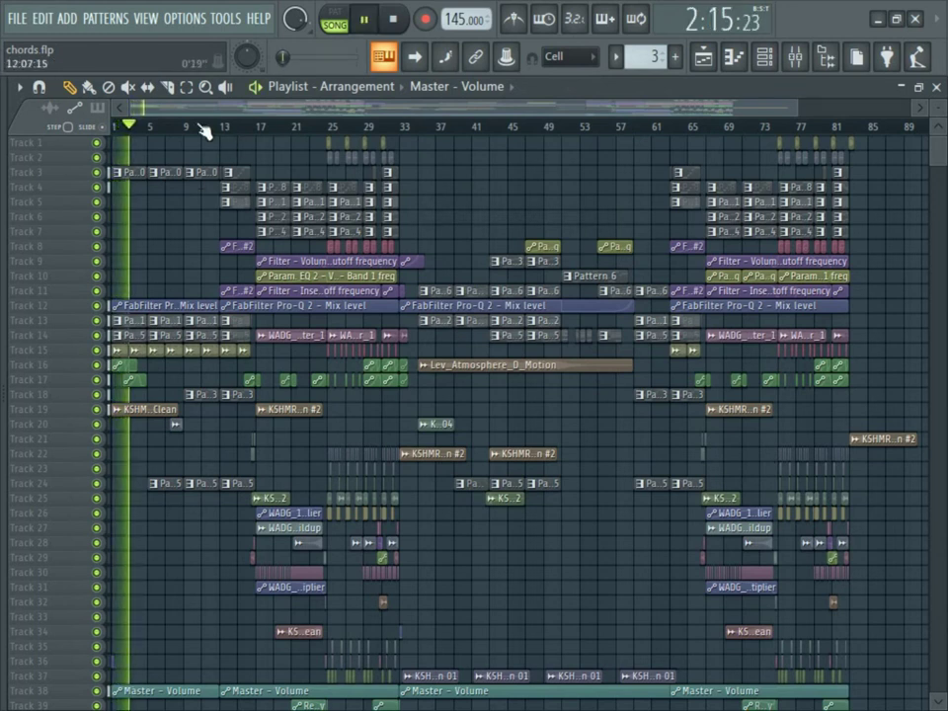
Step: Look over the mixer inserts and the full playlist arrangement while the song plays
left_click(795, 59)
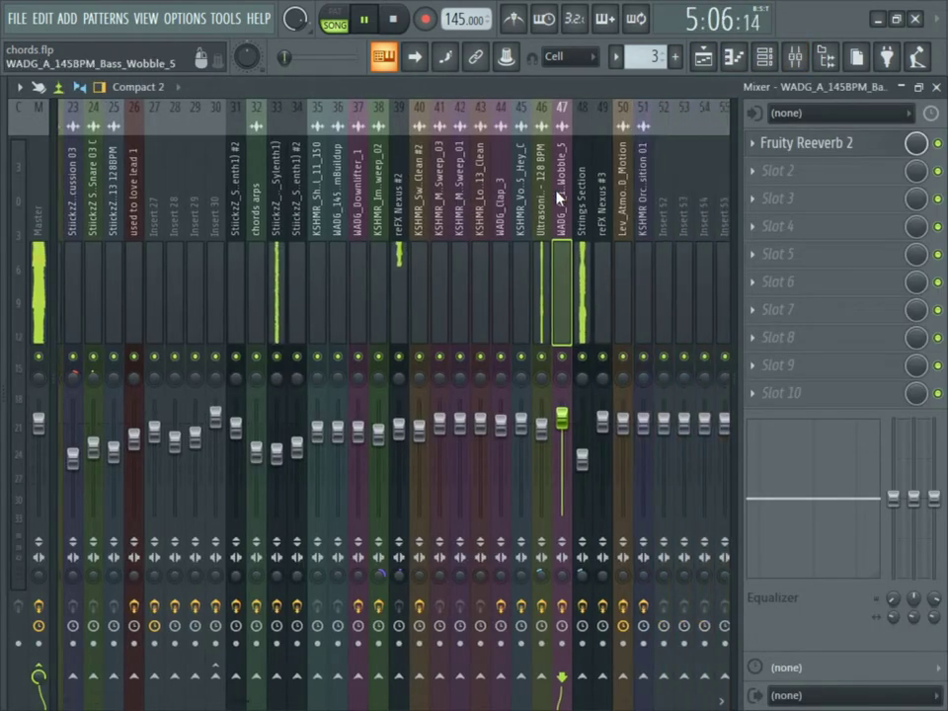
left_click(693, 60)
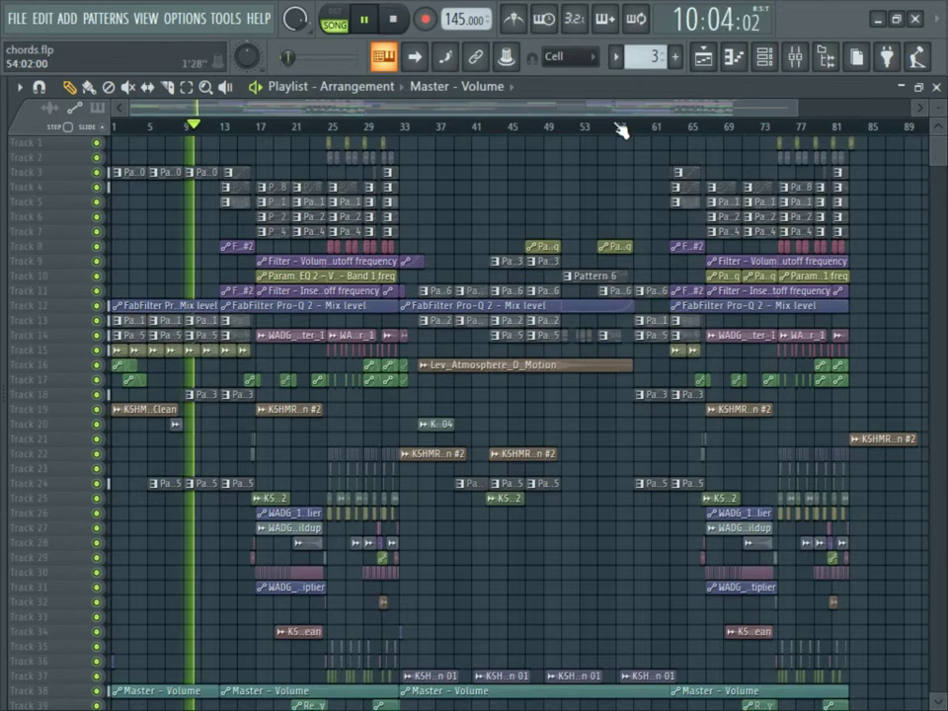
scroll(497, 288, "down", 3)
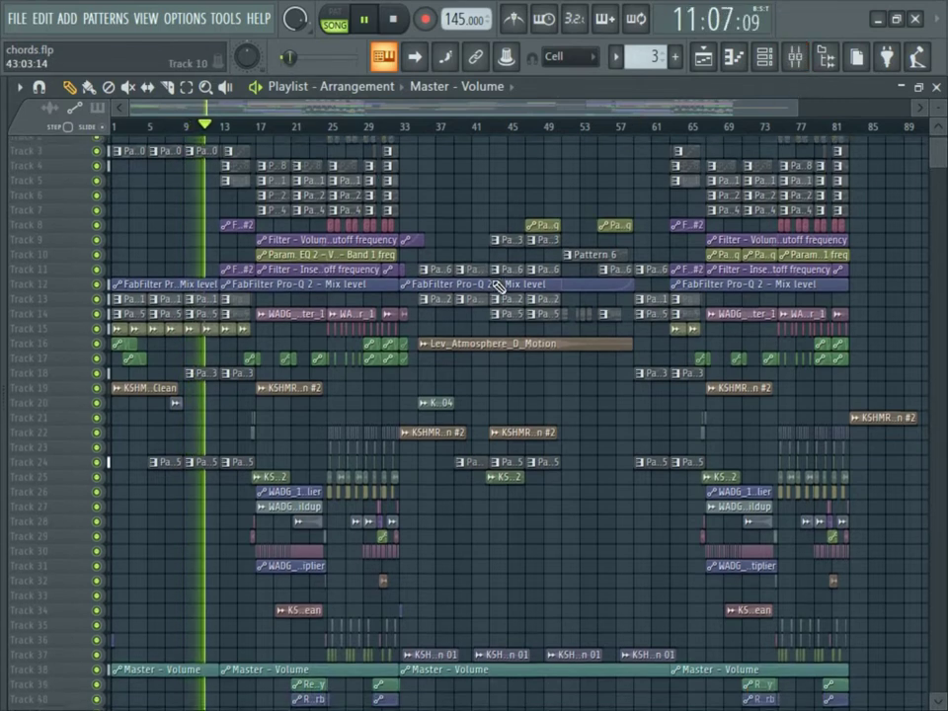
scroll(497, 288, "up", 3)
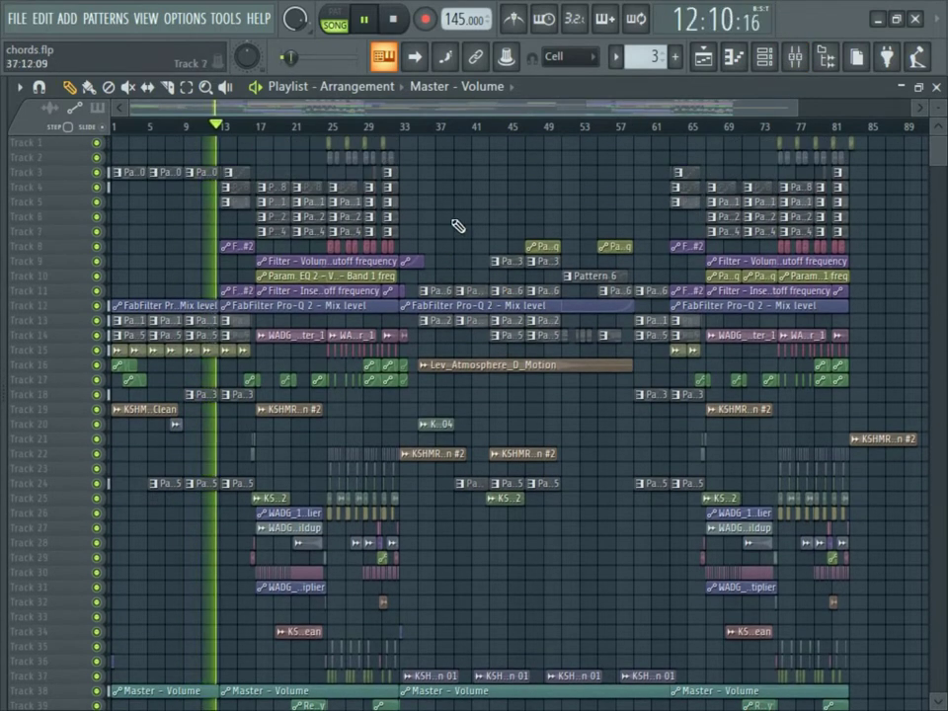
Step: Set the volume fader of mixer insert 34 to 64% (-8.7 dB), and return to the playlist
left_click(797, 59)
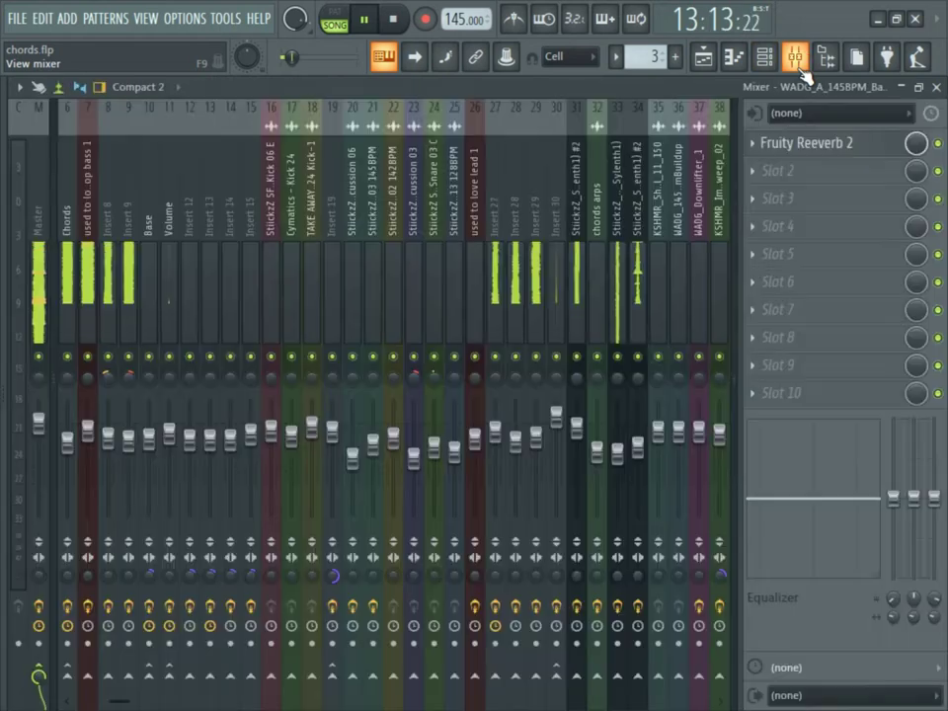
left_click_drag(578, 443, 576, 456)
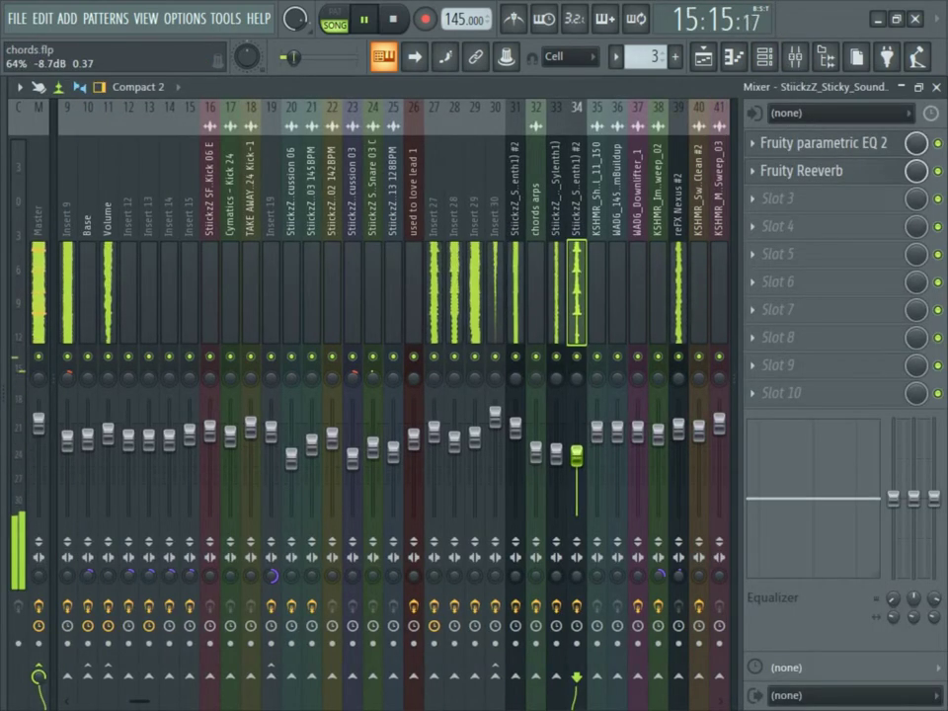
left_click(708, 61)
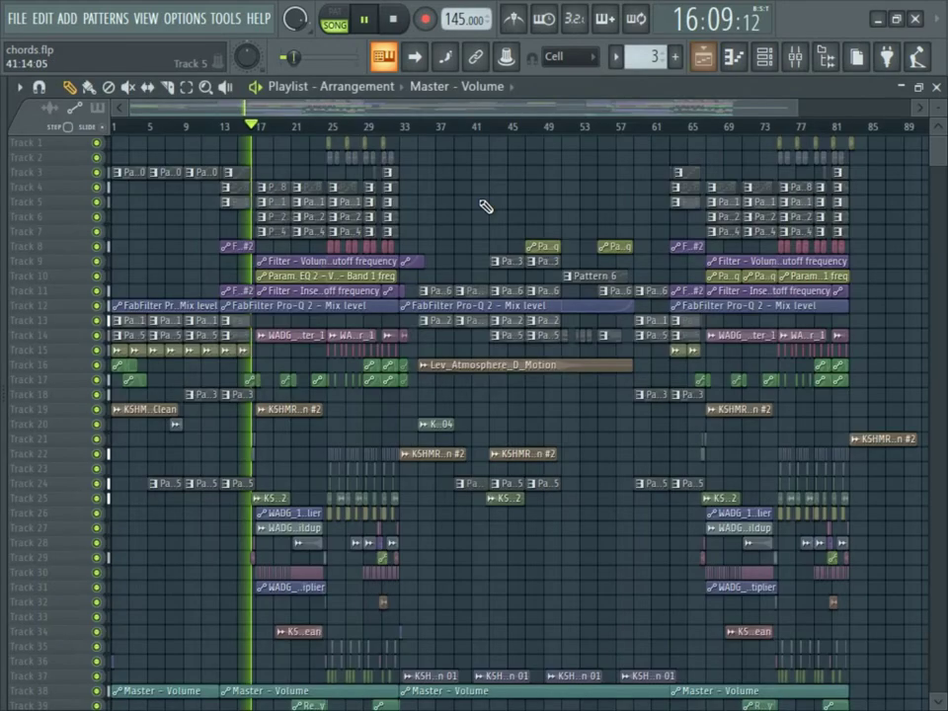
Step: Examine the meters and fader levels across the mixer inserts while the song plays
left_click(795, 61)
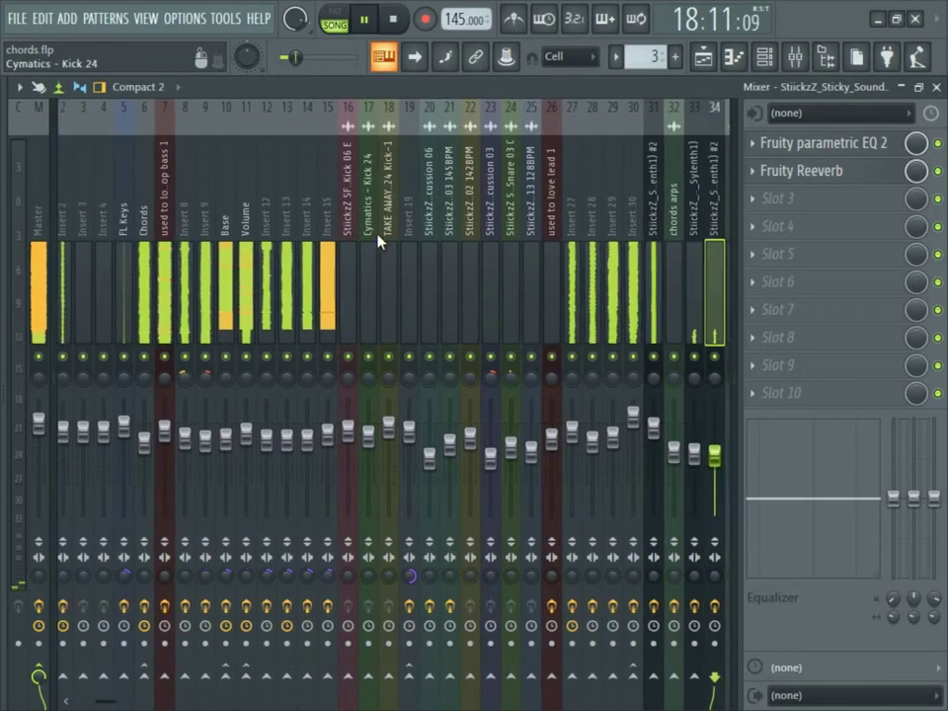
scroll(378, 240, "right", 9)
scroll(378, 240, "left", 20)
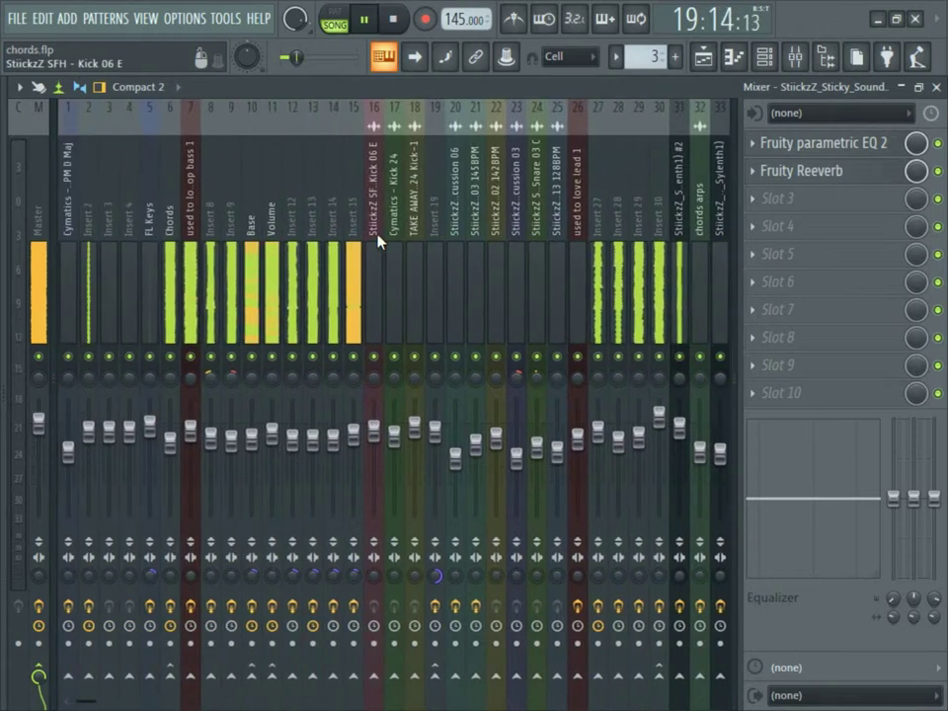
scroll(378, 240, "right", 13)
scroll(378, 240, "right", 8)
scroll(378, 240, "left", 15)
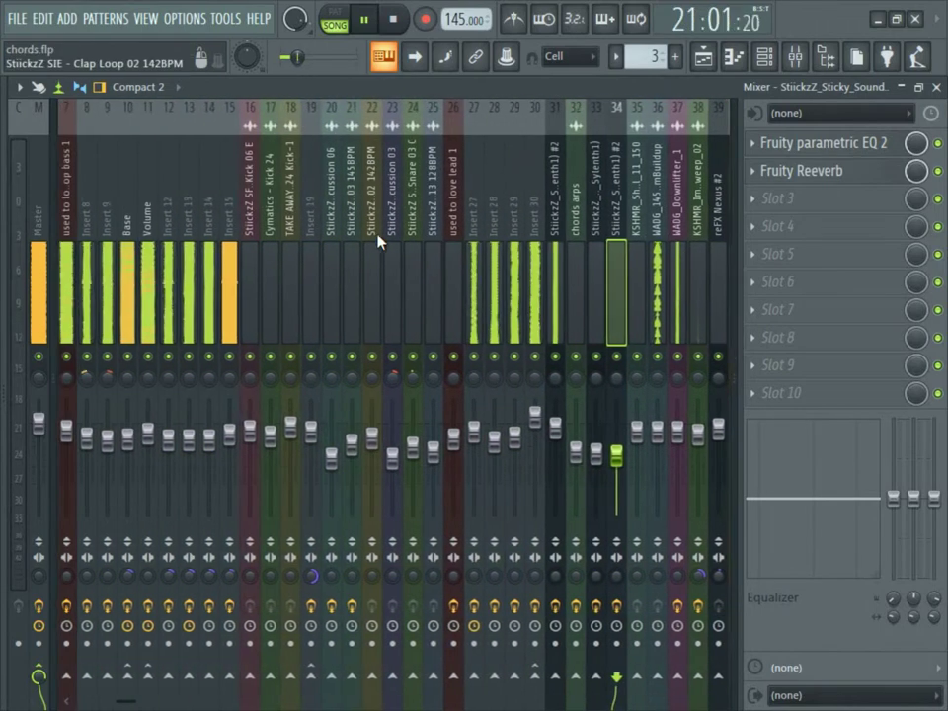
scroll(378, 240, "left", 6)
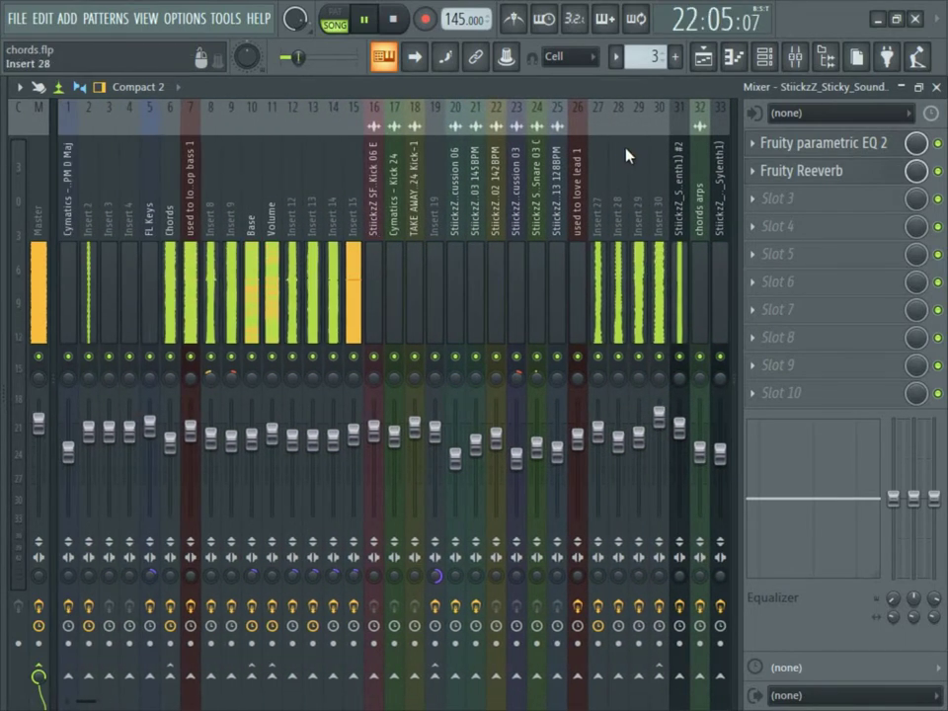
Step: Select the Chords mixer track to show its effect chain
left_click(716, 58)
left_click(795, 55)
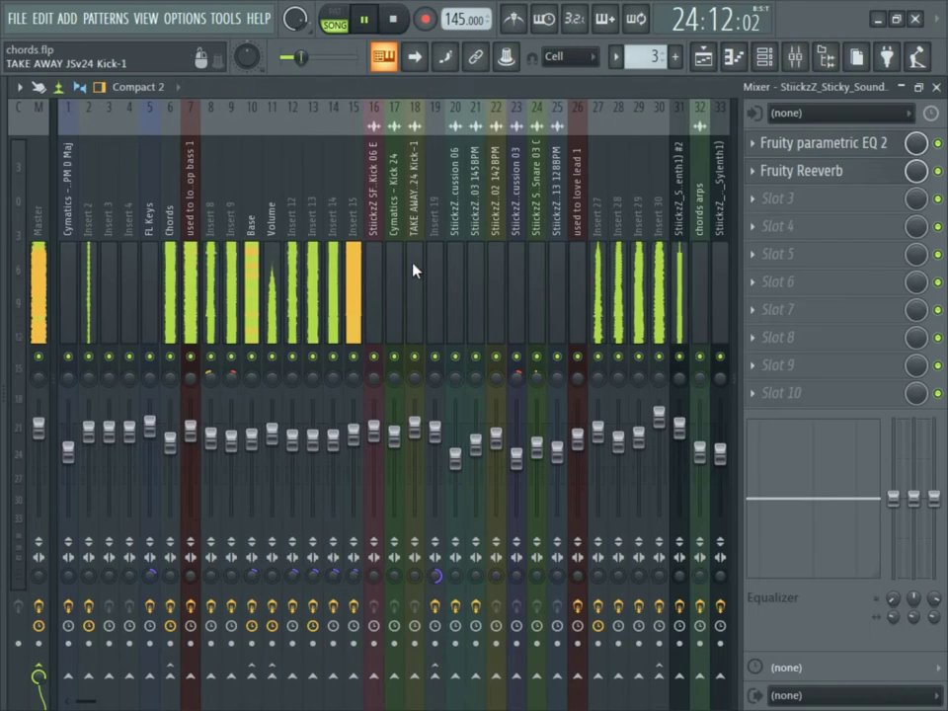
left_click(170, 443)
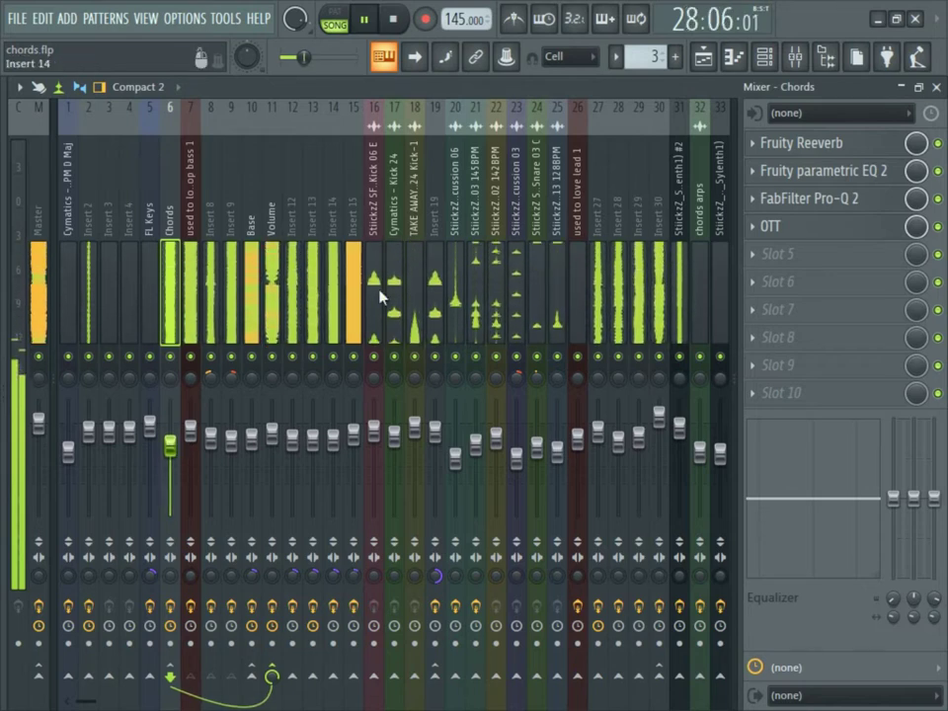
Step: Examine the playlist's automation, pattern and audio clips, both close up around bars 21 to 33 and across the whole arrangement
left_click(702, 58)
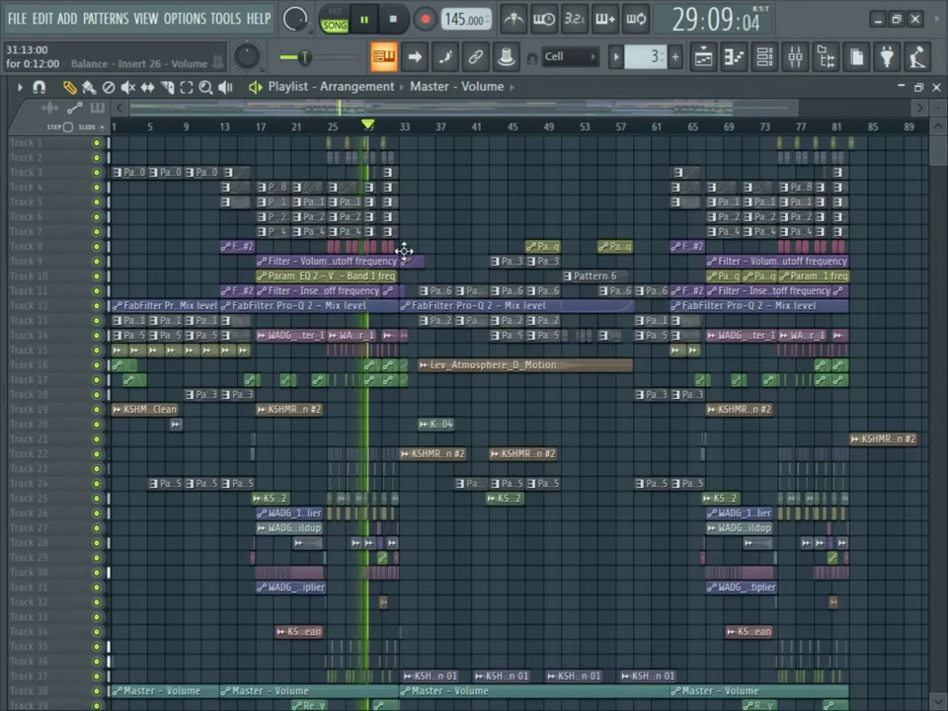
scroll(401, 254, "down", 2)
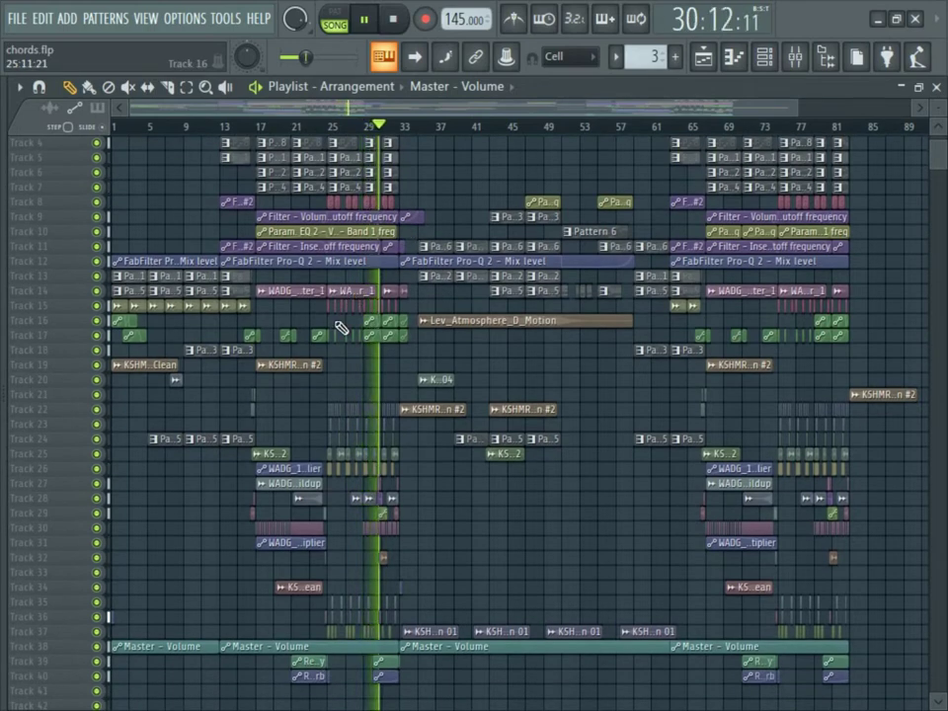
scroll(338, 328, "up", 3)
scroll(338, 327, "down", 3)
scroll(363, 317, "up", 3)
scroll(363, 317, "up", 4)
scroll(363, 317, "down", 2)
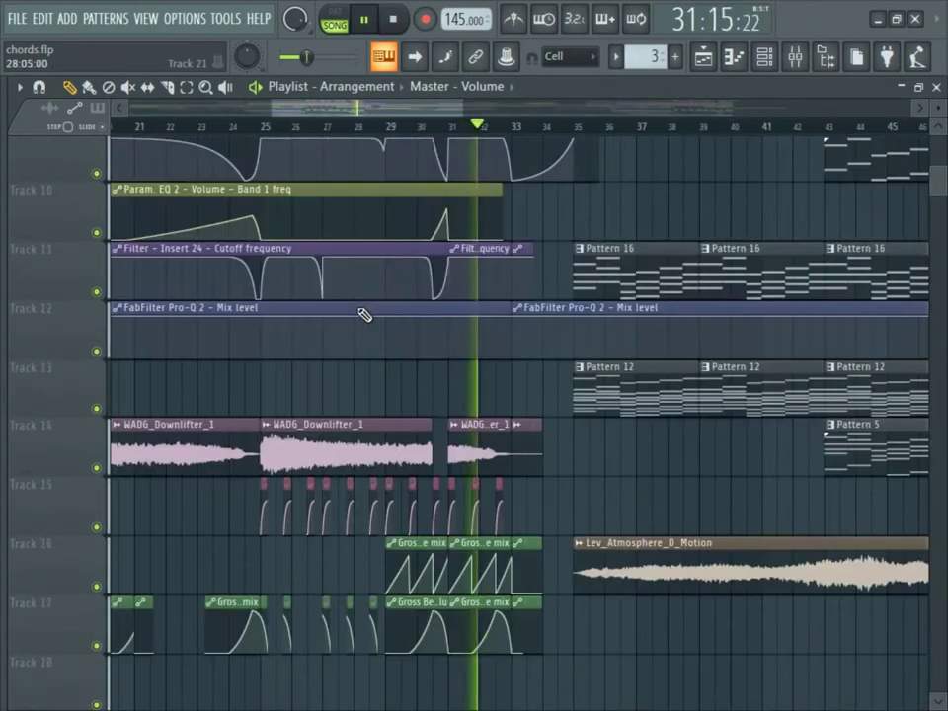
scroll(363, 313, "up", 3)
scroll(365, 314, "down", 3)
scroll(369, 317, "down", 3)
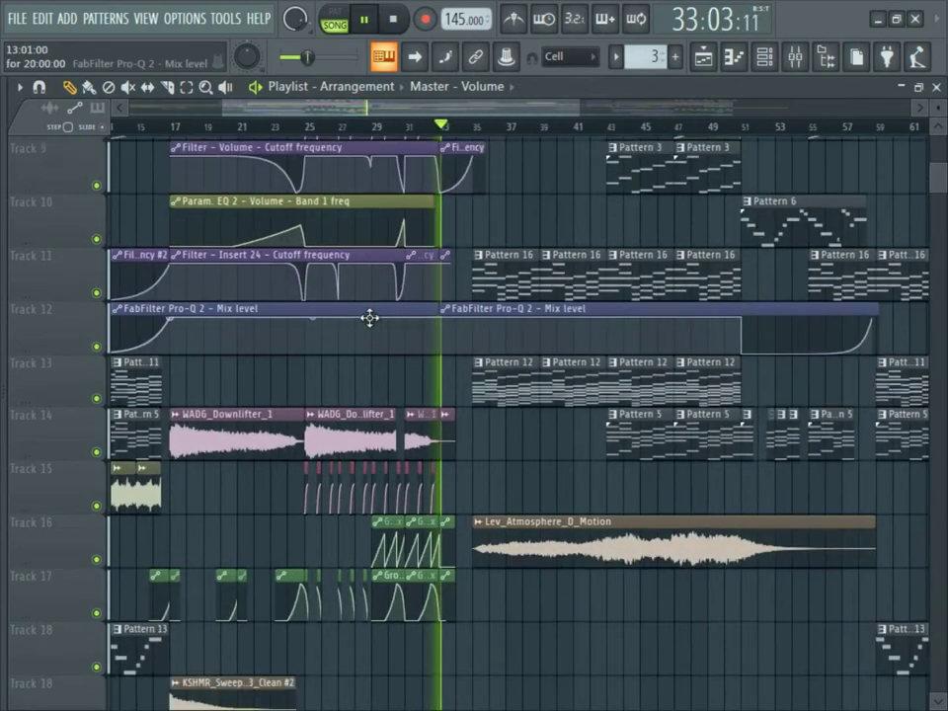
scroll(369, 317, "down", 3)
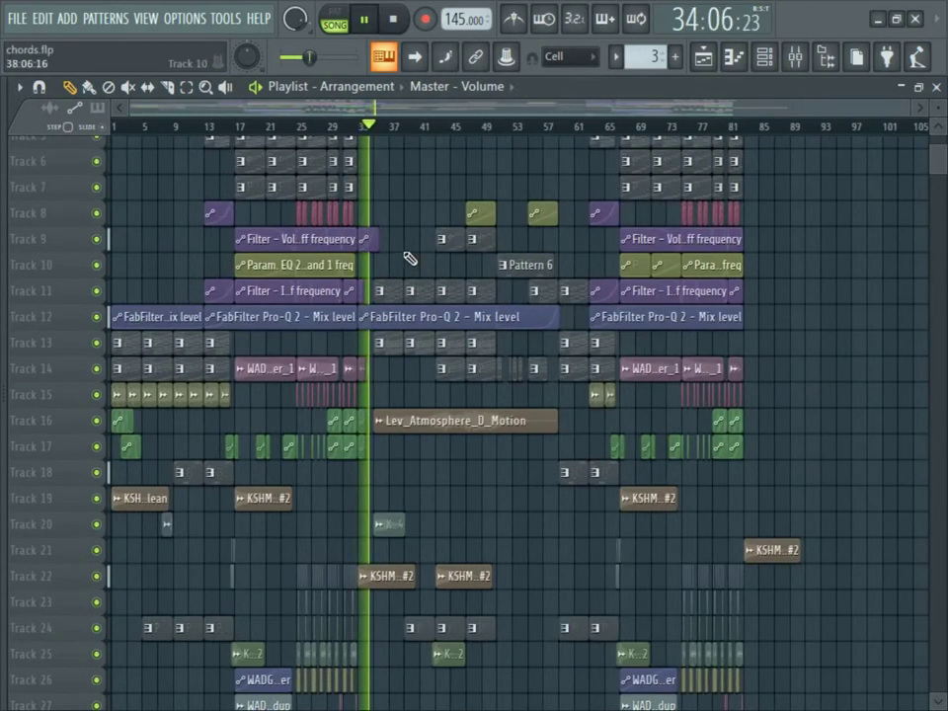
scroll(450, 241, "down", 3)
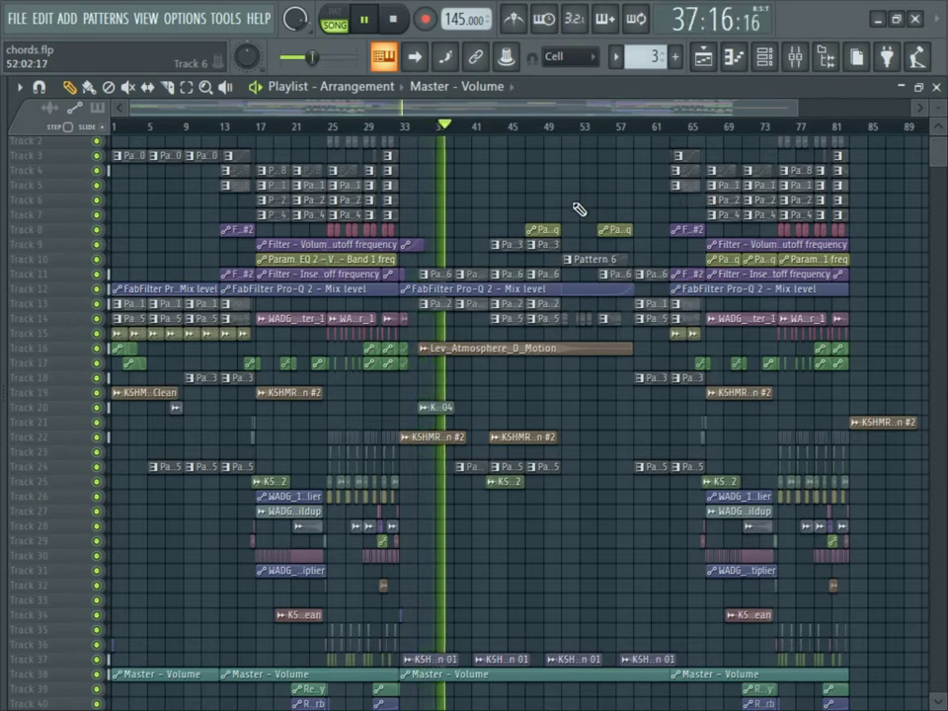
scroll(585, 224, "down", 5)
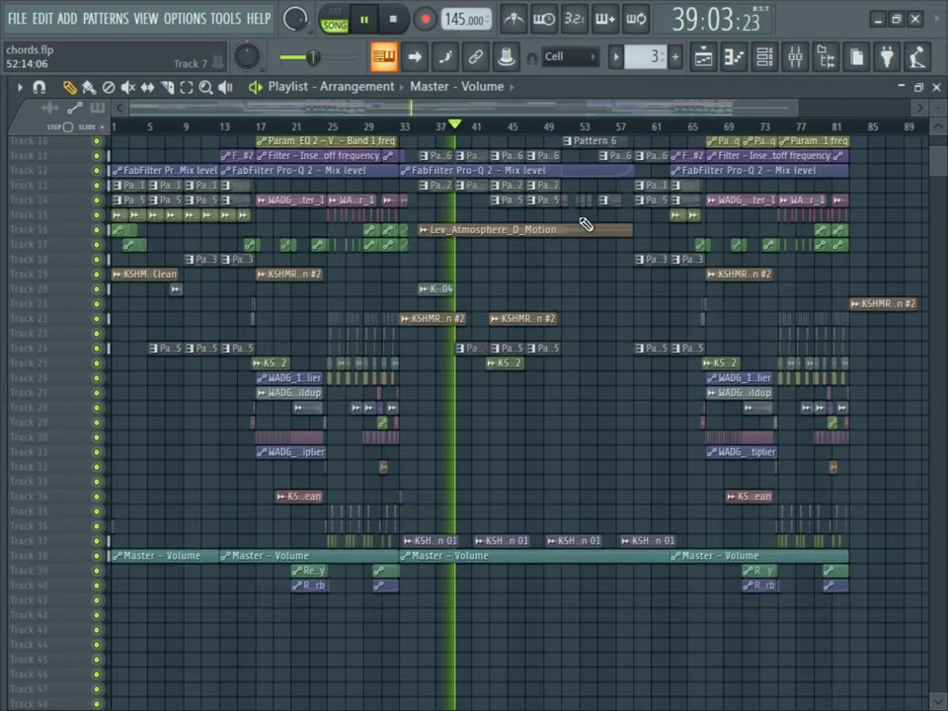
scroll(585, 224, "up", 5)
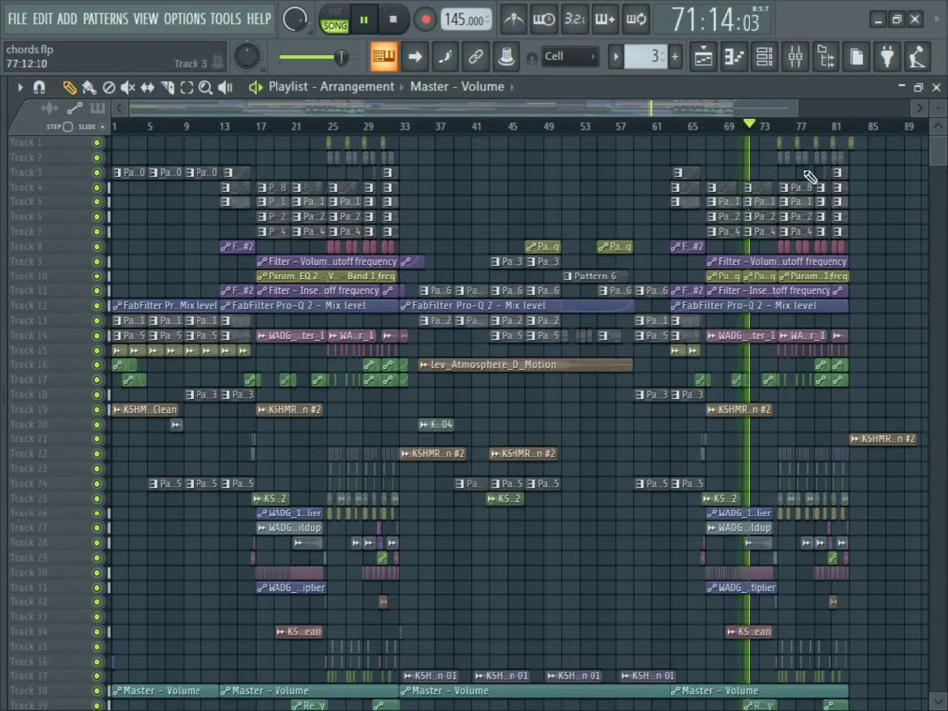
Step: Check the activity of all mixer inserts during the song's final section
left_click(794, 56)
scroll(534, 244, "right", 10)
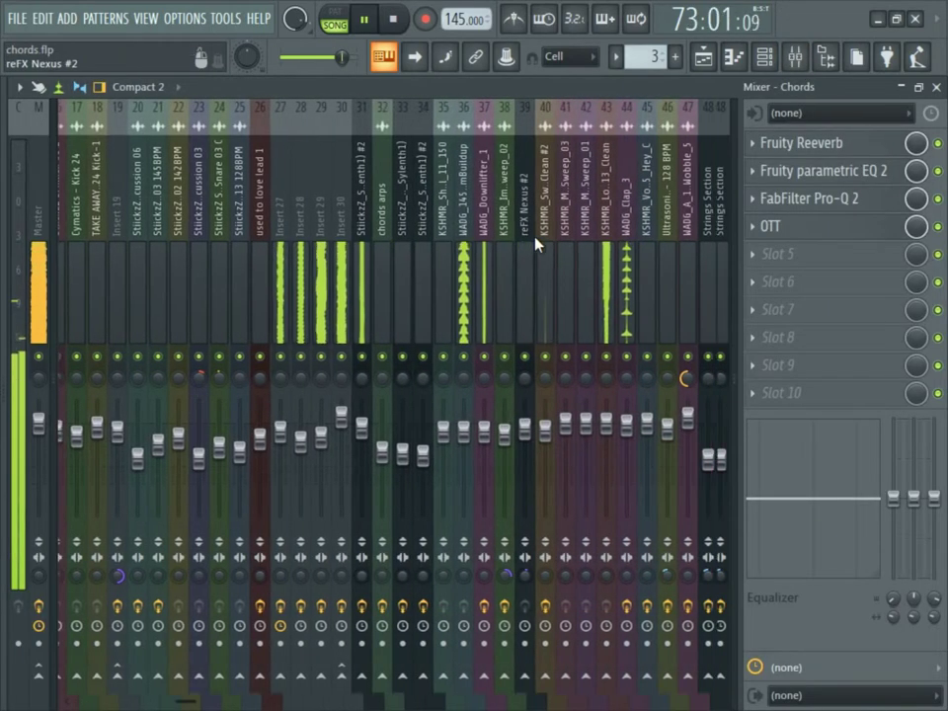
scroll(534, 244, "left", 10)
scroll(534, 244, "left", 8)
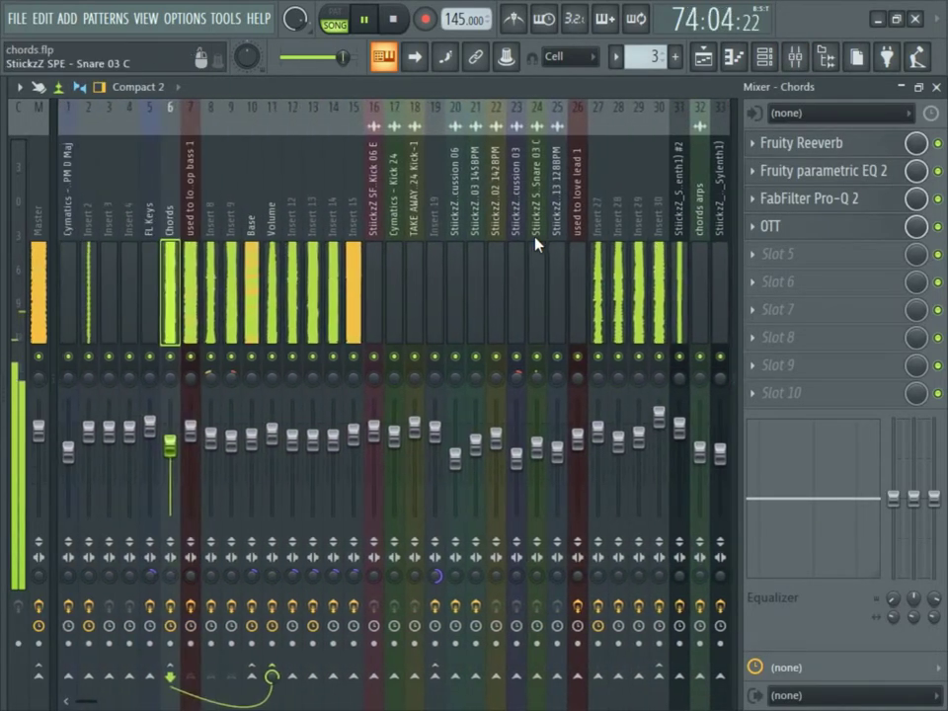
scroll(534, 243, "right", 11)
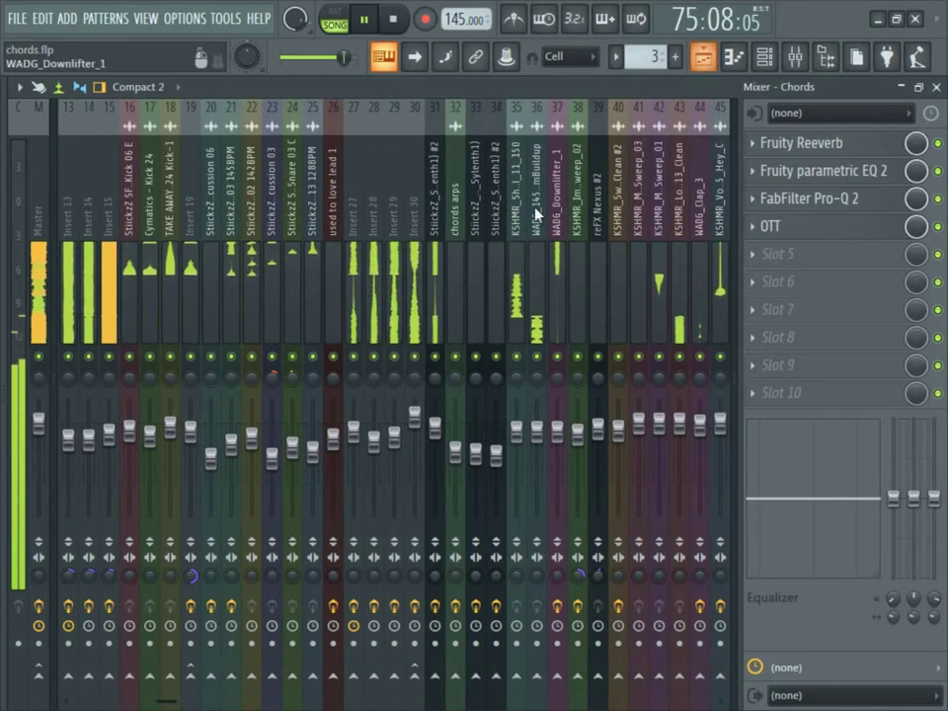
scroll(476, 254, "left", 12)
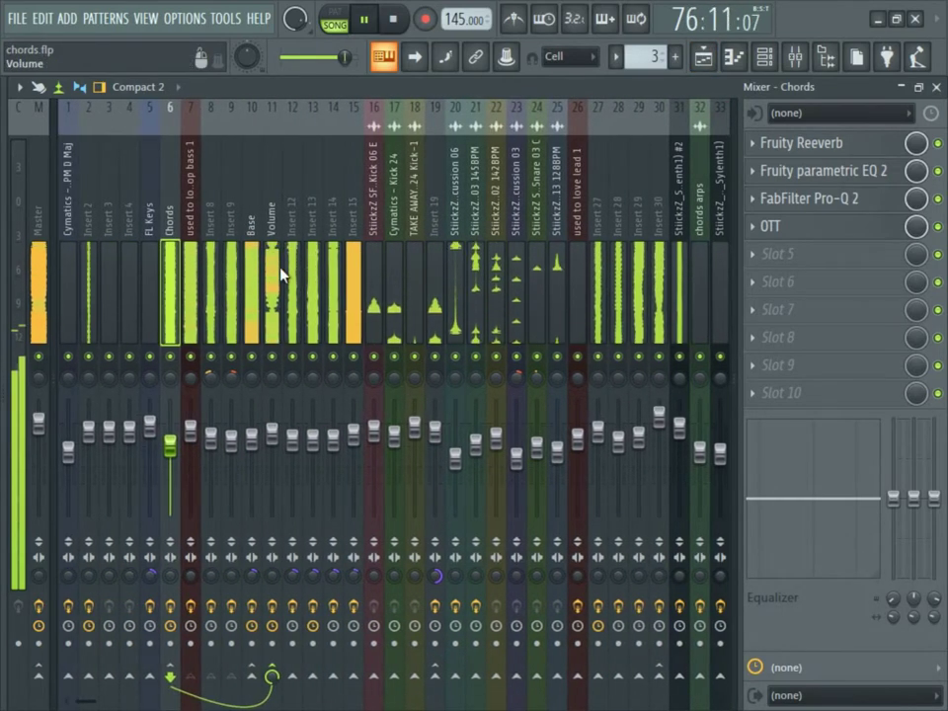
scroll(281, 274, "right", 3)
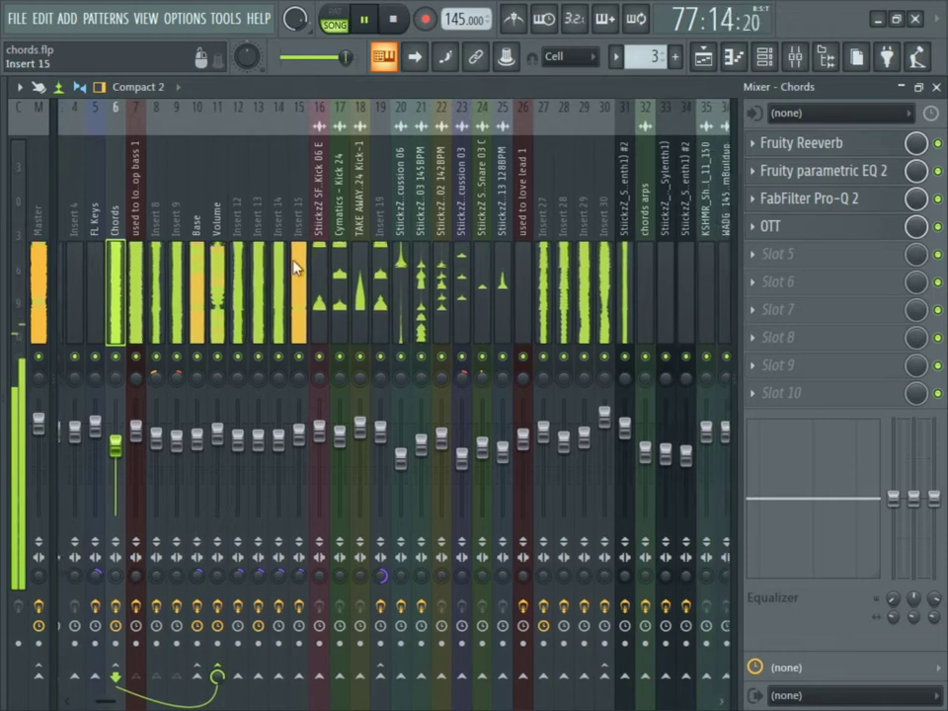
Step: Inspect the effect chains of the Master and Base mixer tracks
left_click(37, 286)
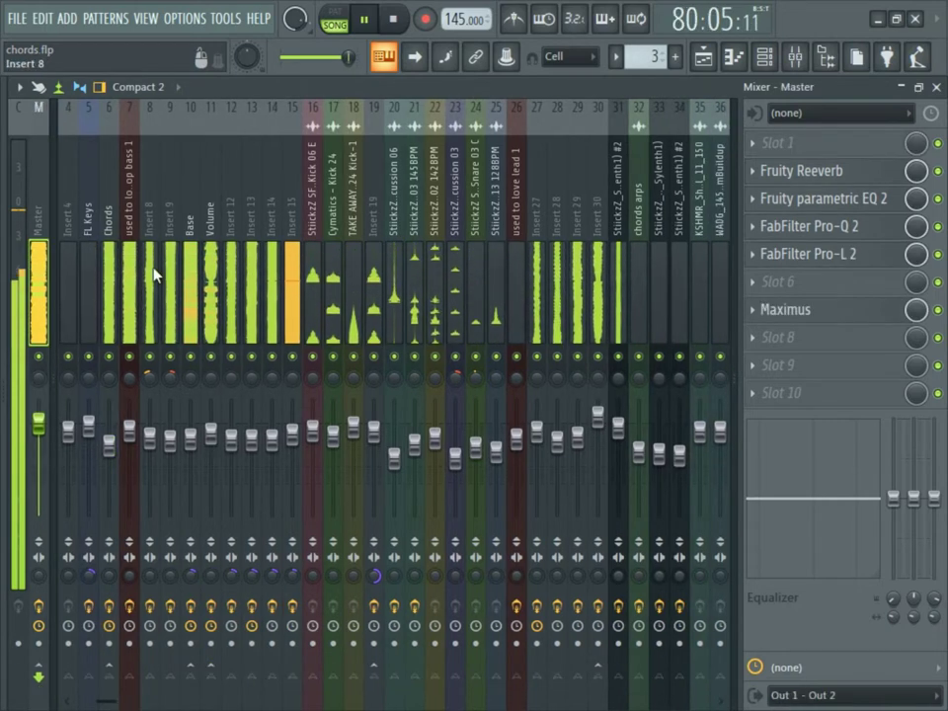
left_click(183, 274)
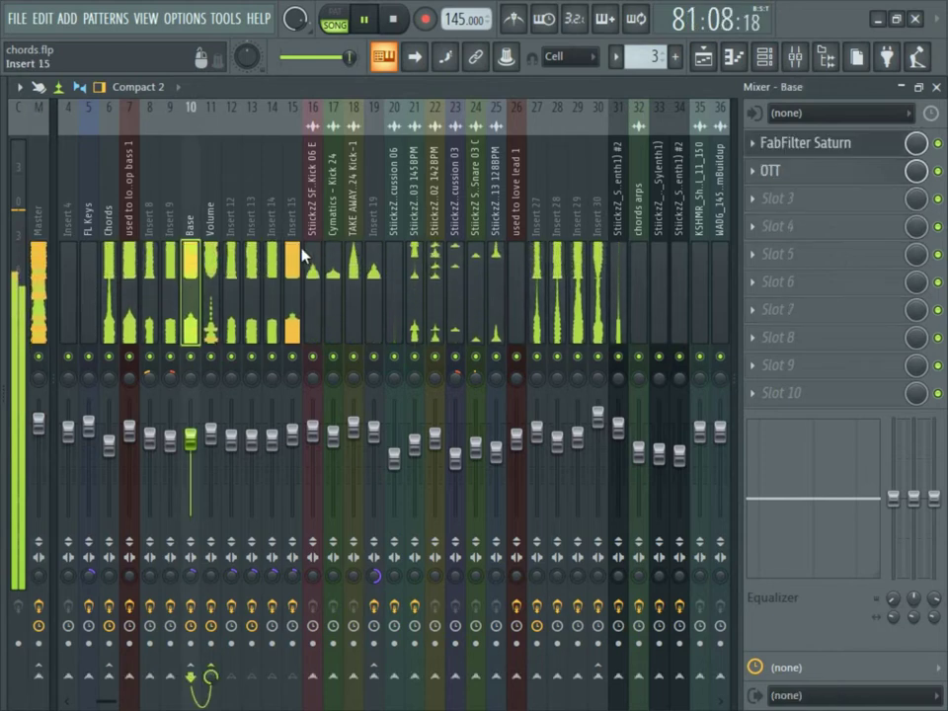
scroll(310, 254, "right", 9)
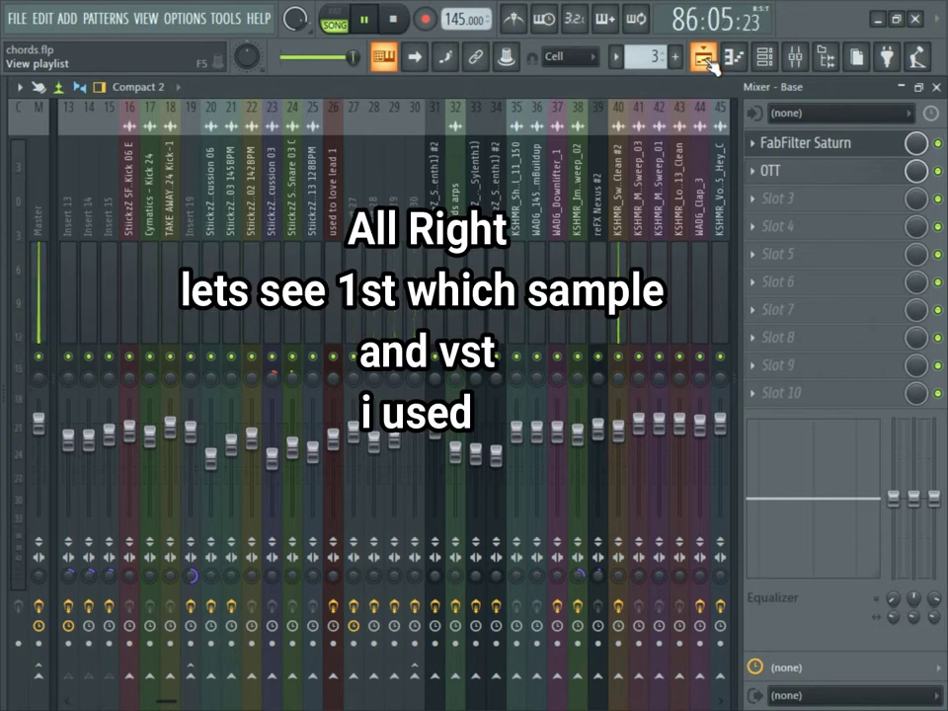
Step: Move the playlist's song position to bar 25 and stop playback
left_click(705, 60)
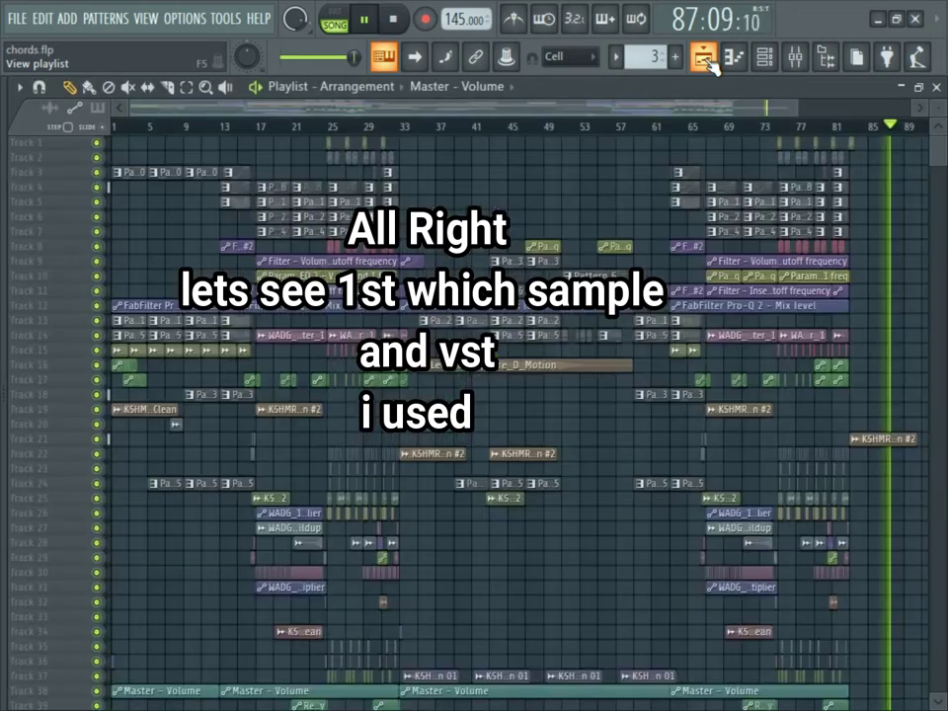
left_click(336, 132)
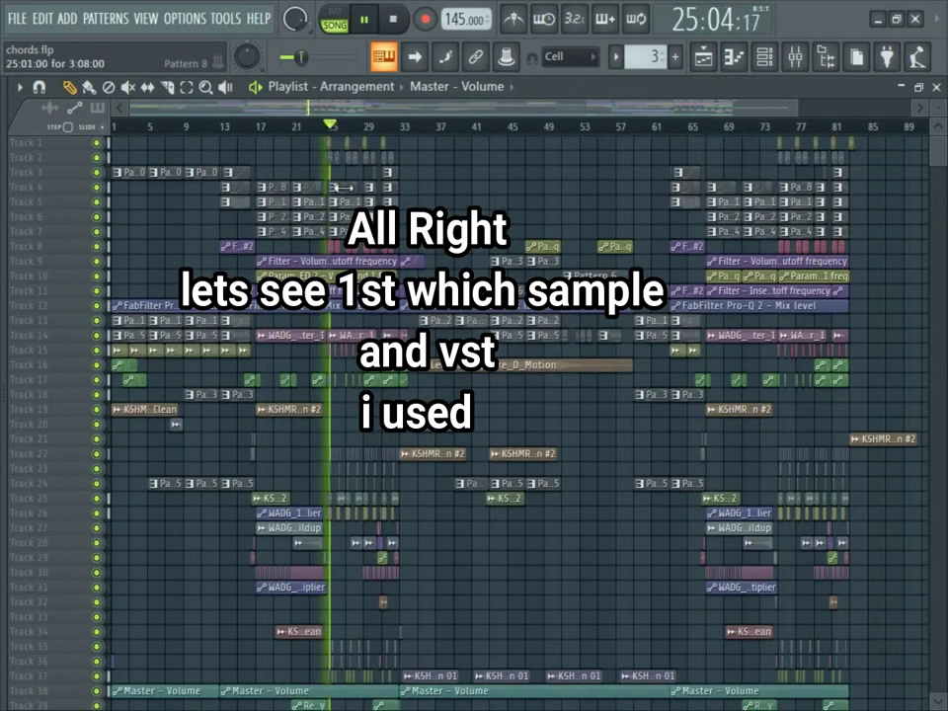
key("space")
scroll(335, 132, "up", 3)
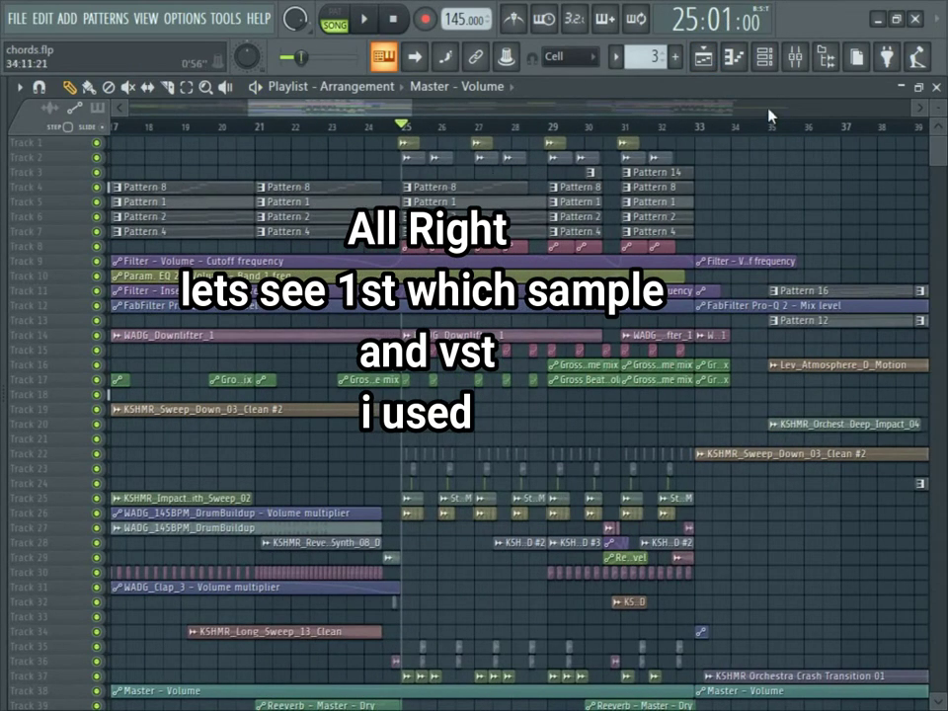
Step: Look through the project's patterns and channels in the picker, pointing out Patterns 6, 8, 10, 12 and 16
left_click(855, 58)
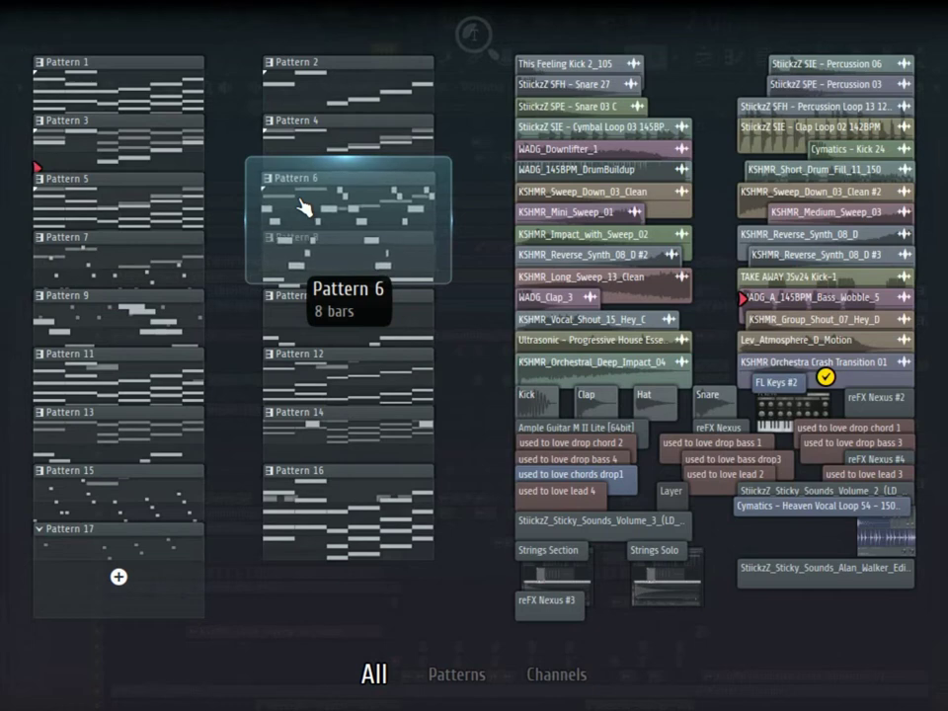
mouse_move(308, 275)
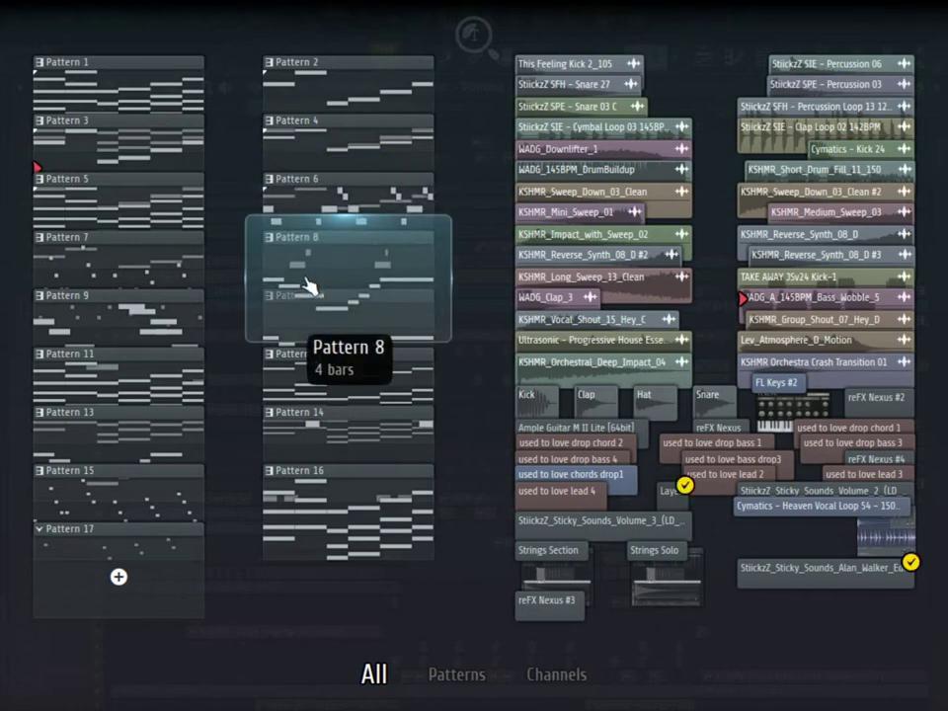
mouse_move(324, 341)
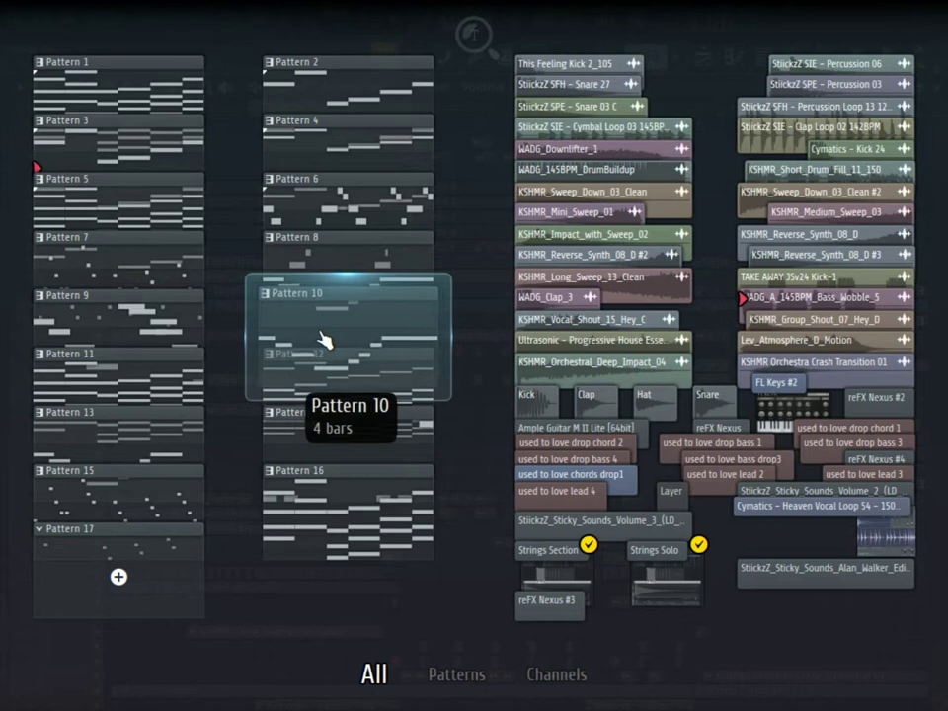
mouse_move(313, 387)
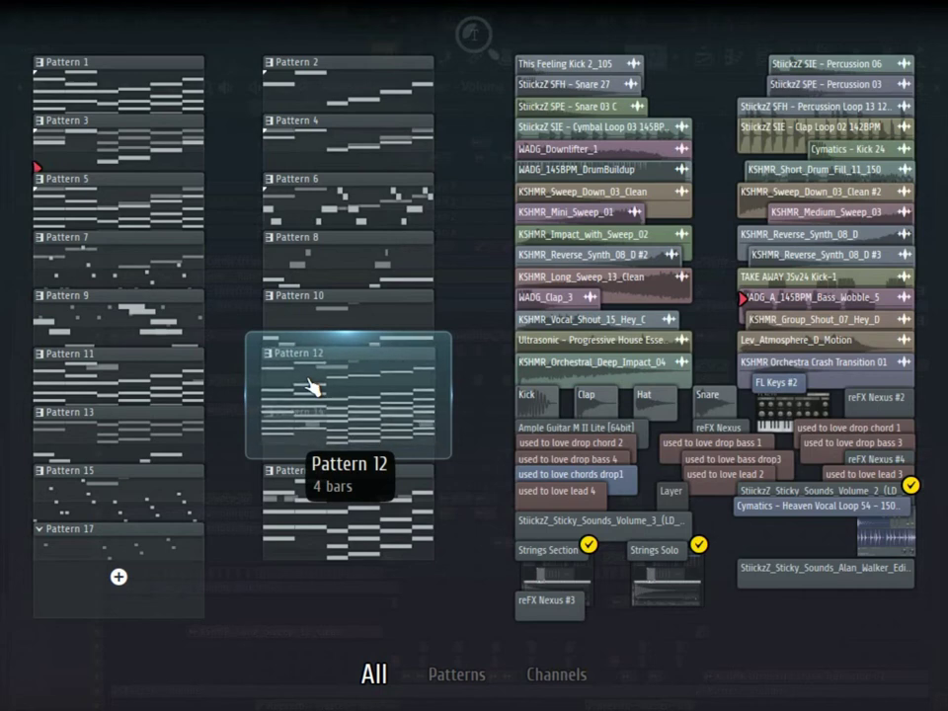
mouse_move(101, 387)
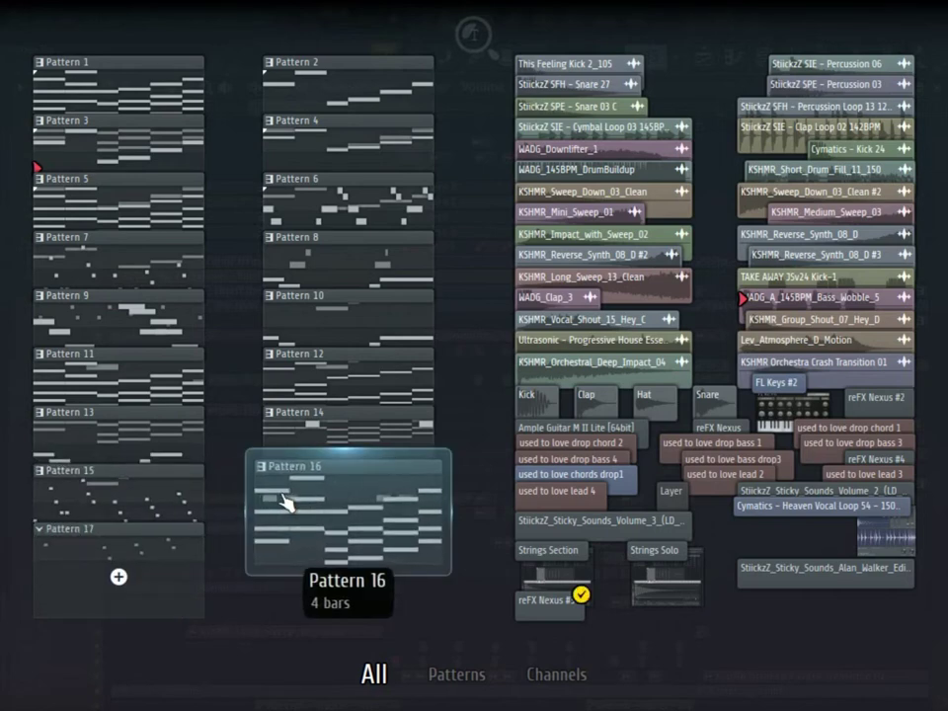
left_click(283, 503)
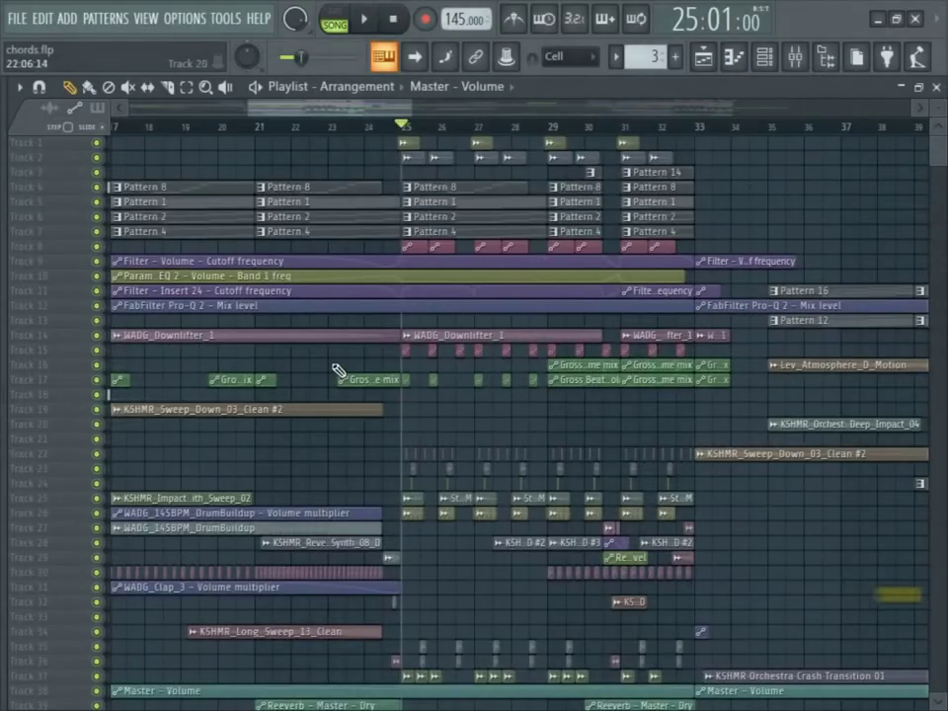
Step: Solo the Pattern 1 chords on playlist Track 5 together with Pattern 2 on Track 6 and Pattern 4 on Track 7
scroll(155, 141, "up", 2)
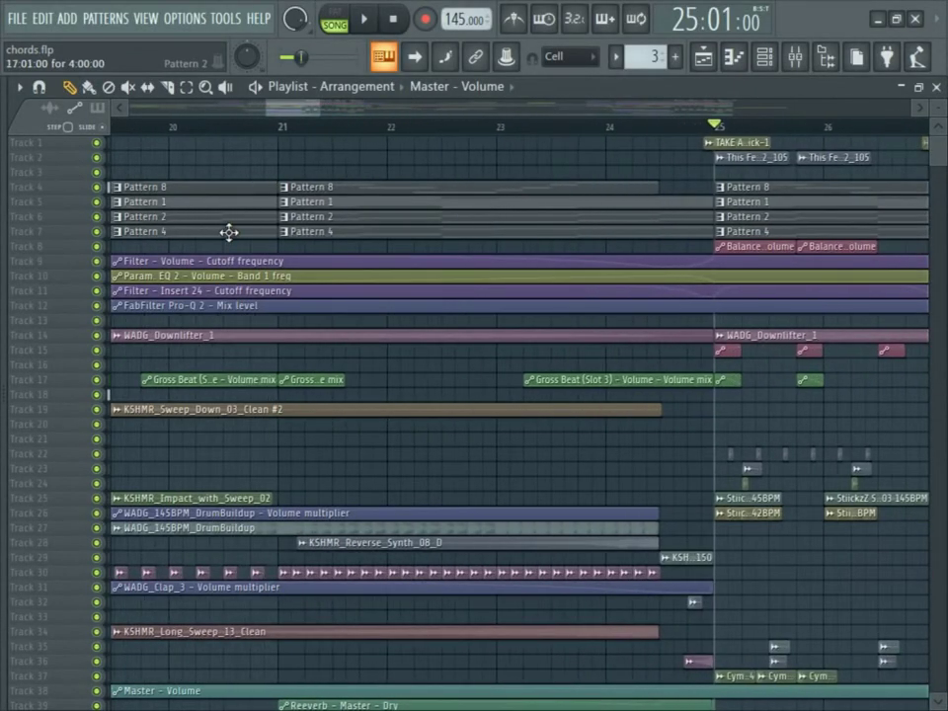
scroll(436, 213, "down", 2)
scroll(457, 215, "up", 3)
scroll(376, 224, "up", 2)
scroll(197, 294, "up", 3)
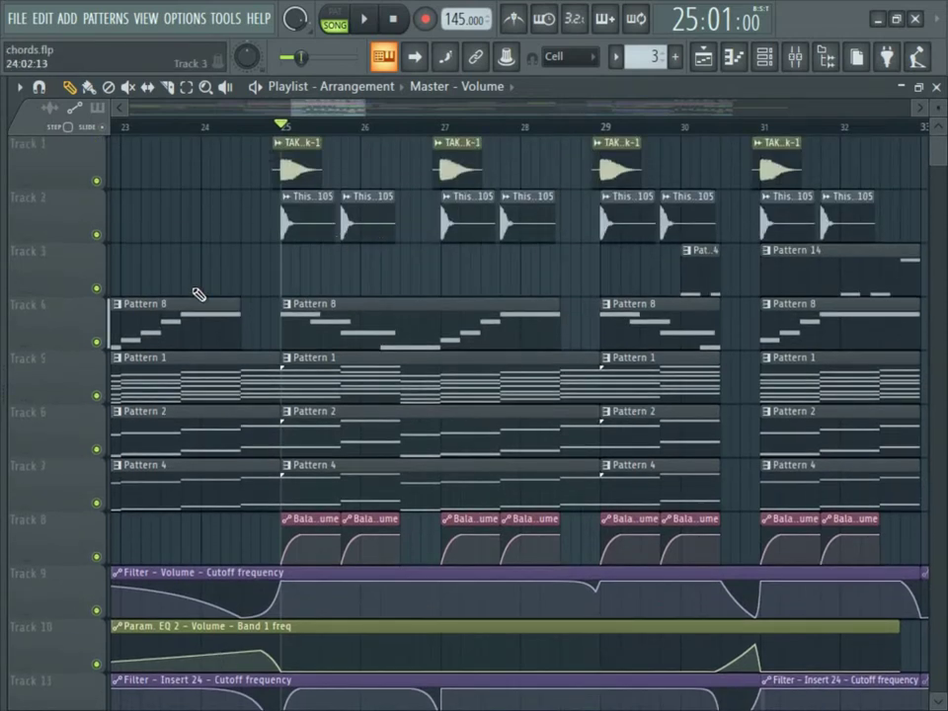
right_click(97, 396)
left_click(97, 449)
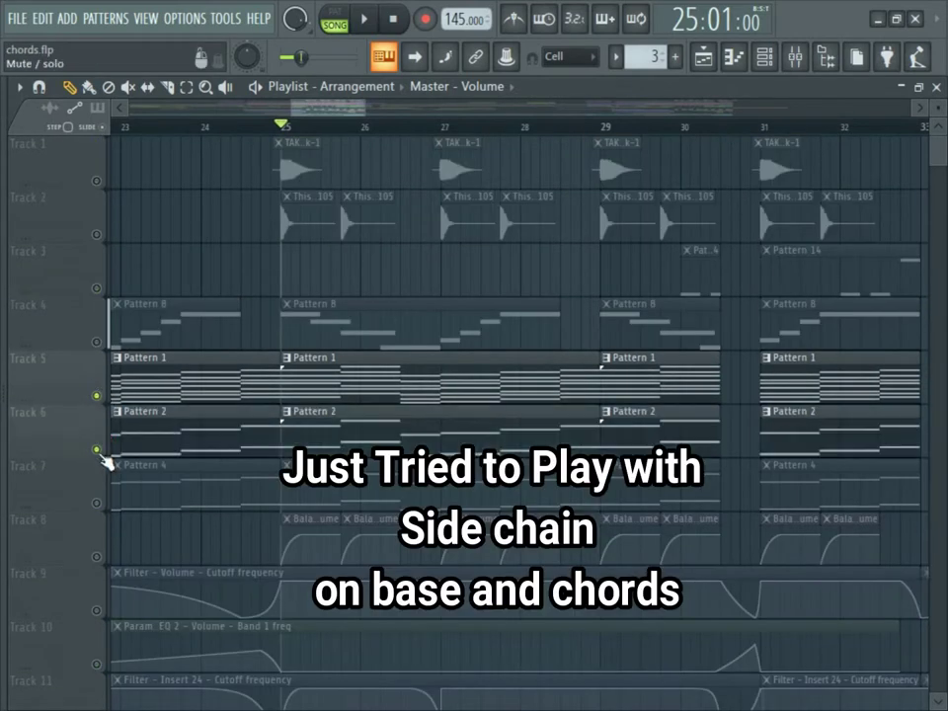
left_click(97, 502)
Step: Unmute the Gross Beat automation on Track 17 and the kick on Track 2, and play from bar 25
key("space")
scroll(253, 360, "down", 2)
scroll(253, 359, "down", 2)
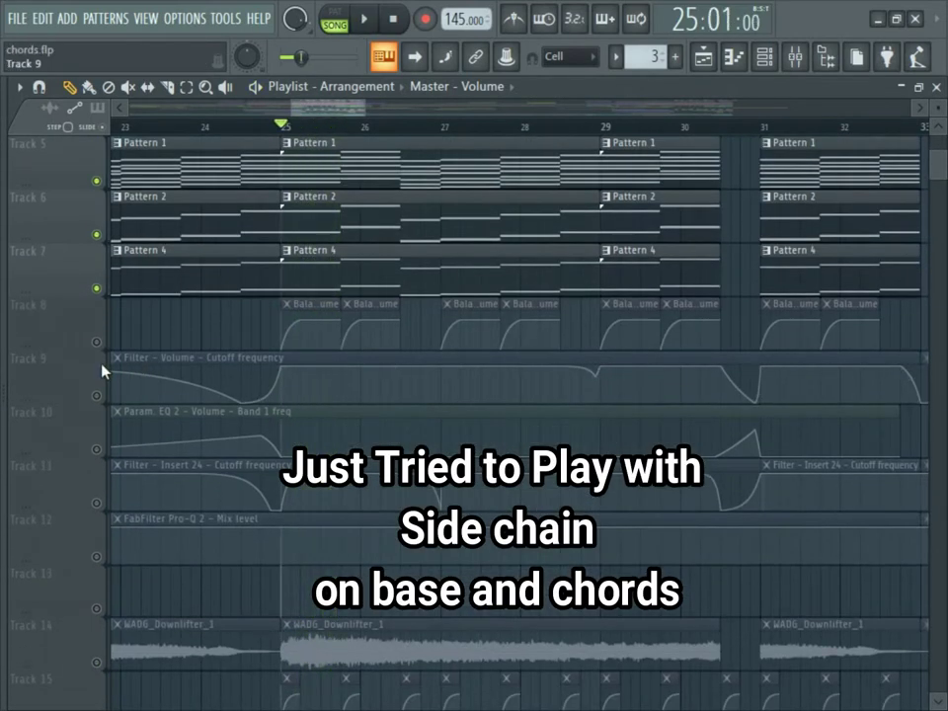
scroll(92, 430, "down", 7)
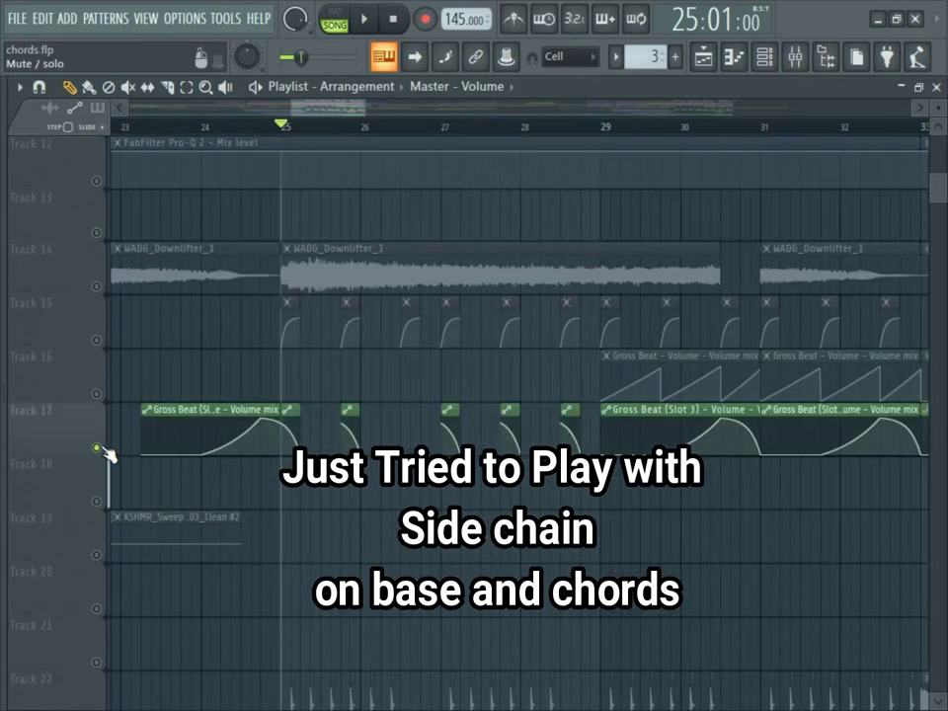
scroll(148, 335, "up", 11)
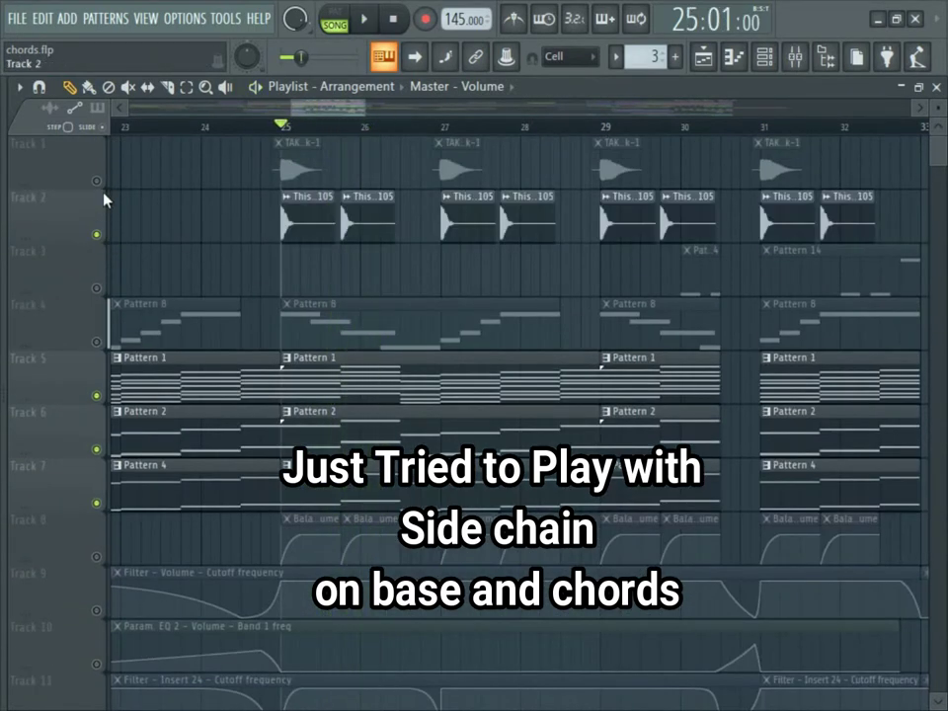
key("space")
Step: Unmute the drum clips on playlist Tracks 35 to 37 and replay the section from bar 25
scroll(250, 194, "down", 14)
scroll(249, 195, "down", 8)
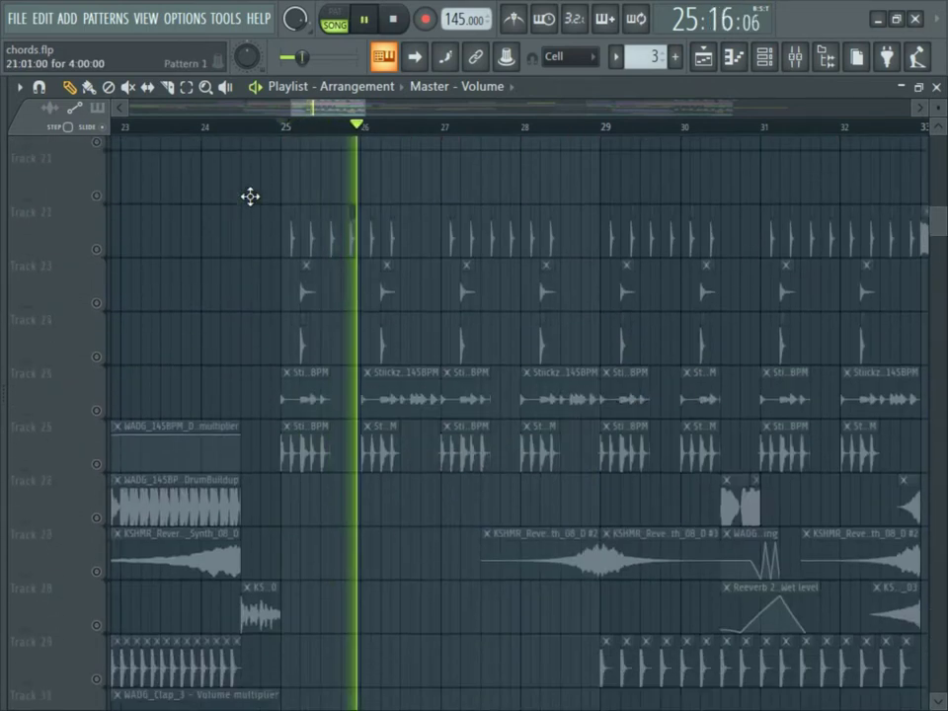
scroll(271, 243, "up", 2)
scroll(269, 243, "up", 1)
scroll(269, 244, "down", 8)
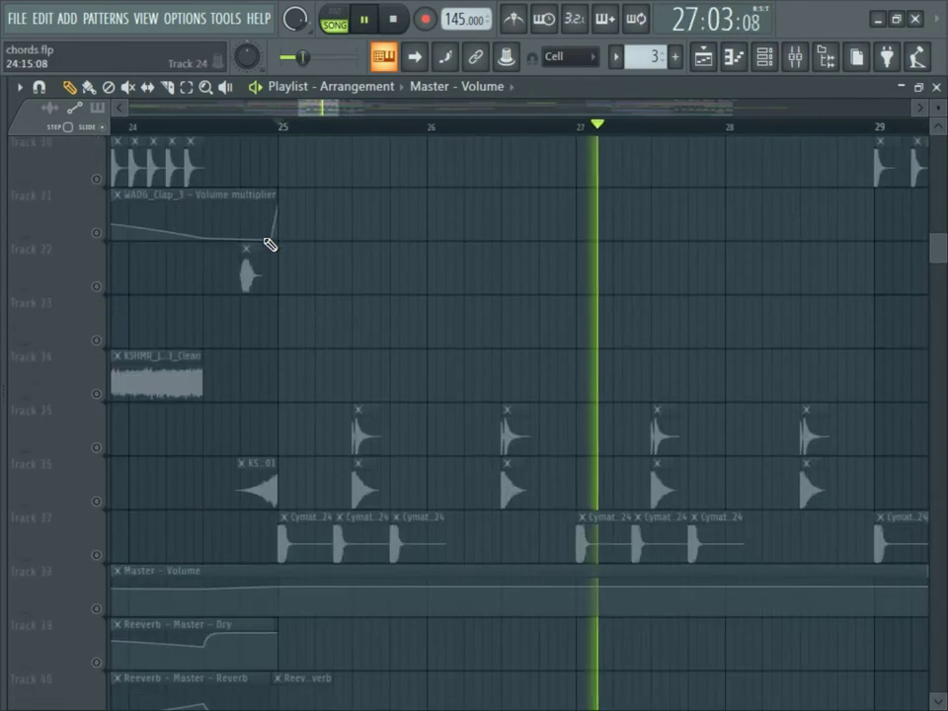
key("space")
key("space")
left_click_drag(111, 565, 97, 446)
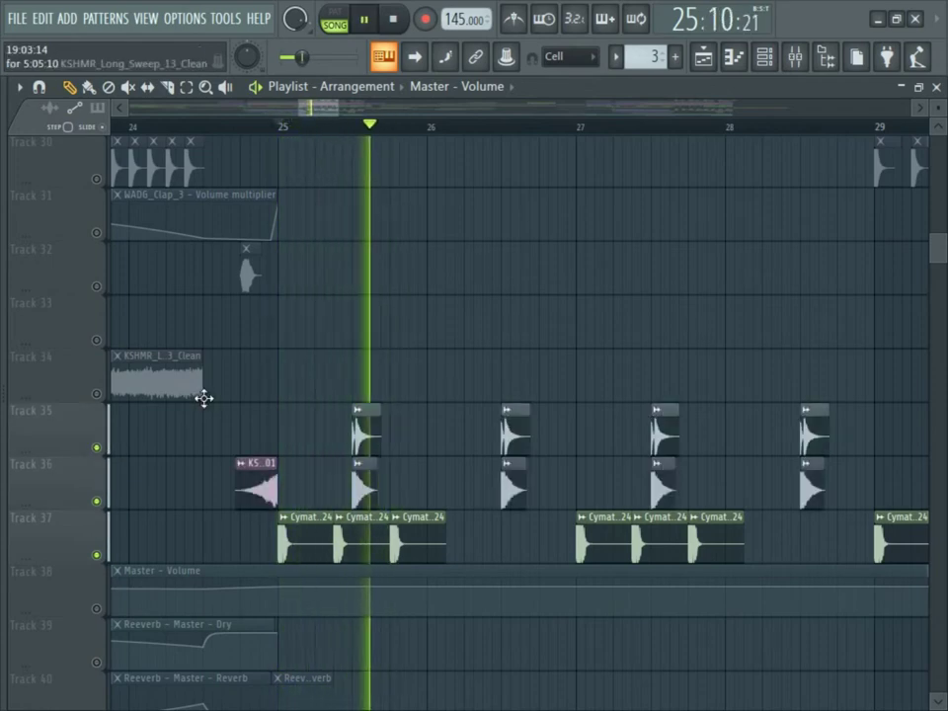
Step: Unmute the Balance volume automation on playlist Track 8 and restart playback from bar 25
scroll(204, 398, "up", 20)
scroll(203, 398, "up", 7)
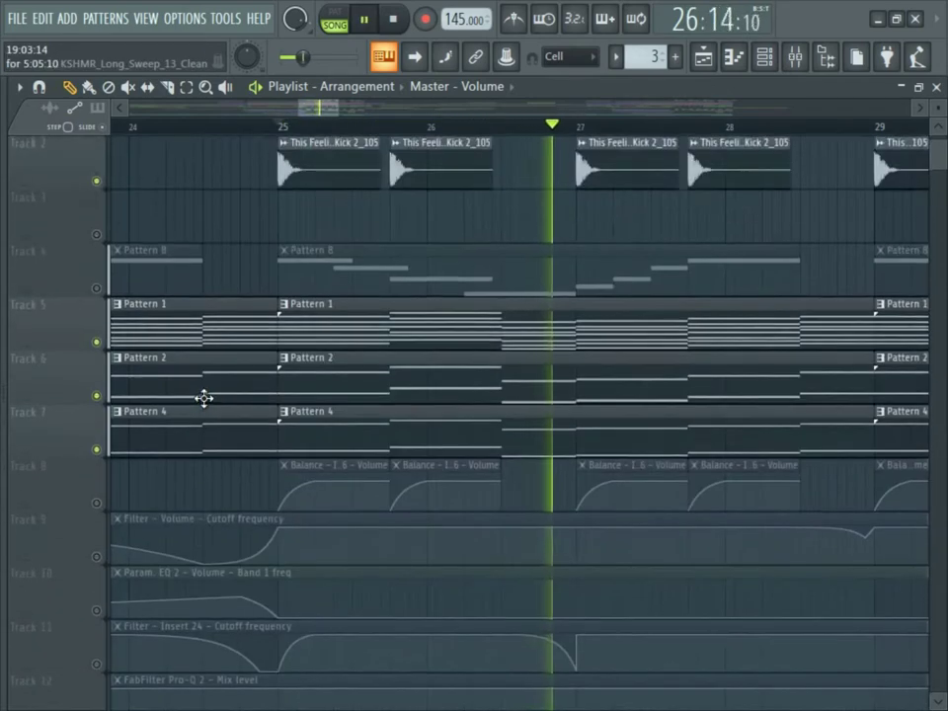
key("space")
scroll(109, 533, "down", 1)
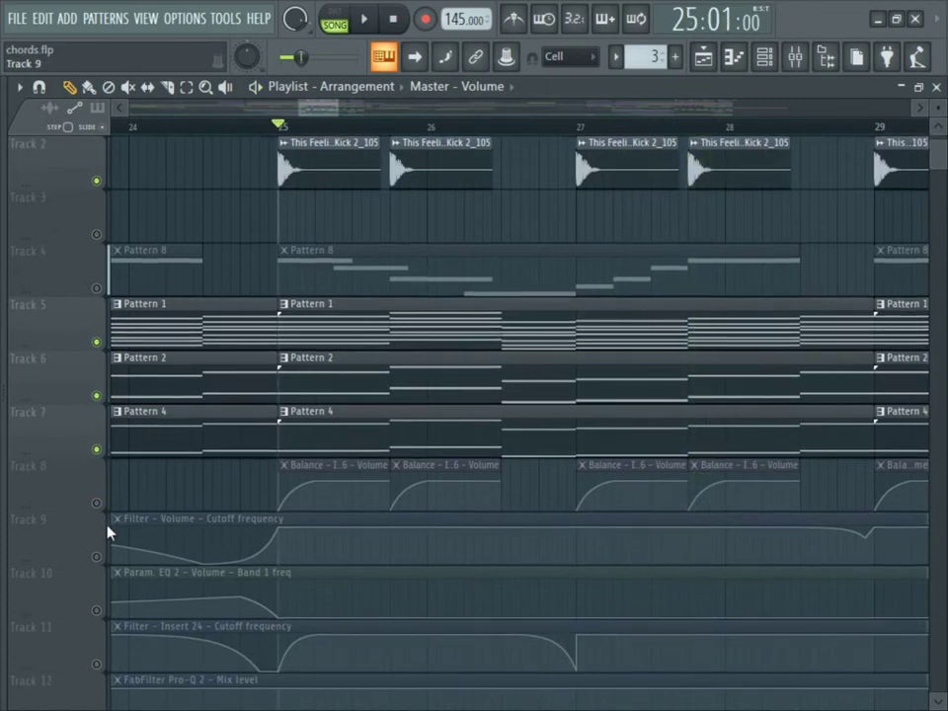
key("space")
left_click(97, 498)
Step: Unmute the percussion and loop clips on playlist Tracks 22 to 26 and restart playback from bar 25
scroll(228, 418, "down", 8)
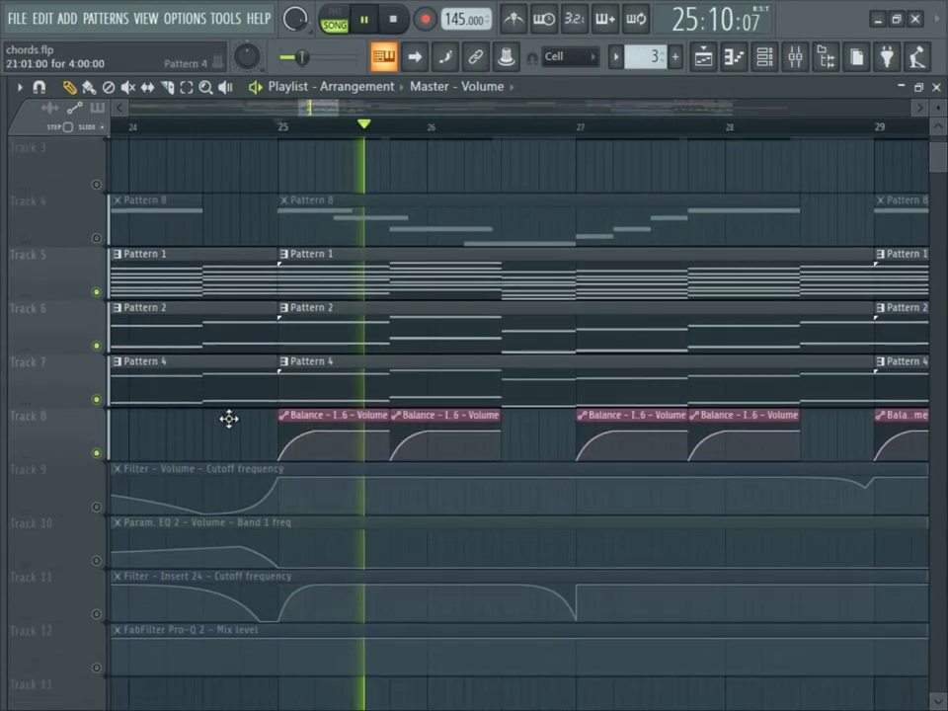
scroll(228, 419, "down", 10)
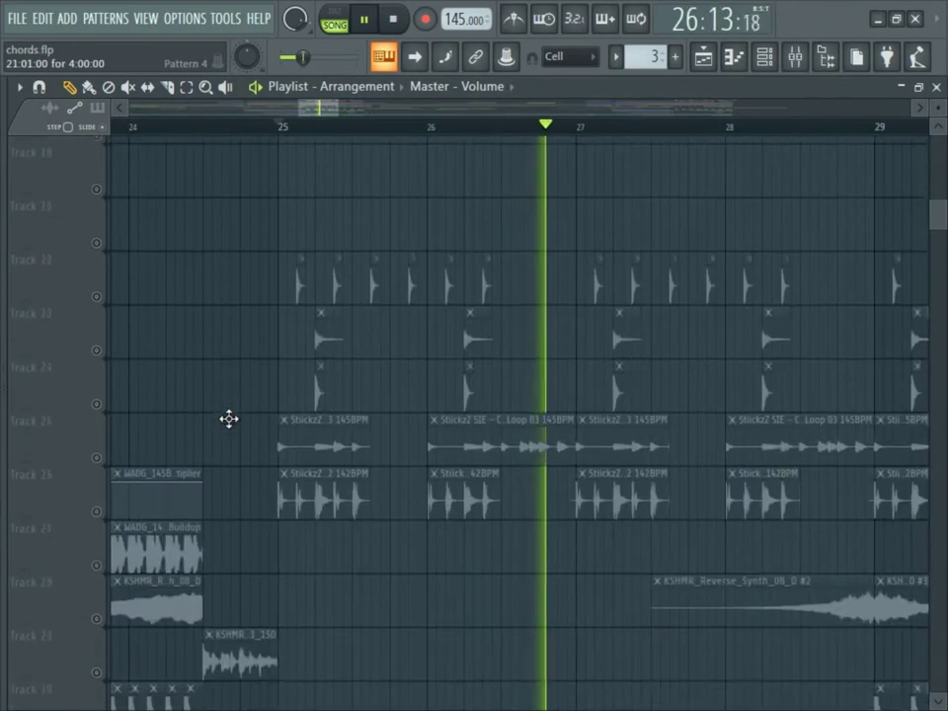
key("space")
left_click(97, 501)
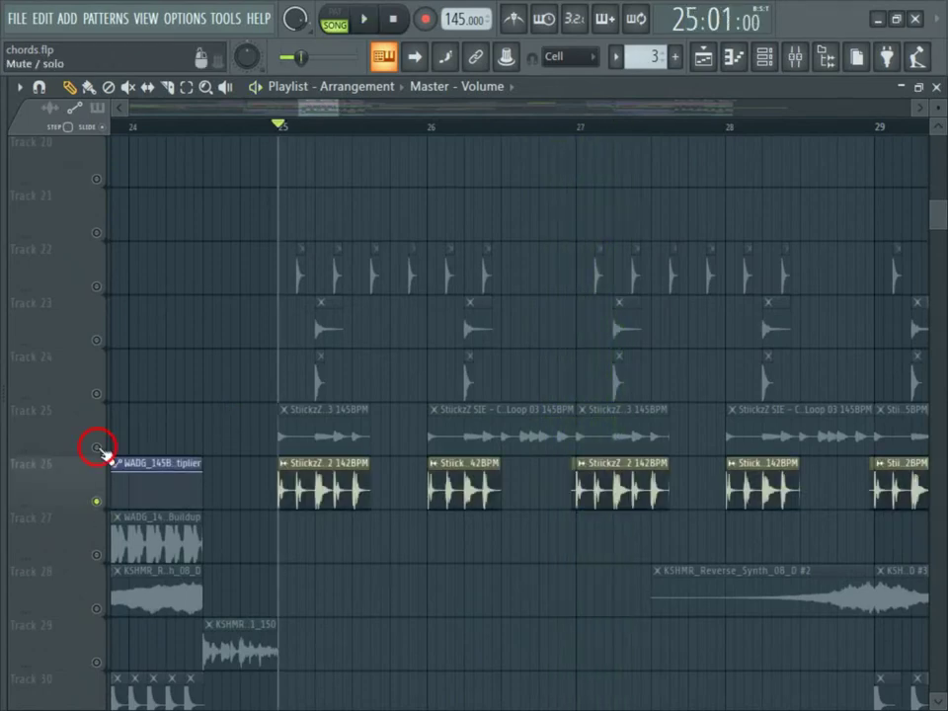
key("space")
left_click_drag(104, 452, 103, 296)
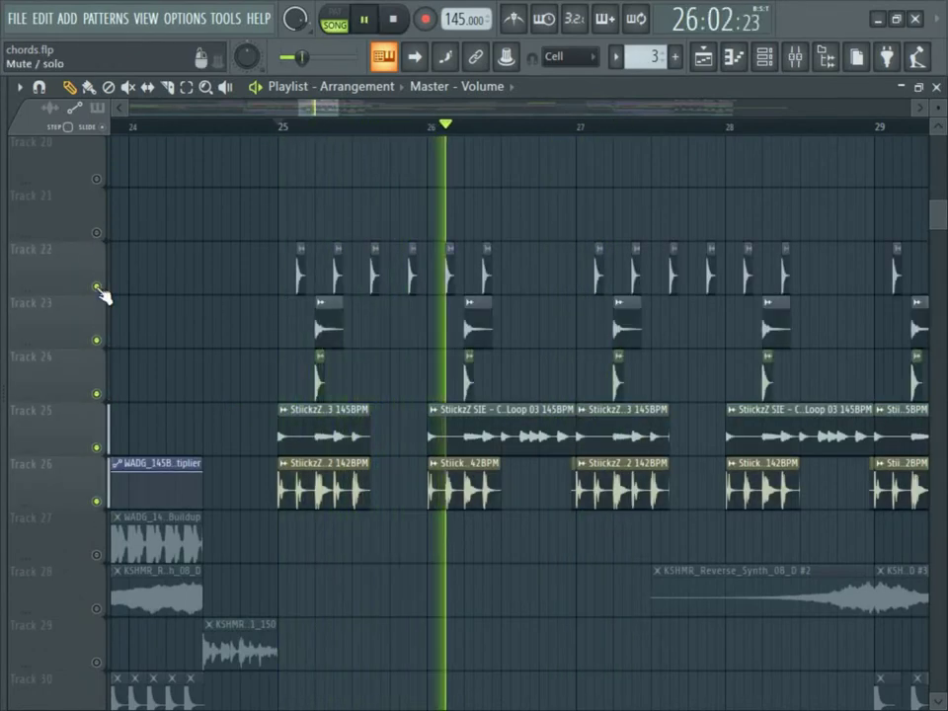
Step: Unmute the automation on playlist Tracks 15 and 16 and play the drop from bar 25
scroll(120, 294, "down", 12)
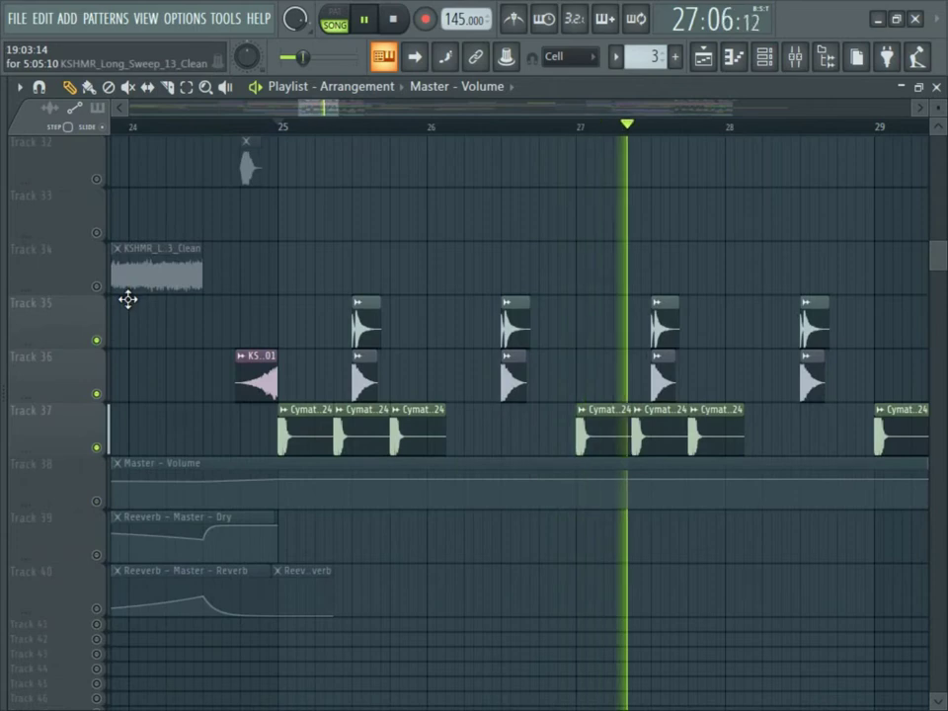
scroll(127, 299, "up", 12)
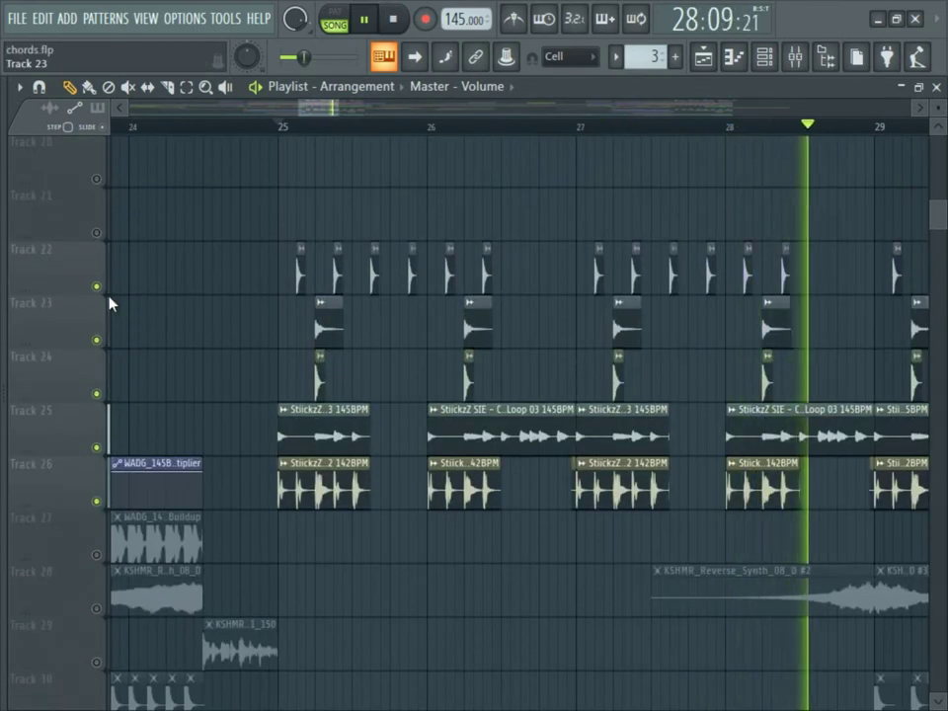
scroll(110, 303, "down", 3)
scroll(238, 328, "up", 10)
key("space")
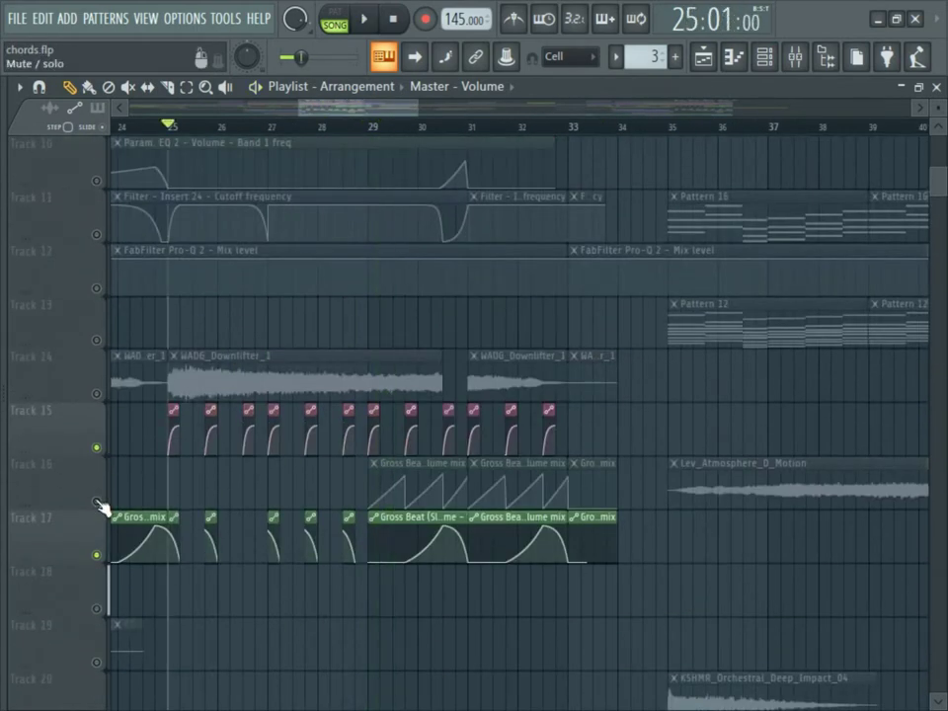
left_click(98, 502)
key("space")
Step: Play from bar 25 while viewing the Base and Volume tracks and their effect chains in the mixer
scroll(269, 378, "up", 1)
scroll(268, 379, "down", 3)
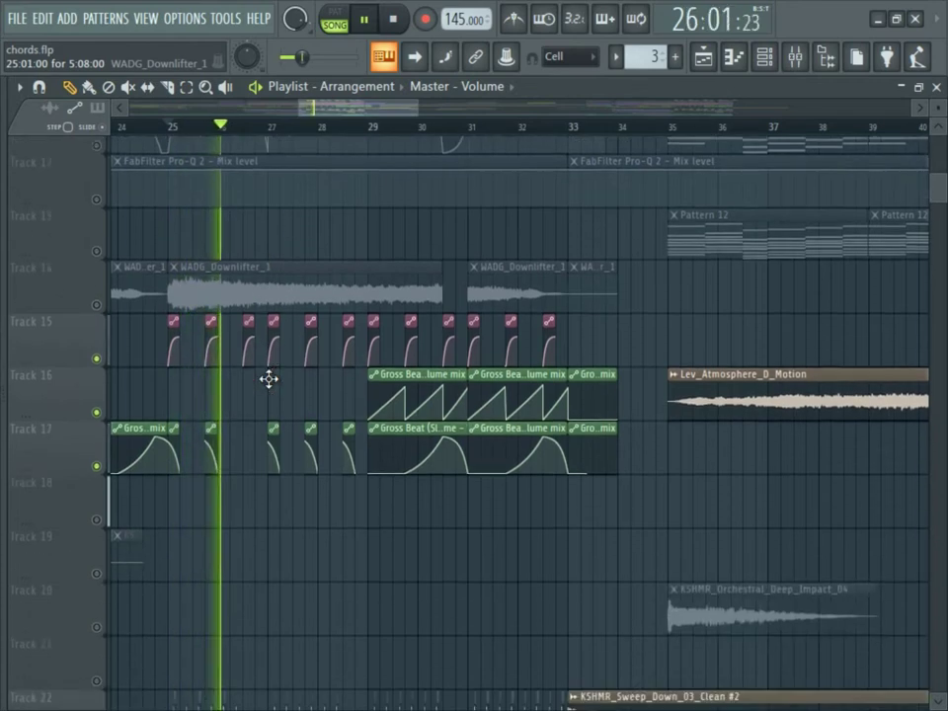
scroll(269, 378, "down", 2)
left_click(795, 56)
key("space")
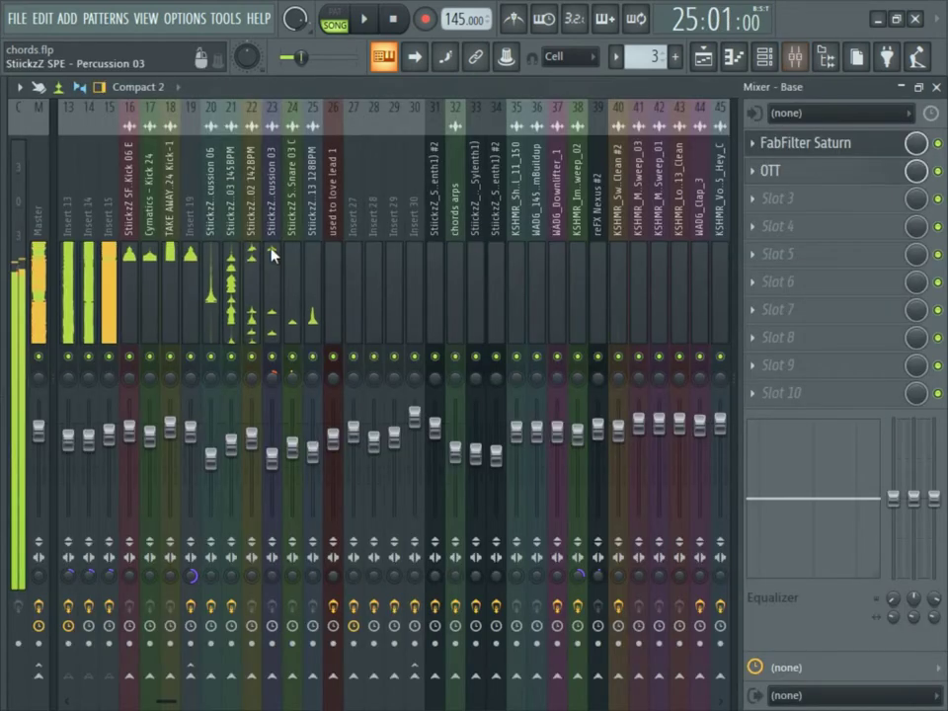
key("space")
scroll(190, 281, "up", 3)
left_click(190, 281)
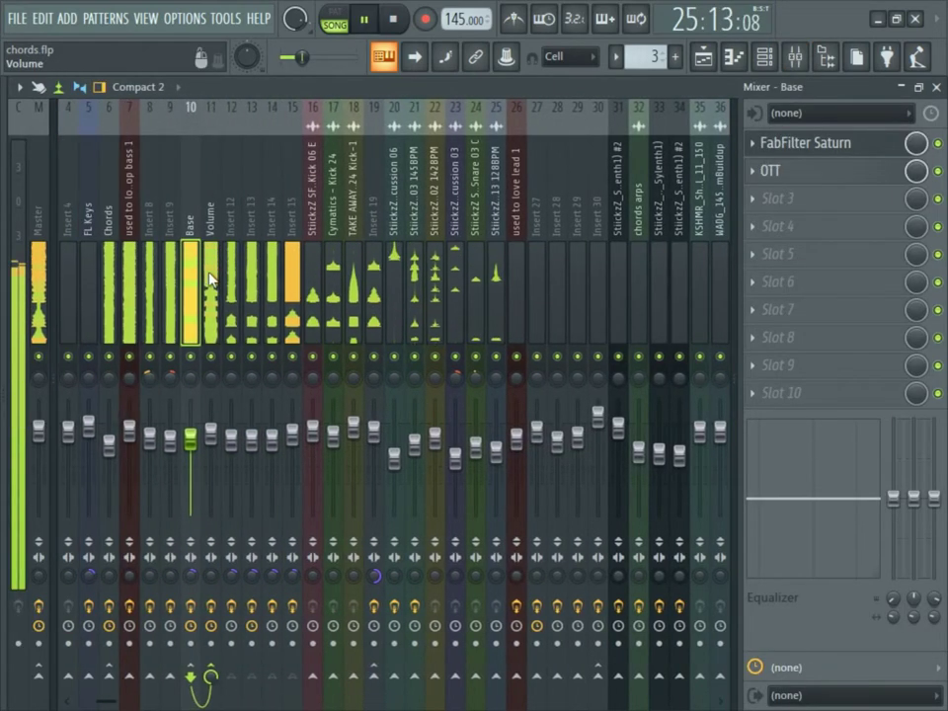
left_click(210, 279)
Step: Inspect the volume pattern of the second Gross Beat effect on the Volume mixer track, and close it
left_click(807, 199)
key("space")
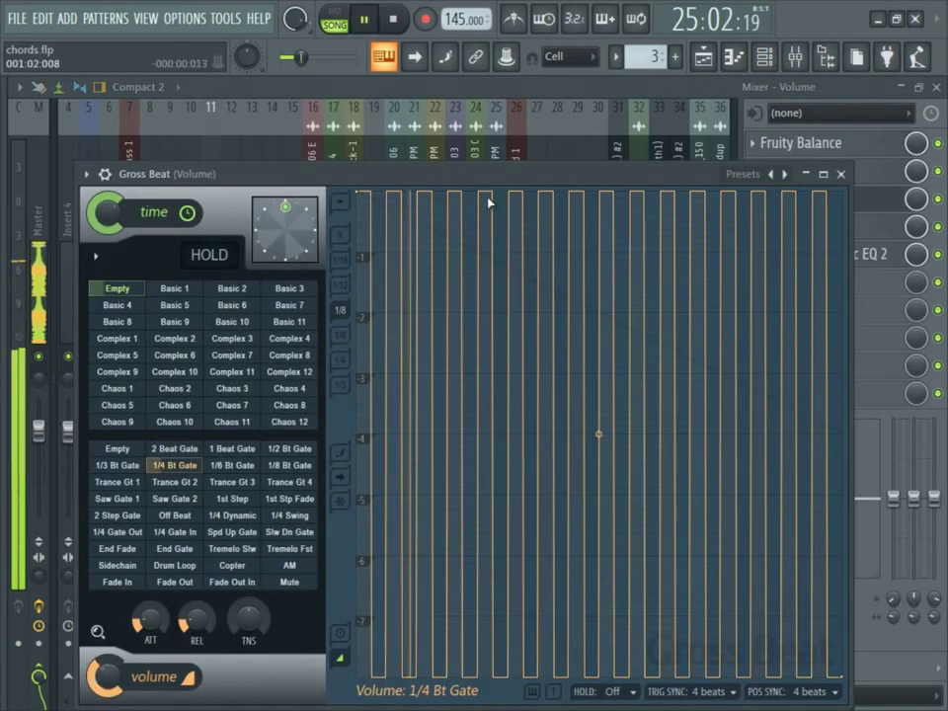
left_click(840, 173)
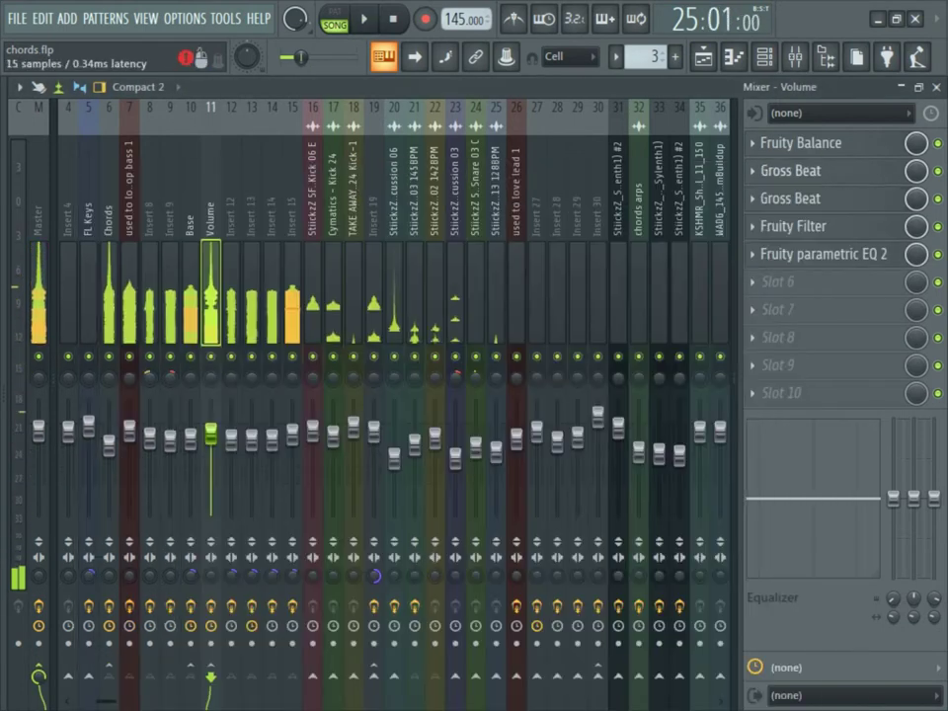
Step: Bypass Fruity Filter on the Volume mixer track and play from bar 25 with Volume, Base and Inserts 12 to 15 soloed
left_click(938, 226)
key("space")
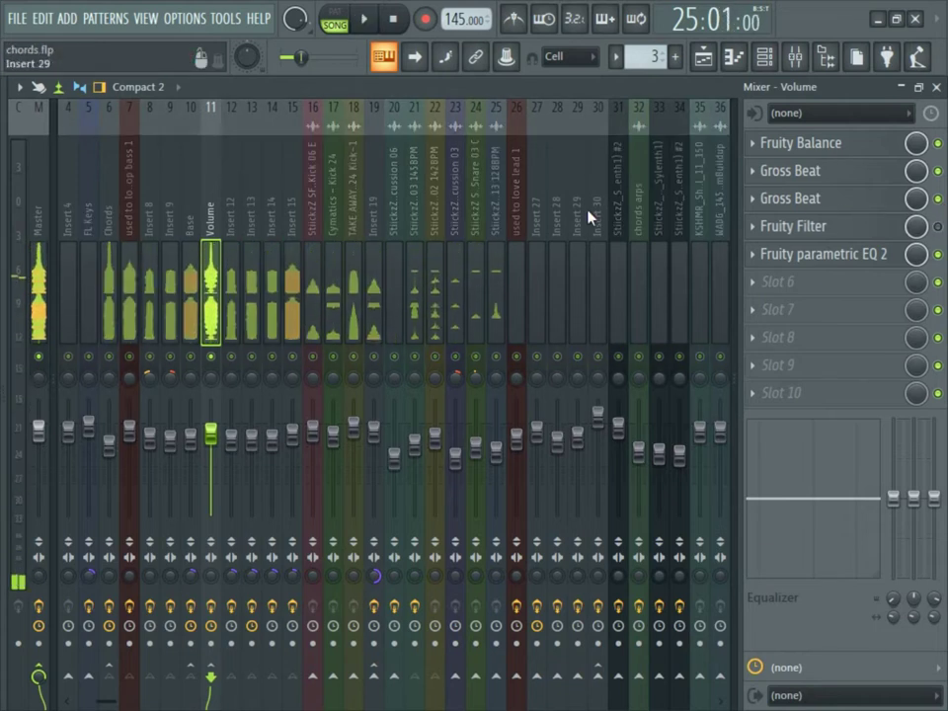
key("space")
key("space")
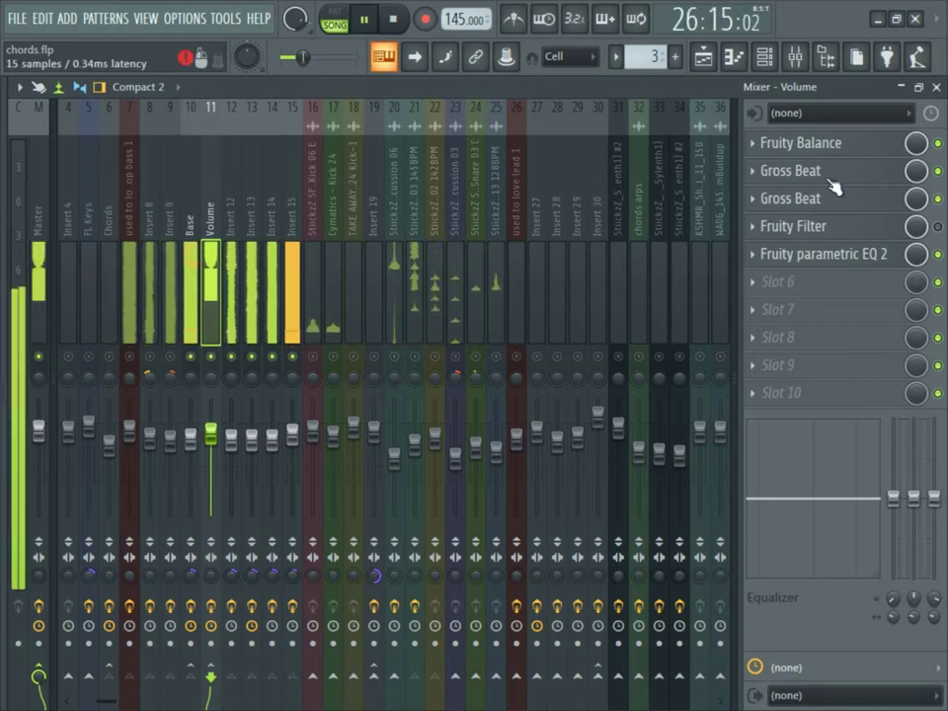
Step: Mute the Gross Beat automation on playlist Track 17, replay from bar 25, and view the Volume mixer track's second Gross Beat
left_click(704, 71)
key("space")
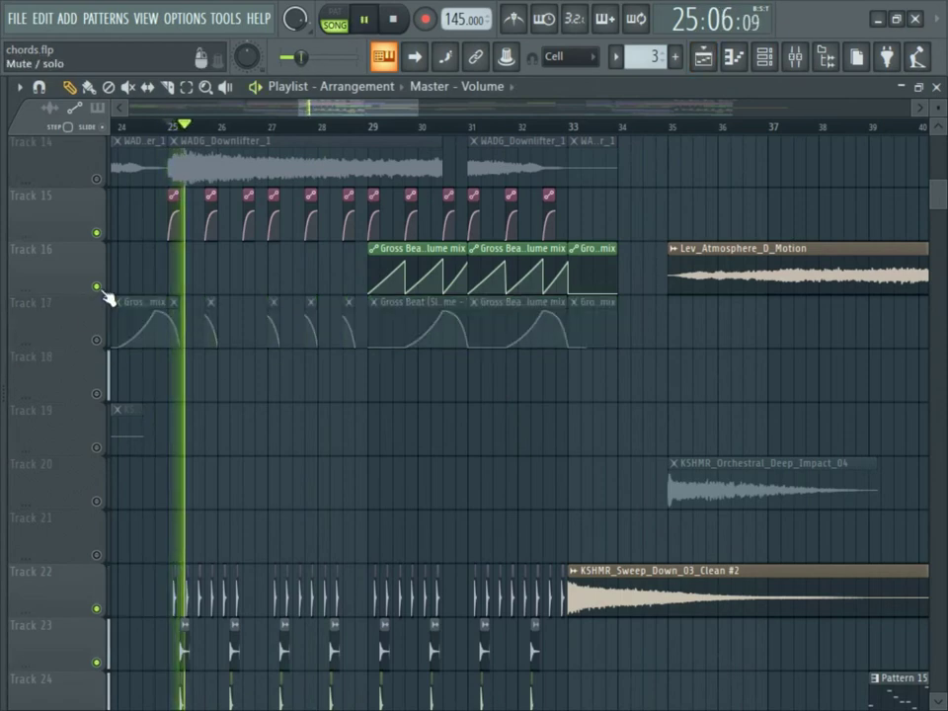
left_click(795, 56)
left_click(874, 203)
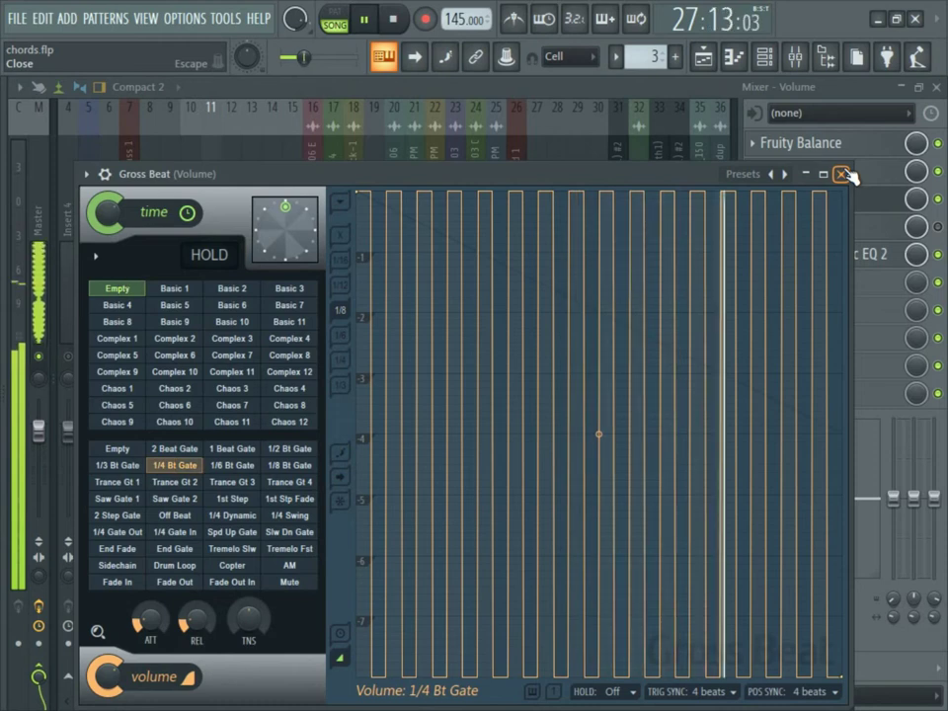
left_click(844, 175)
Step: Unmute playlist Track 17, replay from bar 25, and bypass the Volume mixer track's second Gross Beat instead of its Fruity Filter
key("space")
key("F5")
key("space")
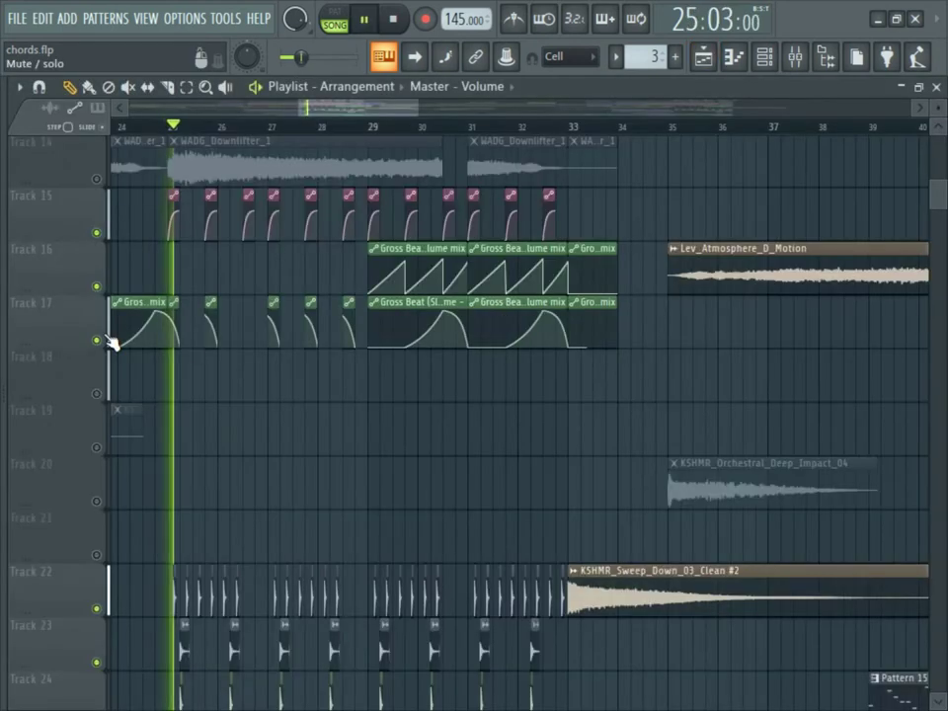
left_click(795, 56)
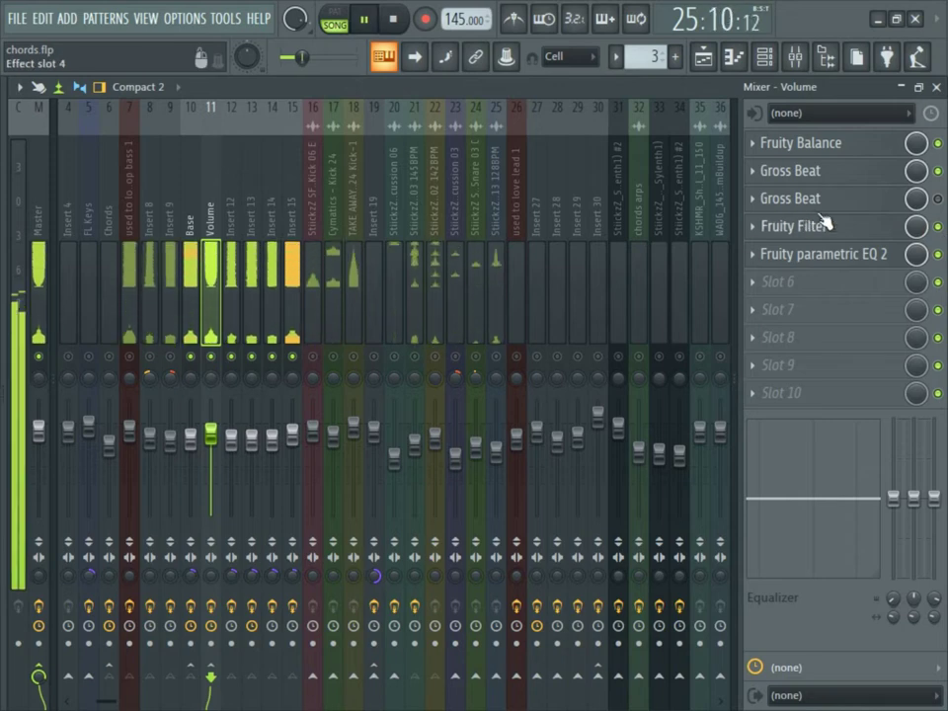
Step: Mute the automation on playlist Tracks 16 and 17, and inspect the volume pattern of the Volume mixer track's first Gross Beat
key("F5")
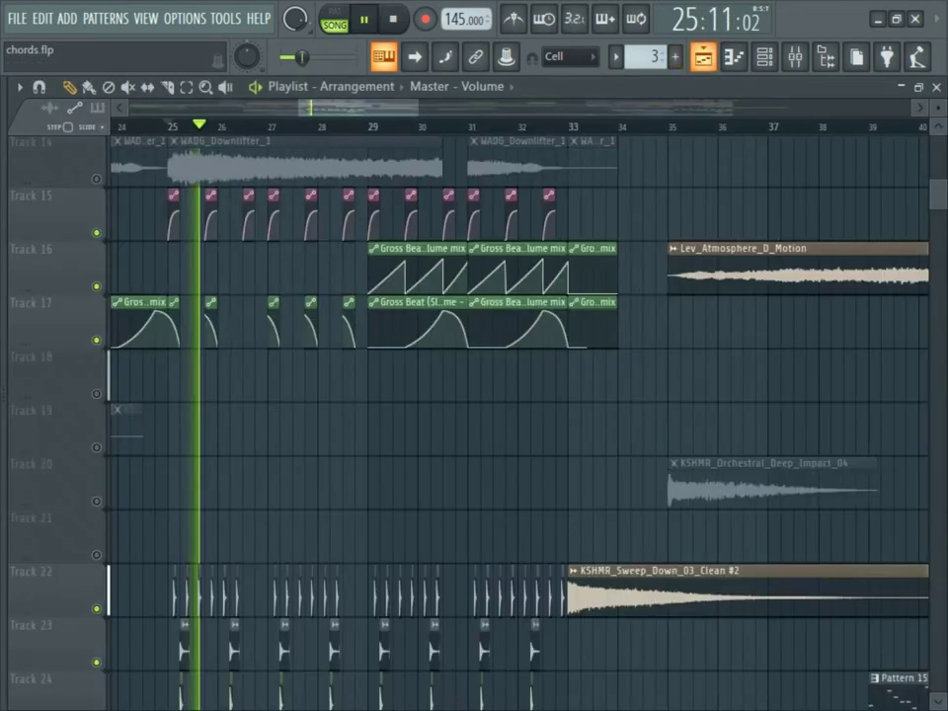
left_click(96, 285)
left_click(96, 339)
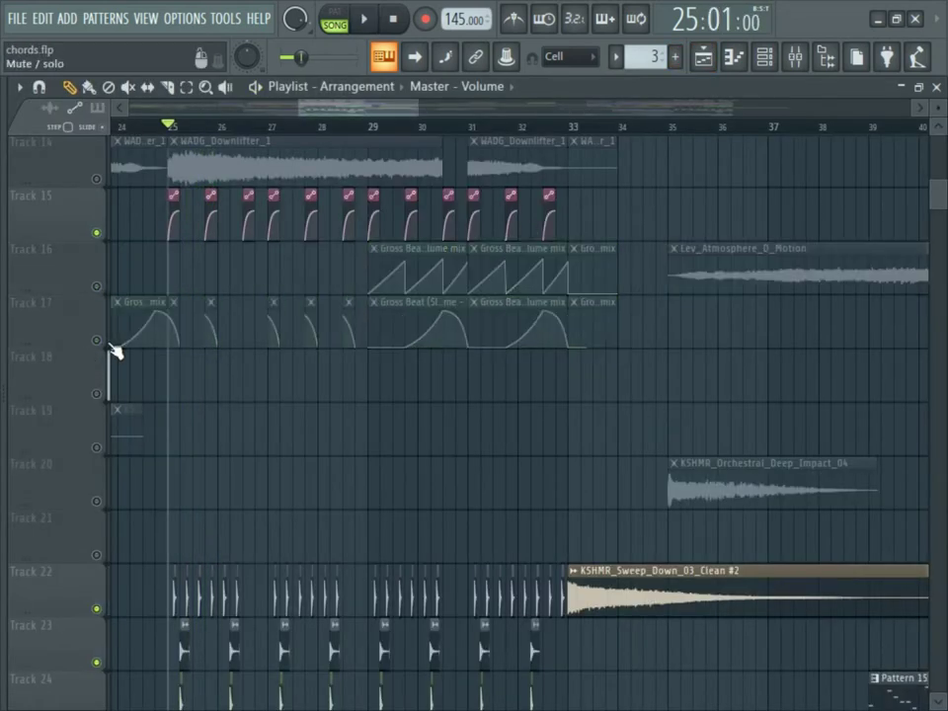
left_click(794, 57)
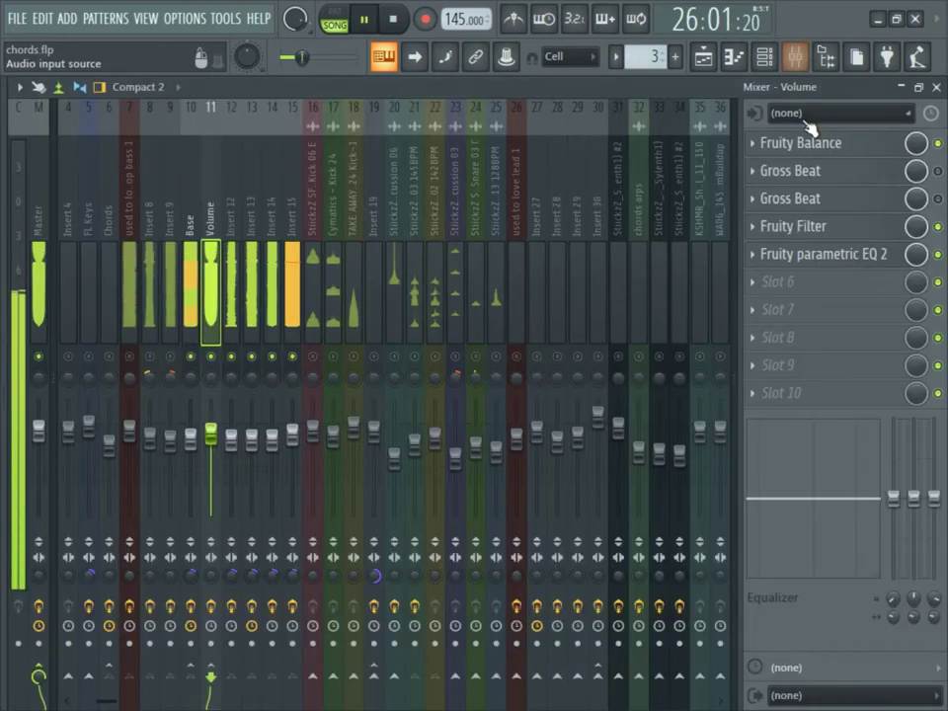
left_click(855, 178)
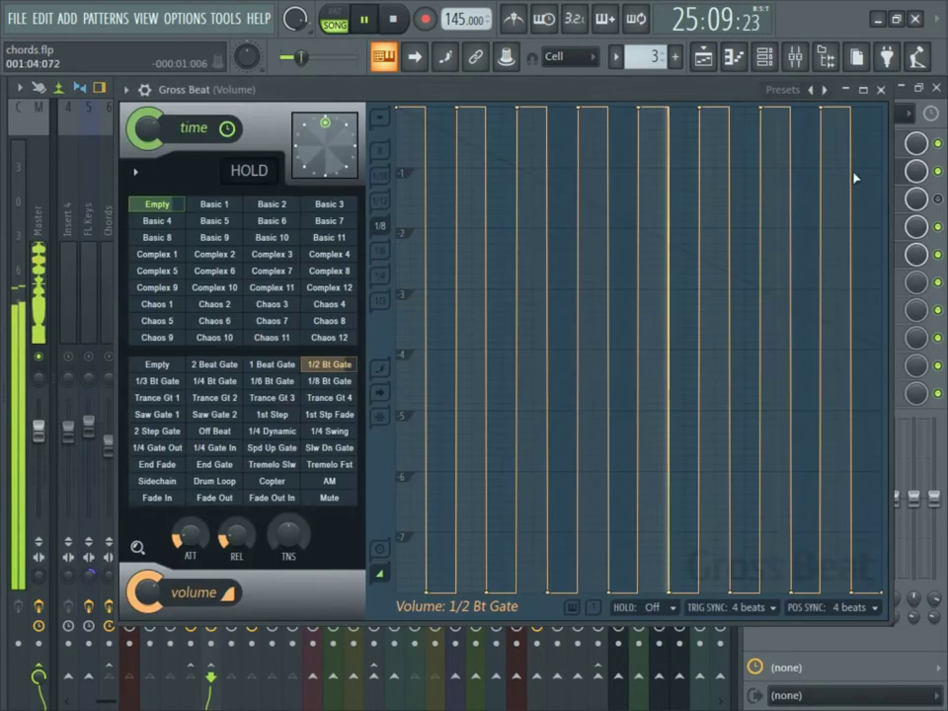
left_click(880, 90)
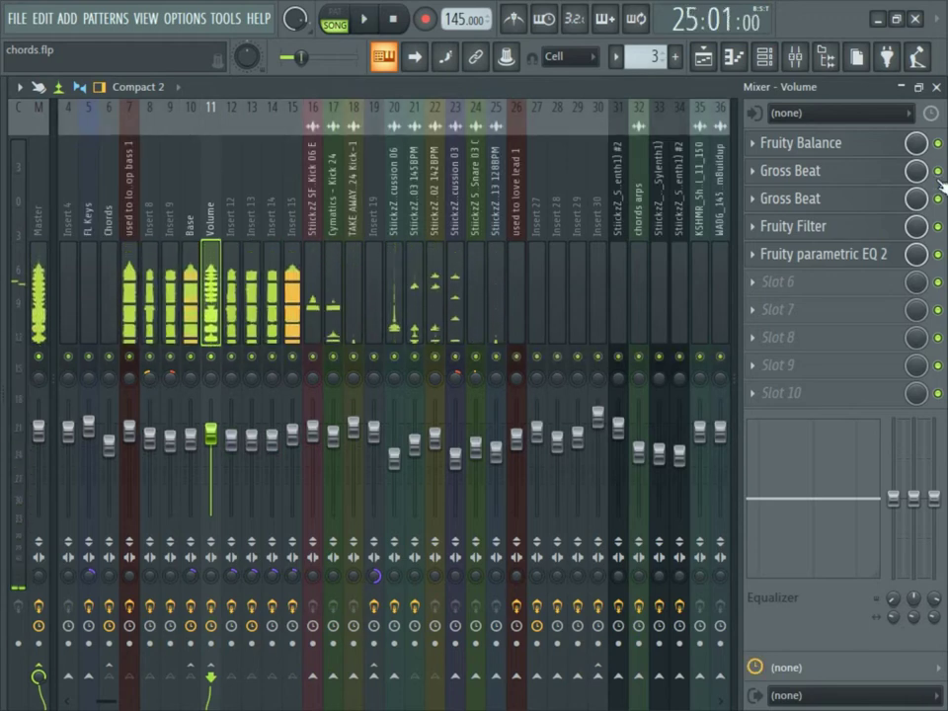
Step: Unmute playlist Tracks 16 and 17 and replay the arrangement from bar 25
left_click(703, 58)
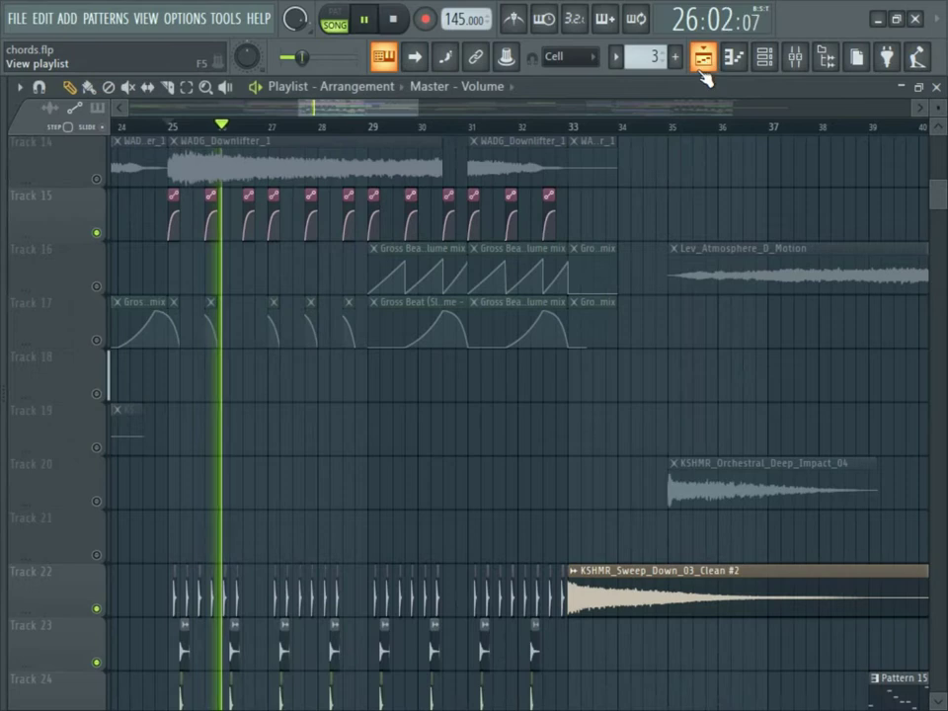
key("space")
left_click(99, 342)
left_click(97, 287)
key("space")
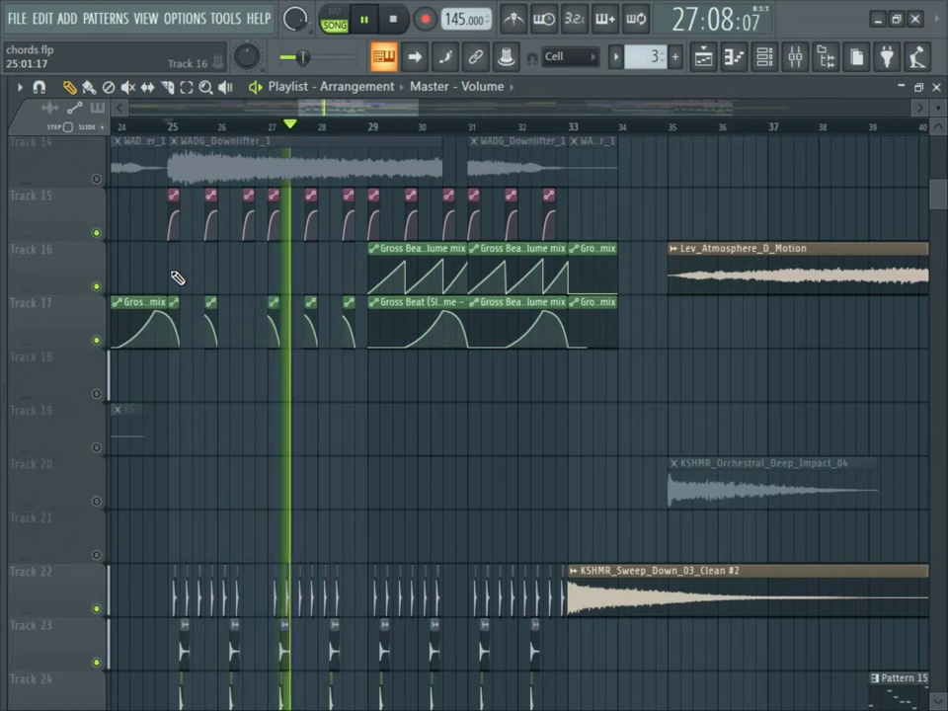
Step: Look through the active drum, chord, bass and automation clips on playlist Tracks 1 to 37 during playback from bar 25
scroll(176, 279, "up", 5)
scroll(175, 279, "up", 3)
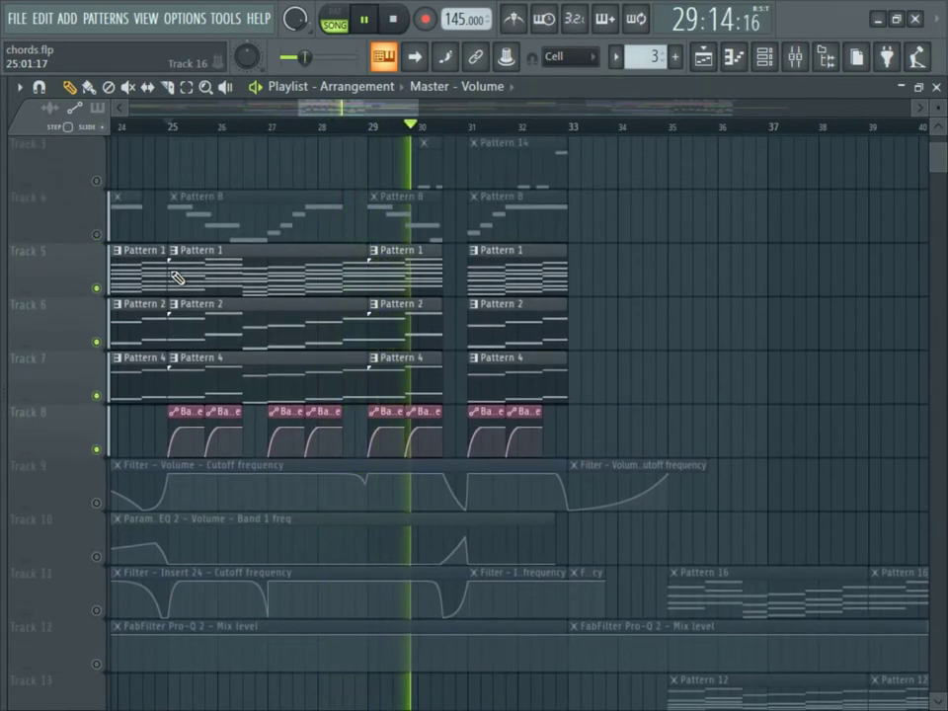
scroll(202, 270, "up", 2)
scroll(218, 269, "down", 15)
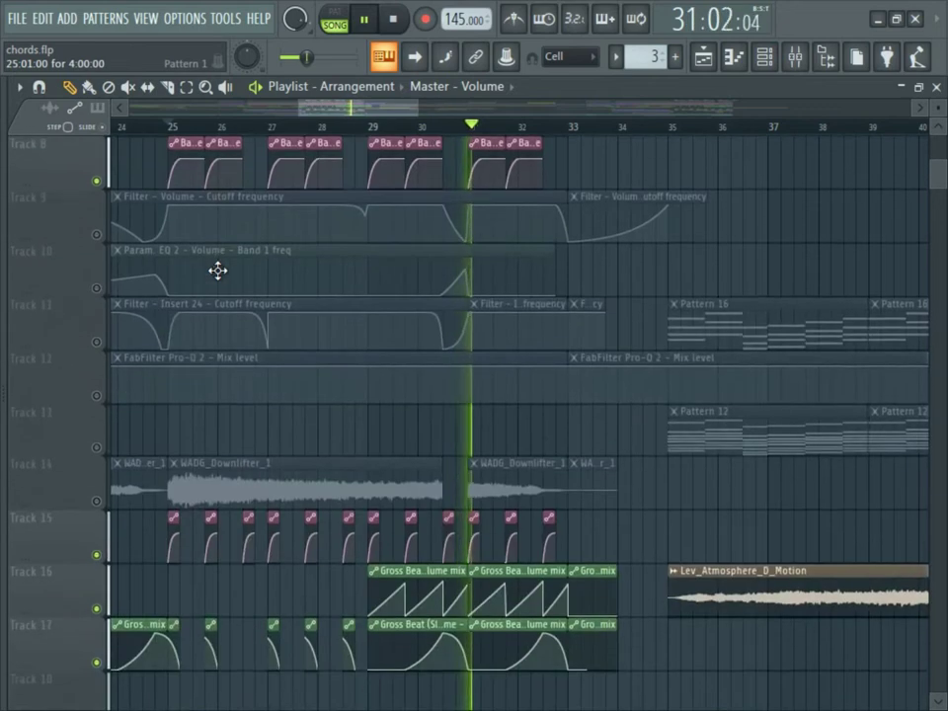
scroll(433, 321, "down", 9)
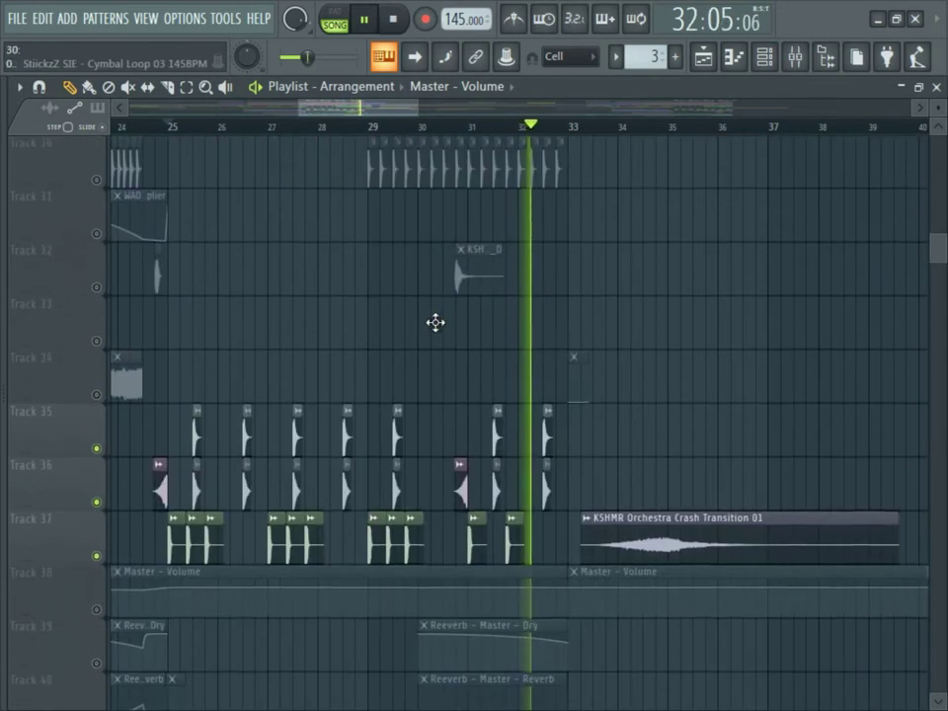
key("space")
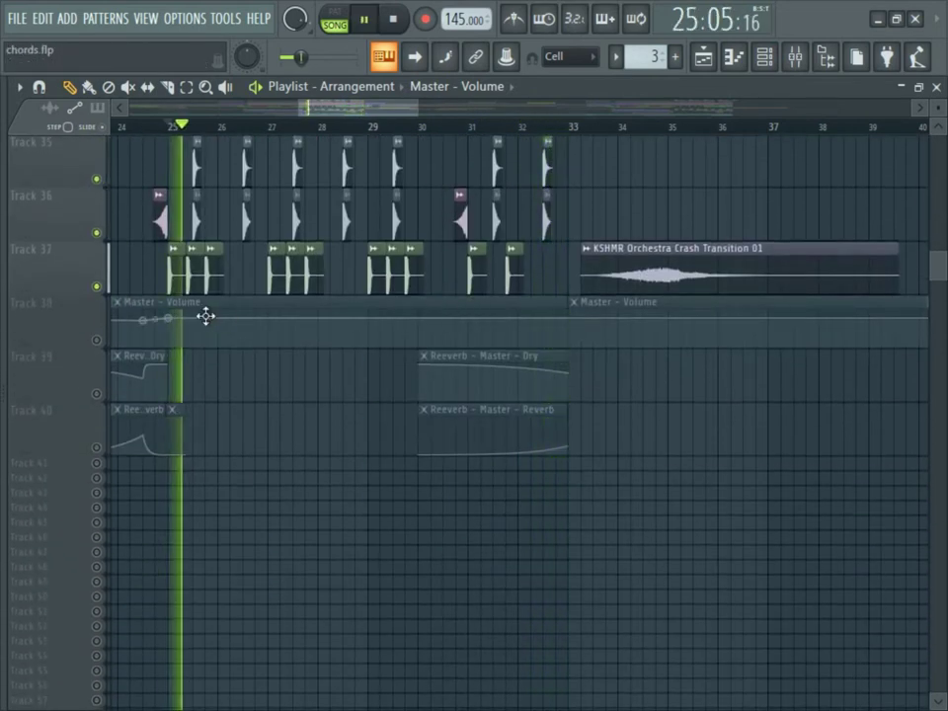
scroll(206, 316, "up", 7)
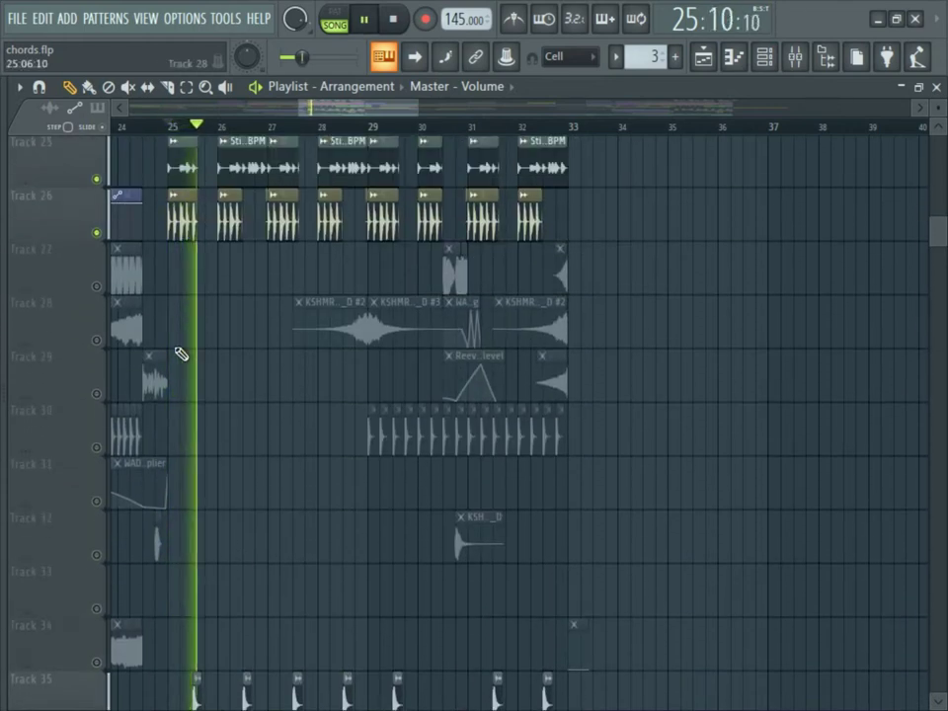
scroll(139, 419, "up", 15)
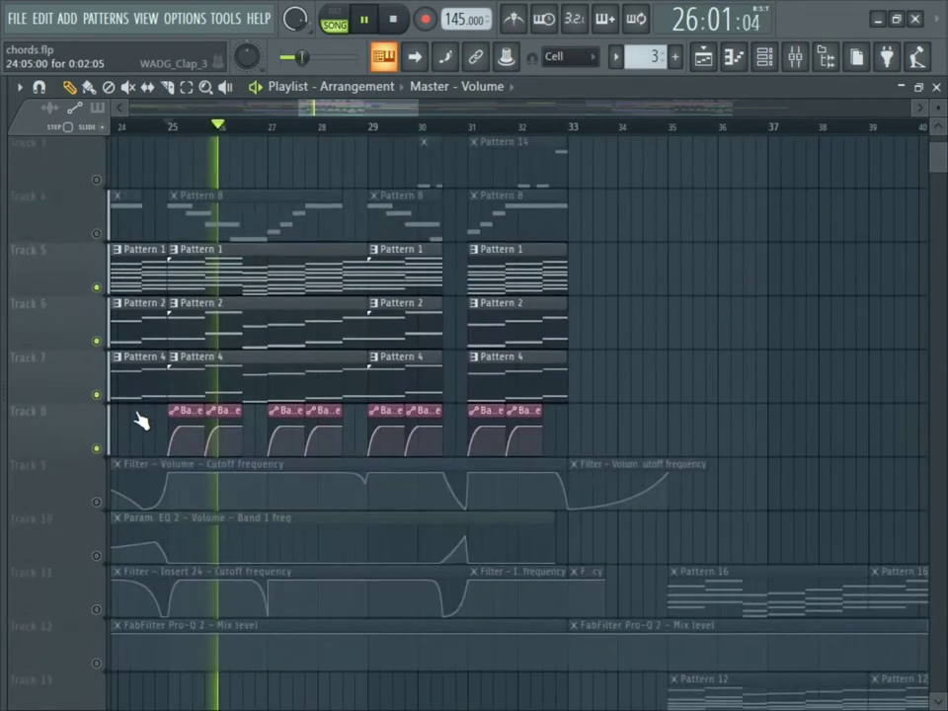
scroll(139, 419, "up", 3)
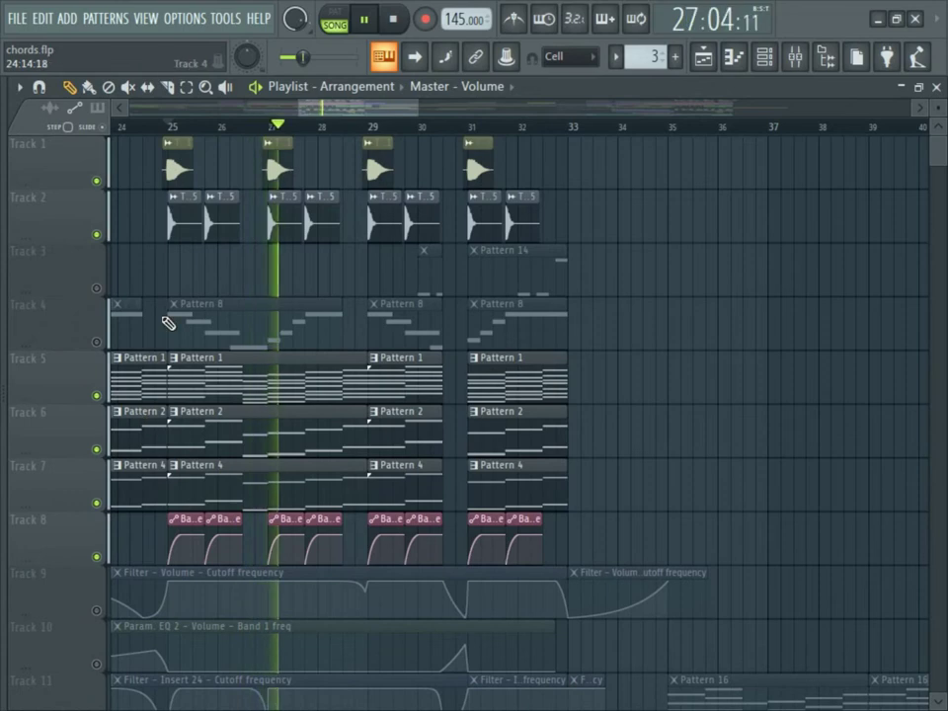
scroll(168, 324, "down", 15)
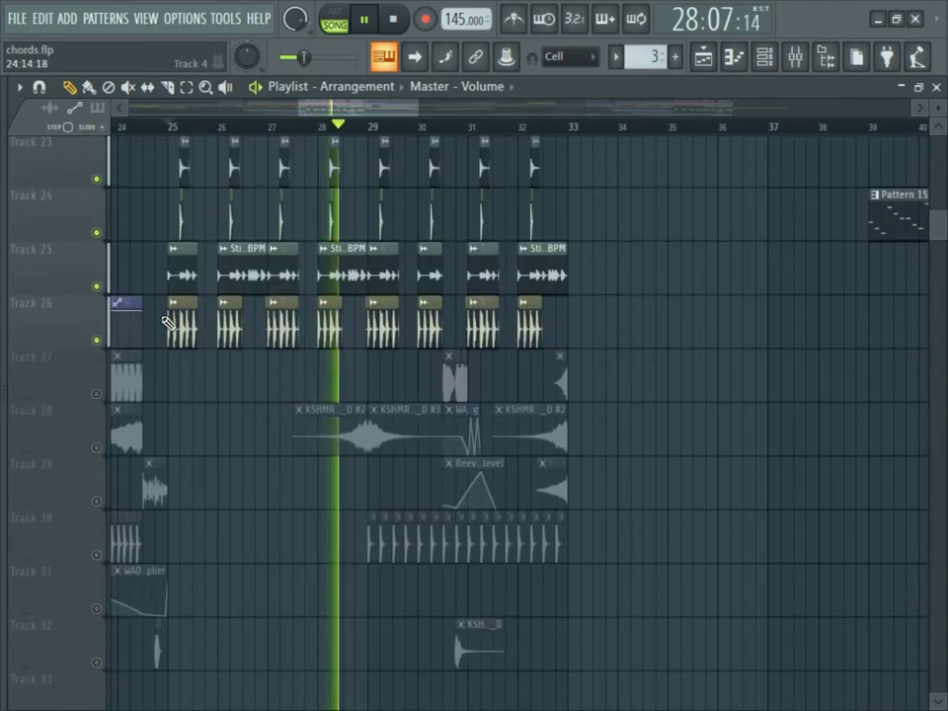
scroll(242, 309, "up", 3)
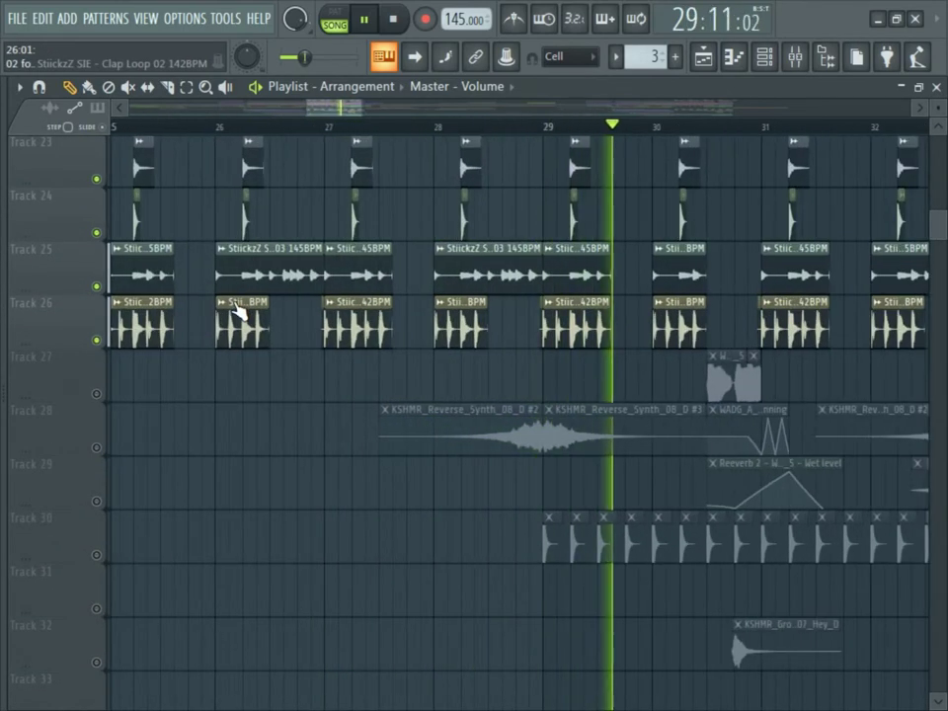
scroll(238, 312, "down", 5)
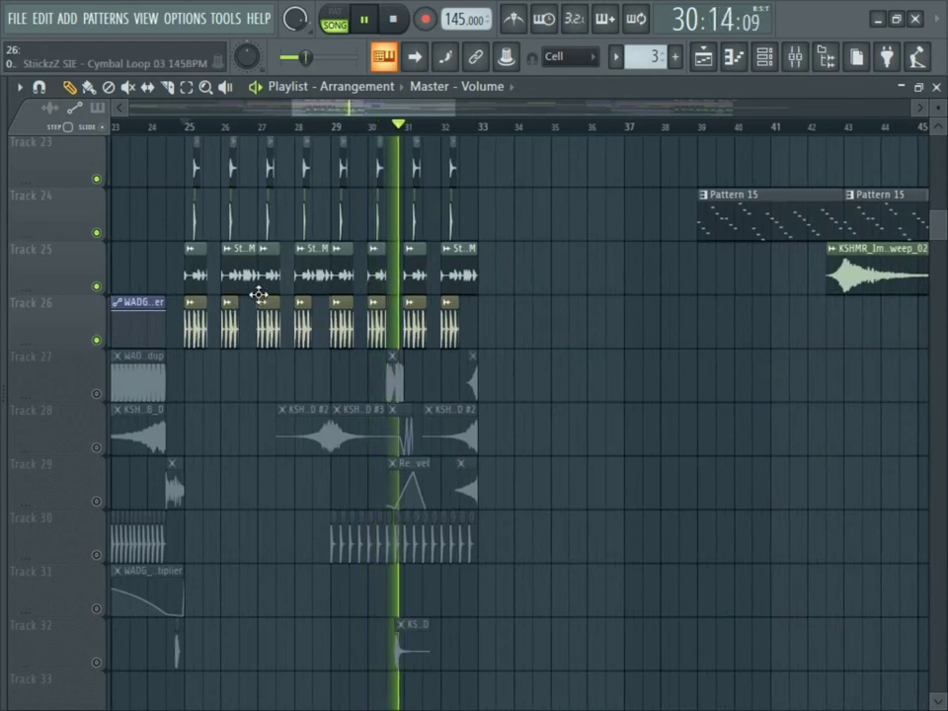
Step: Unmute playlist Tracks 27, 28 and 29 and play the bass wobble section from 30:08
key("space")
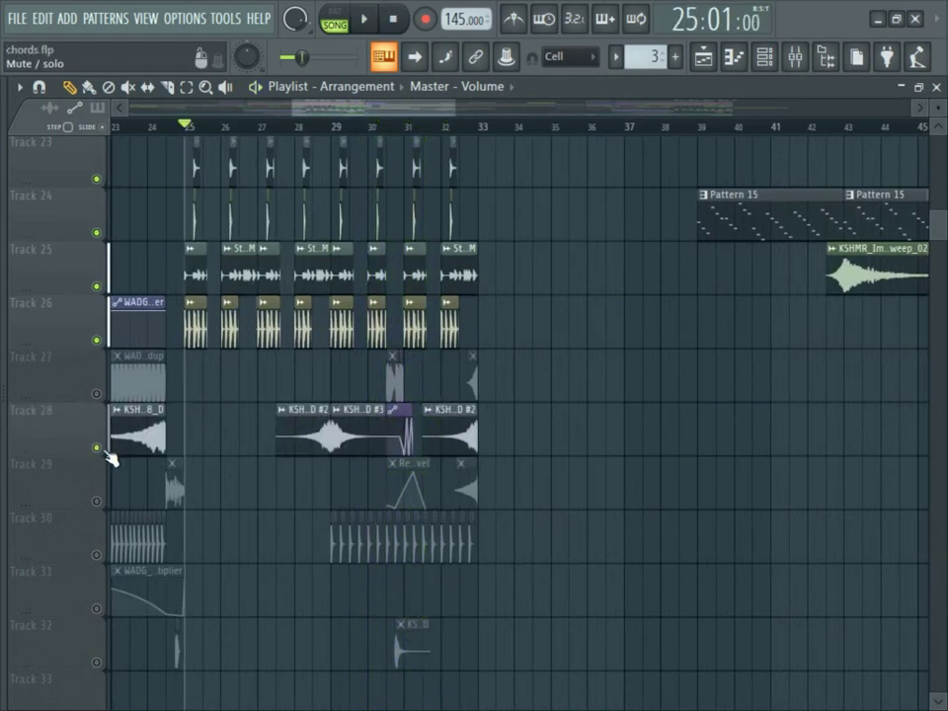
key("space")
scroll(89, 474, "up", 4)
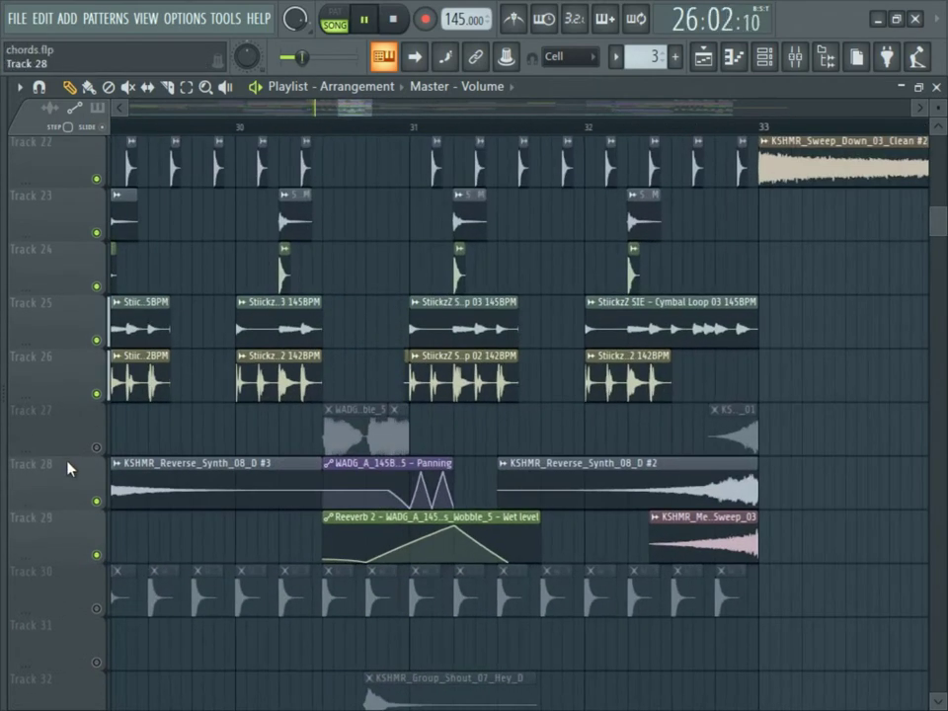
left_click(97, 438)
key("space")
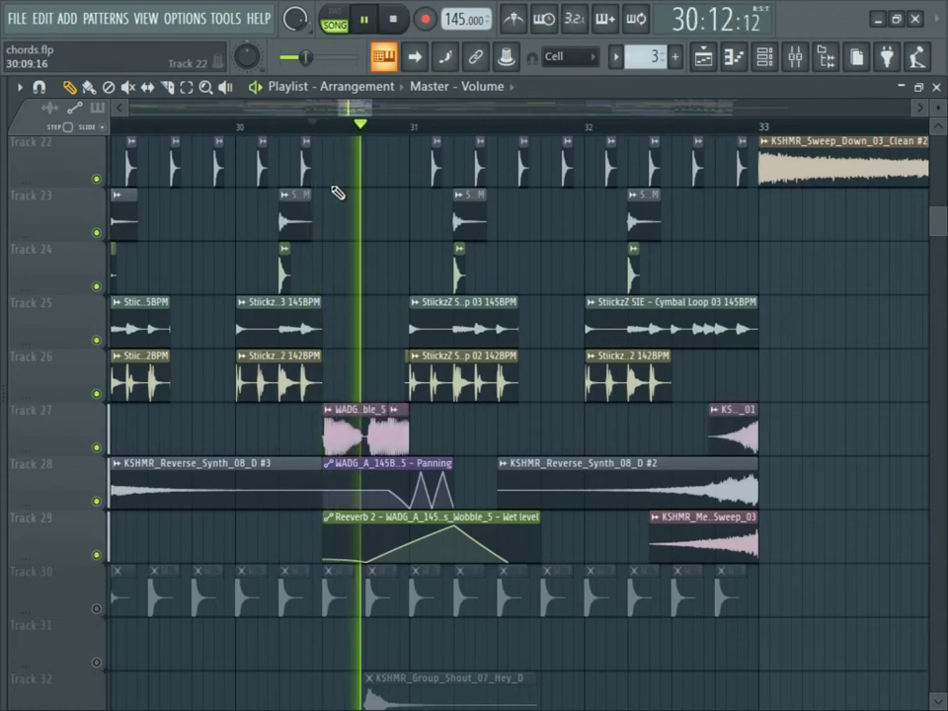
Step: Solo playlist Track 28, add Tracks 27 and 29 to it, and replay the bass wobble with its automation from 30:08
key("space")
right_click(97, 502)
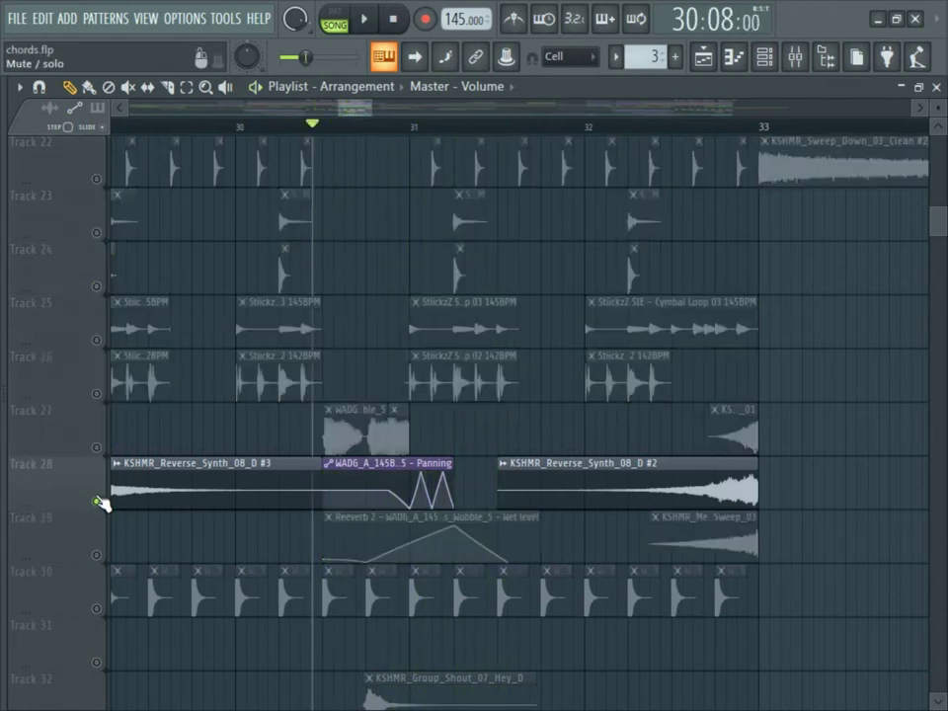
left_click(96, 448)
key("space")
left_click(97, 554)
key("space")
key("space")
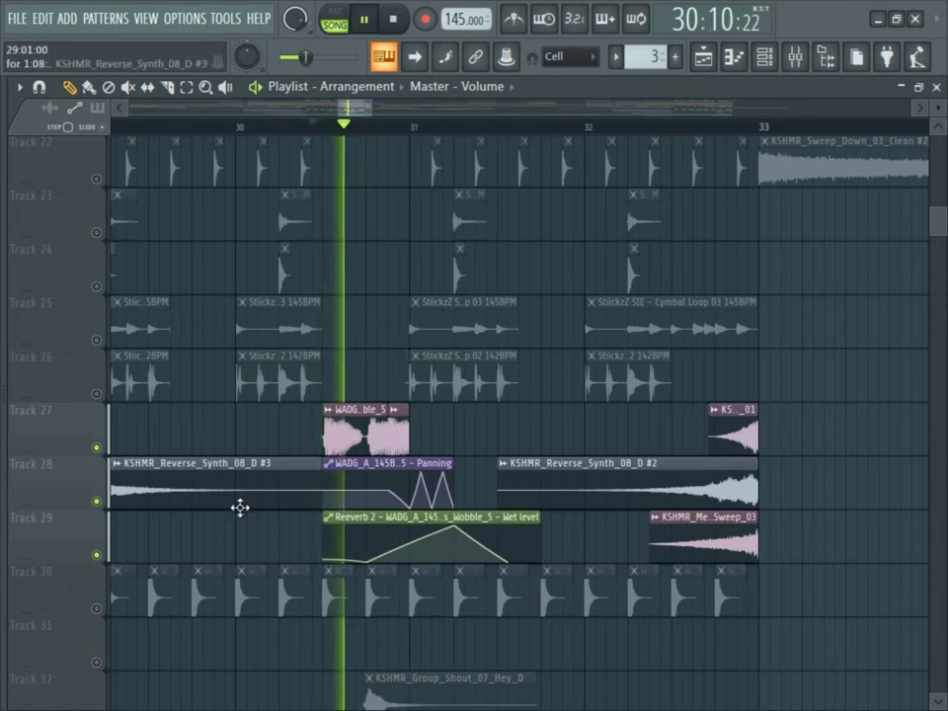
key("space")
key("space")
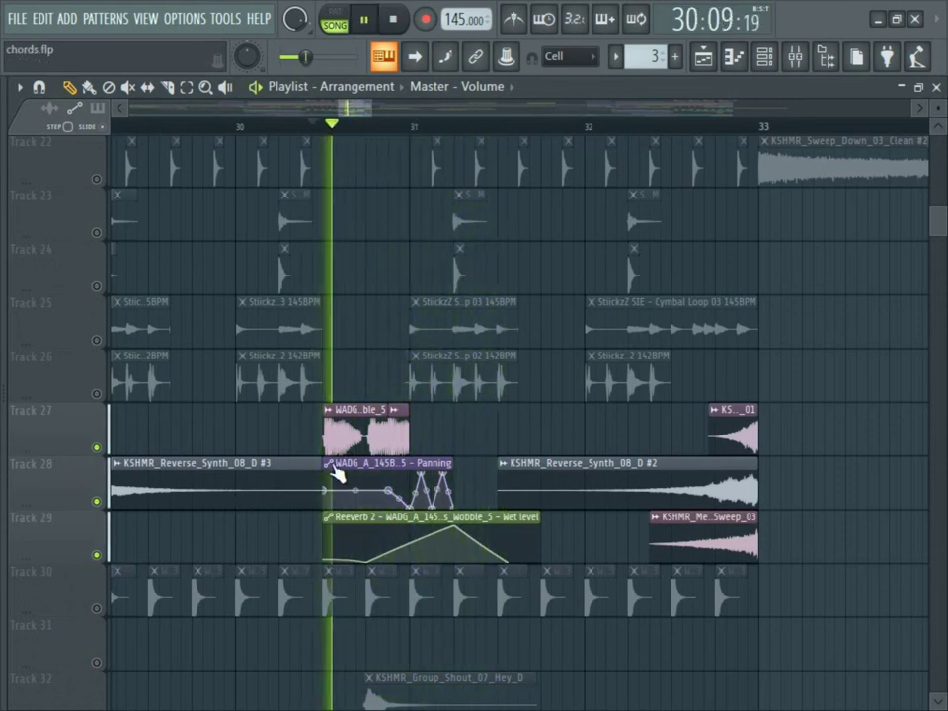
Step: Mute the panning automation on playlist Track 28 and replay the bass wobble from 30:08
key("space")
left_click(98, 501)
key("space")
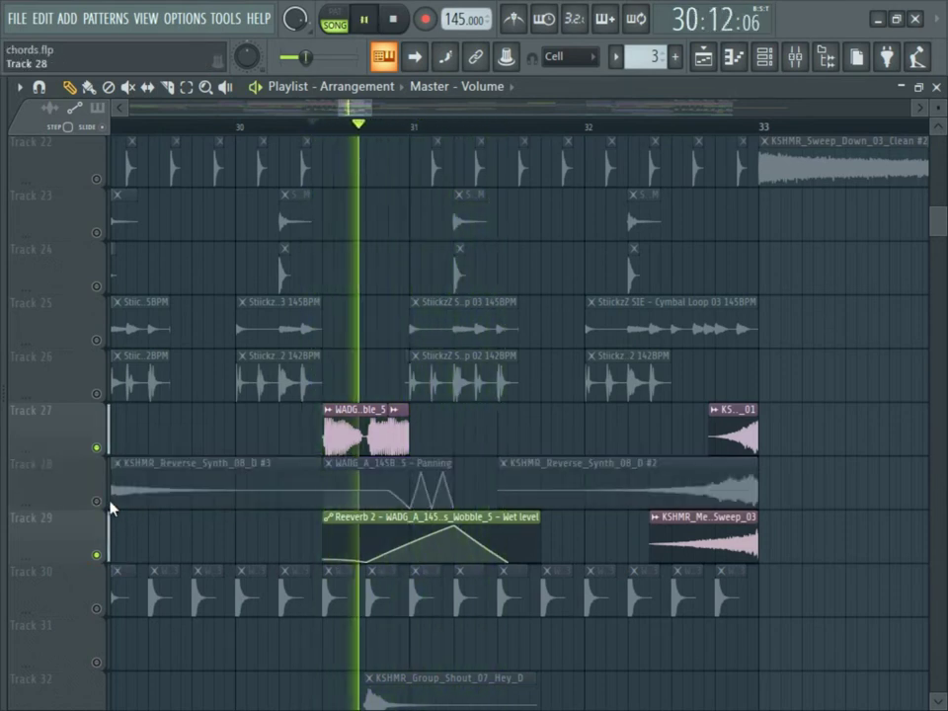
Step: Unmute playlist Track 28 and replay the bass wobble with its panning automation from 30:08
key("space")
left_click(97, 501)
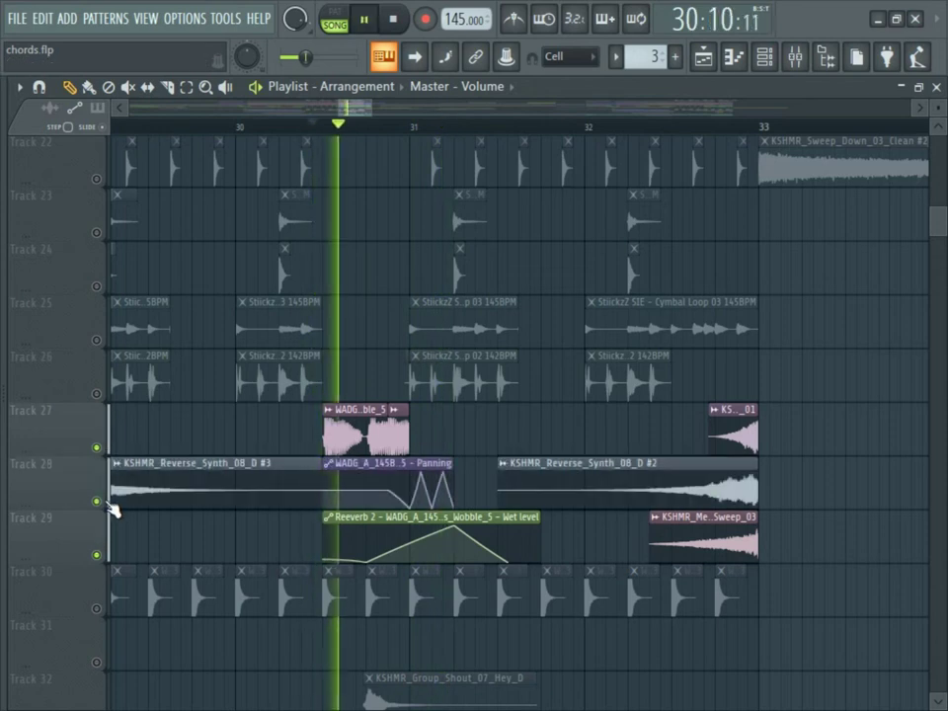
key("space")
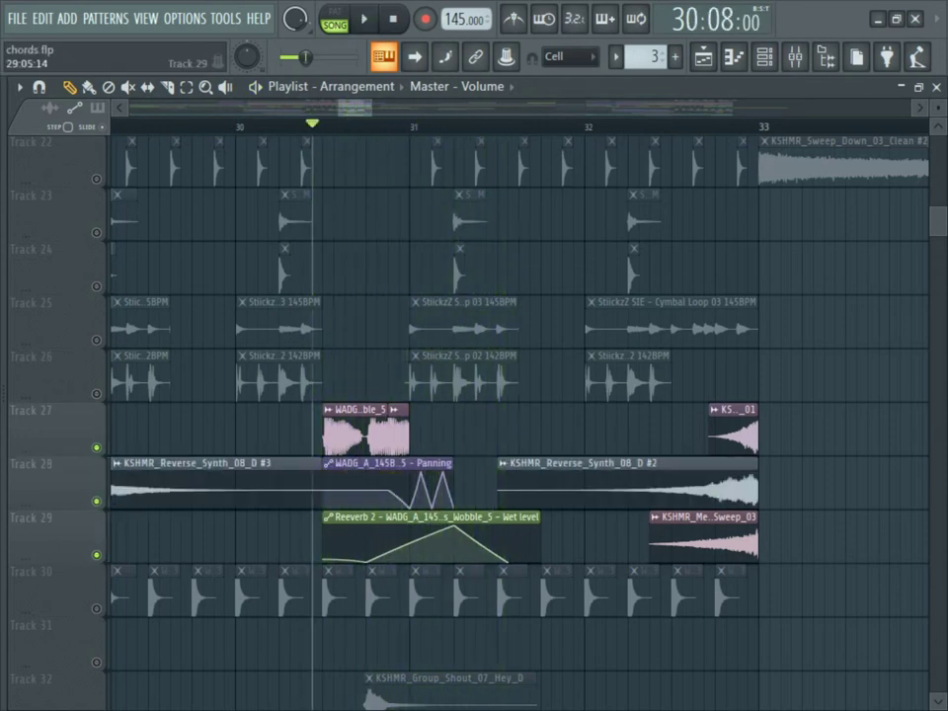
key("space")
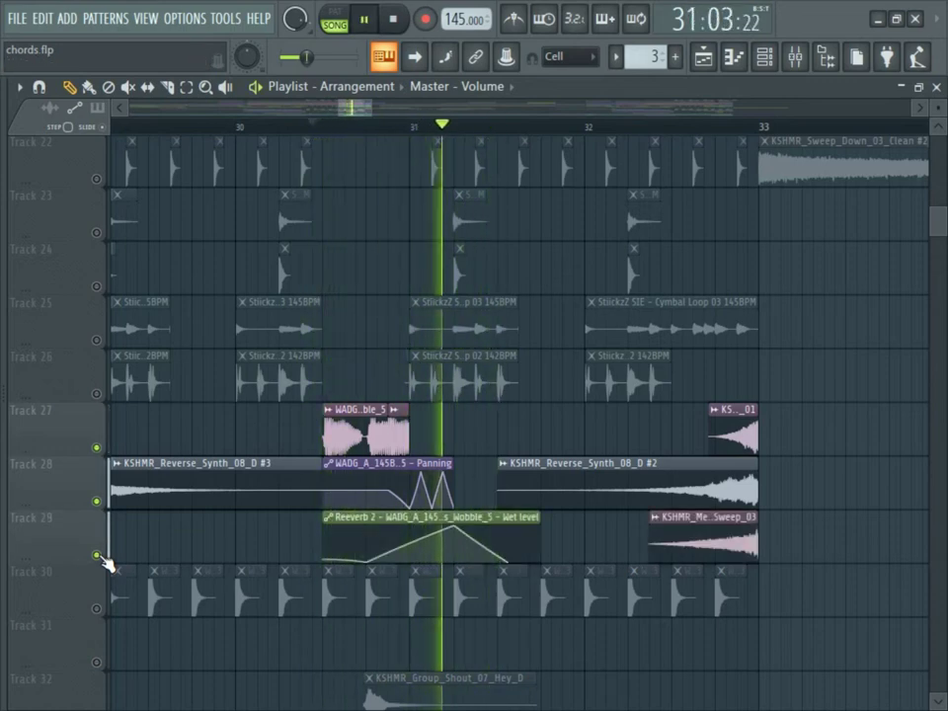
Step: Unmute all playlist tracks and look over the whole arrangement while playing from 30:08
key("space")
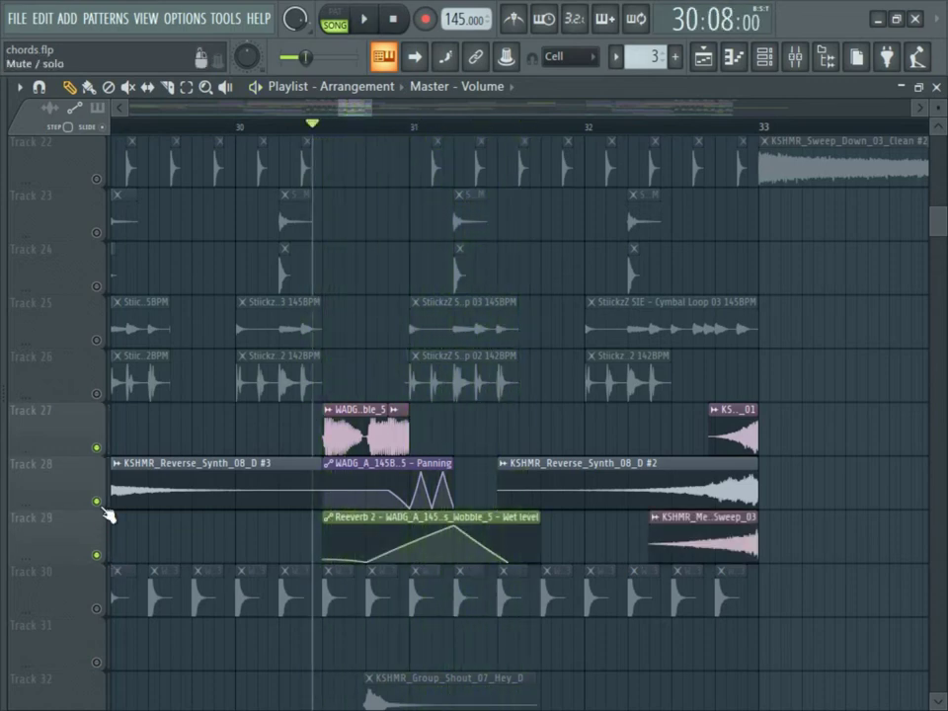
key("space")
scroll(329, 380, "down", 5)
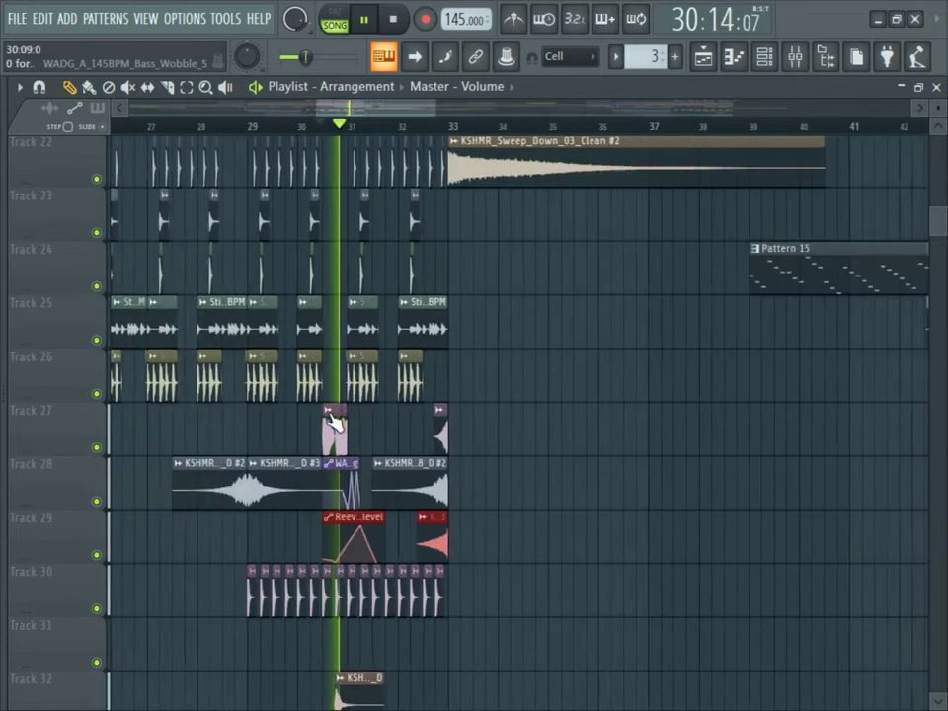
scroll(412, 359, "up", 5)
scroll(412, 359, "down", 6)
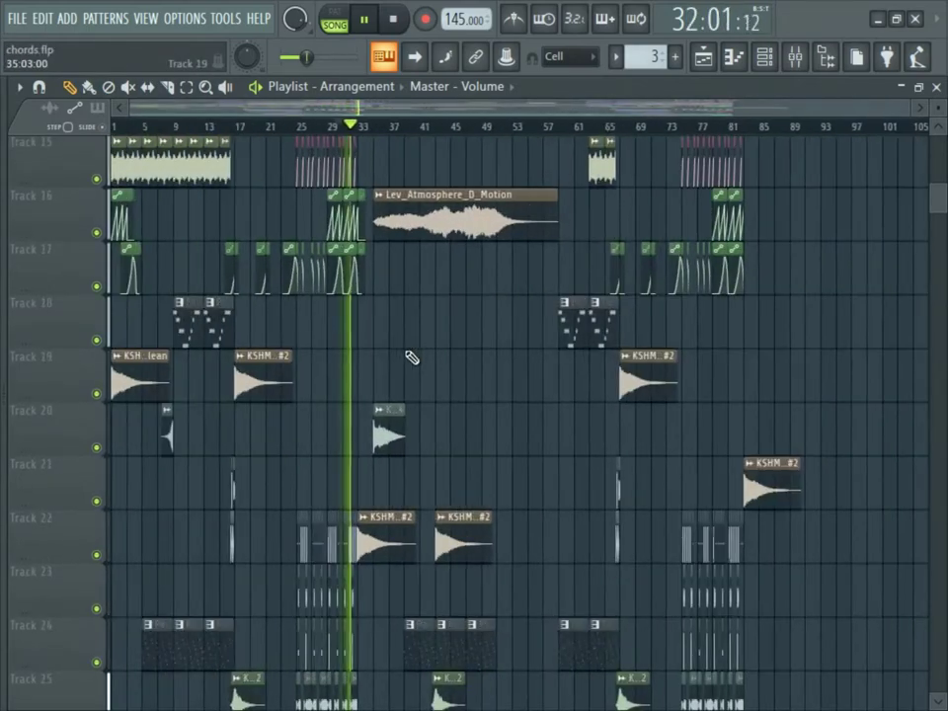
scroll(316, 352, "up", 8)
scroll(302, 353, "up", 4)
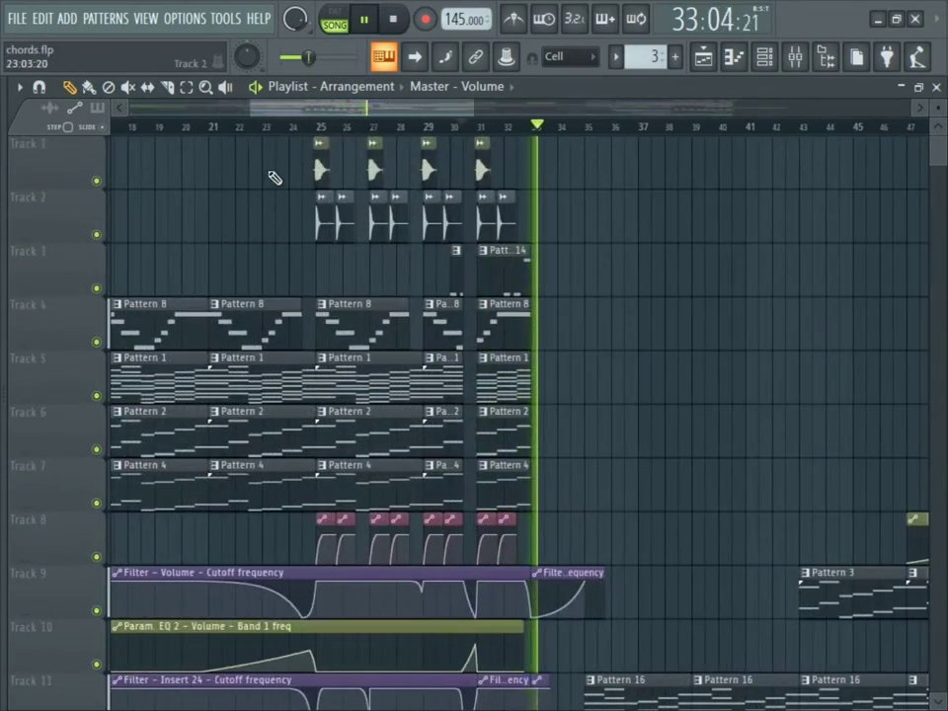
Step: Play from 22:09 and examine the filter, EQ and Gross Beat automation clips leading into bar 25
left_click(259, 128)
scroll(331, 222, "down", 2)
scroll(331, 222, "down", 6)
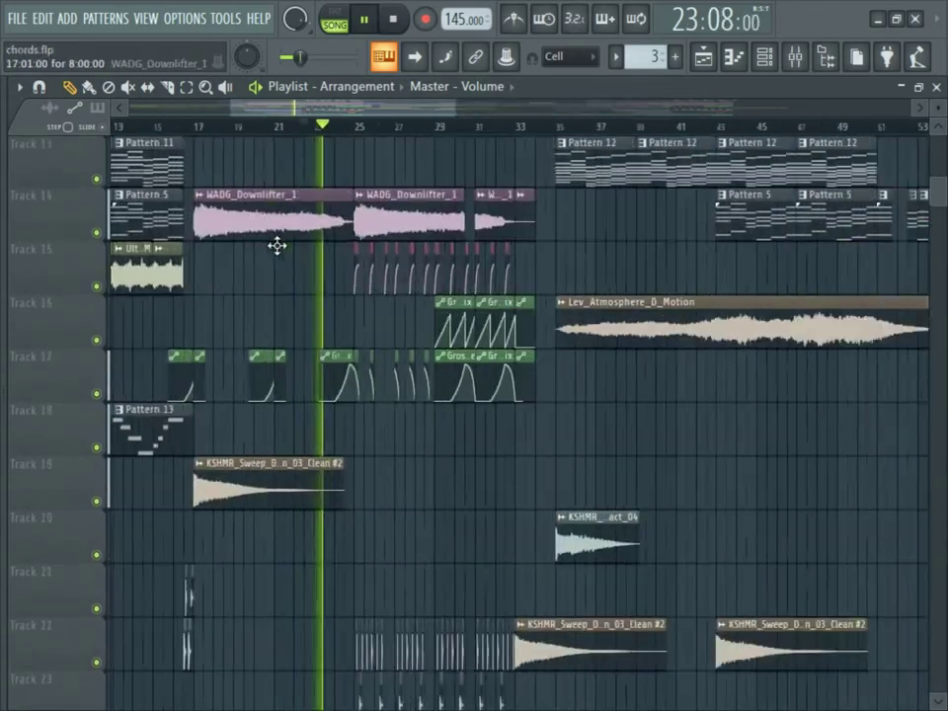
scroll(290, 248, "up", 3)
scroll(291, 249, "up", 8)
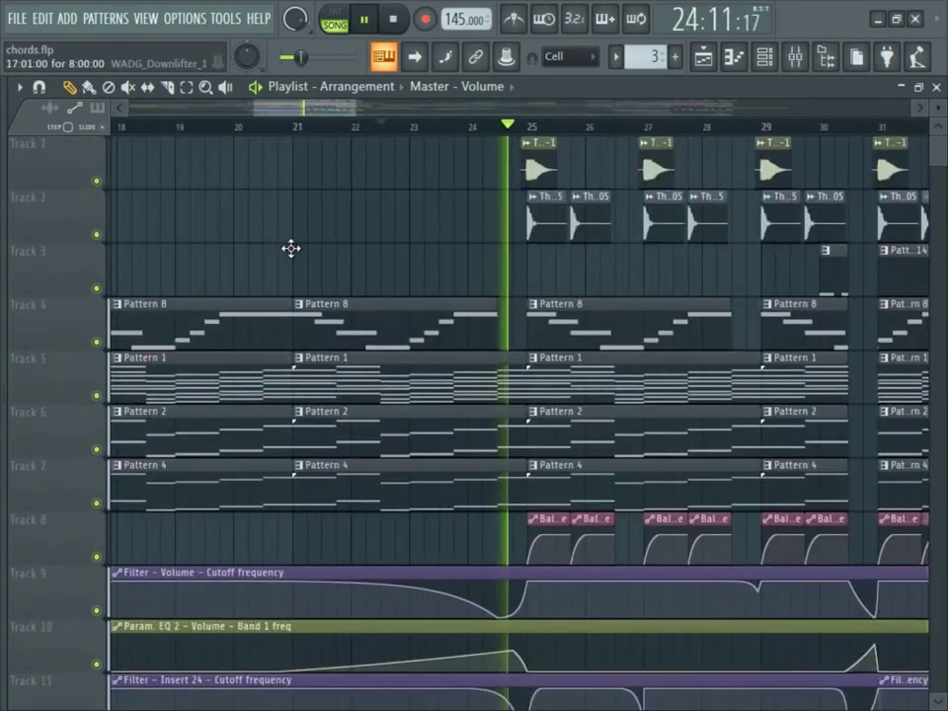
scroll(292, 249, "down", 3)
scroll(381, 233, "down", 6)
scroll(381, 233, "up", 3)
scroll(381, 233, "up", 8)
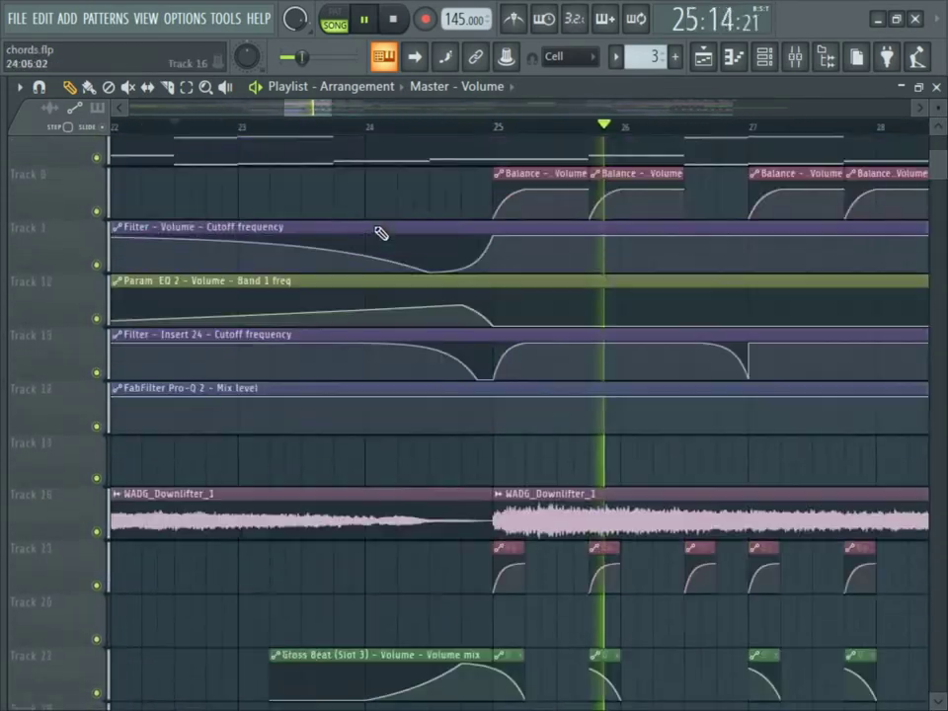
key("space")
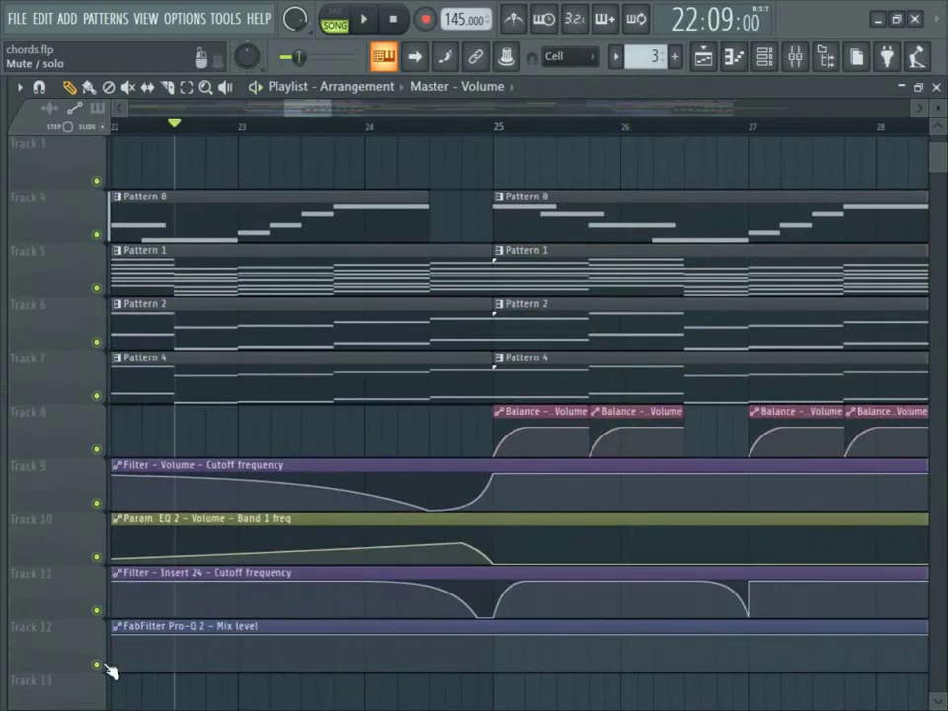
Step: Solo playlist Track 12, unmute Tracks 5, 6 and 7, and play from 23:13
right_click(98, 664)
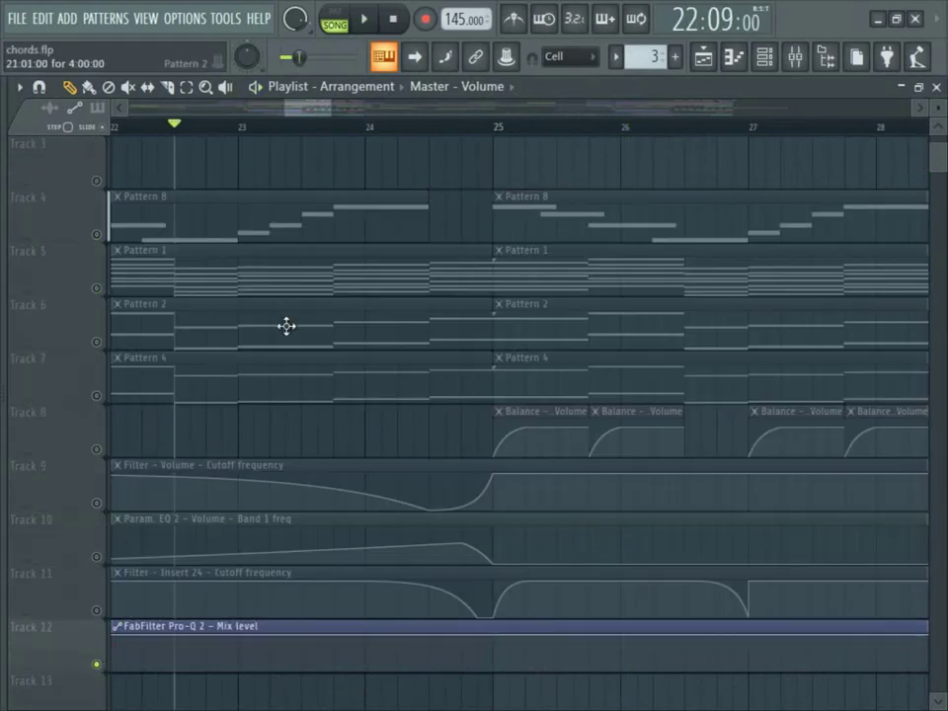
left_click_drag(335, 120, 334, 116)
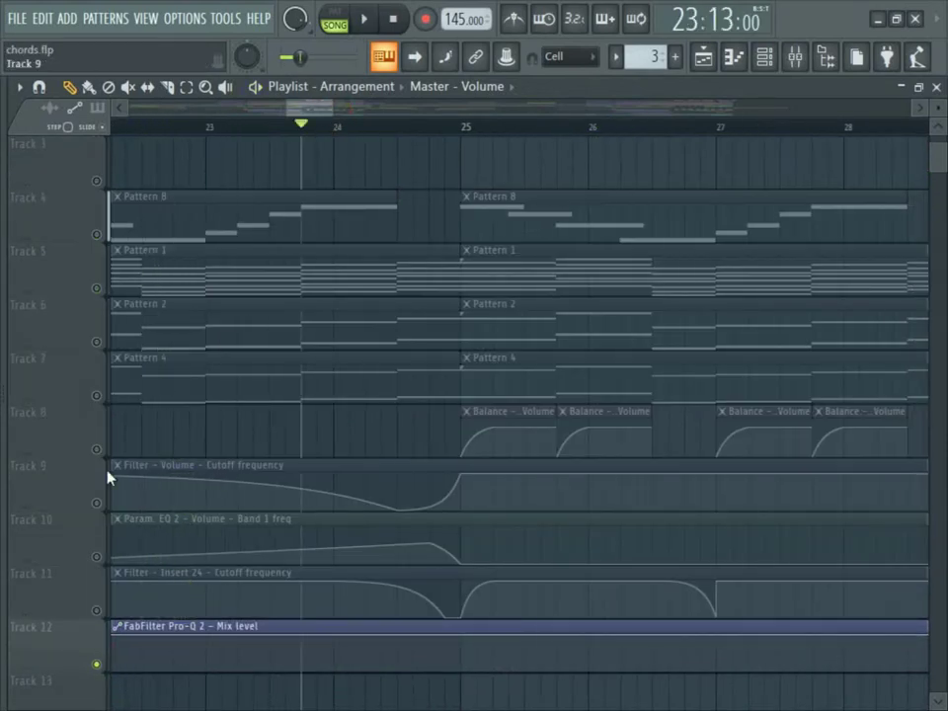
left_click(95, 395)
left_click(96, 342)
key("space")
left_click(96, 289)
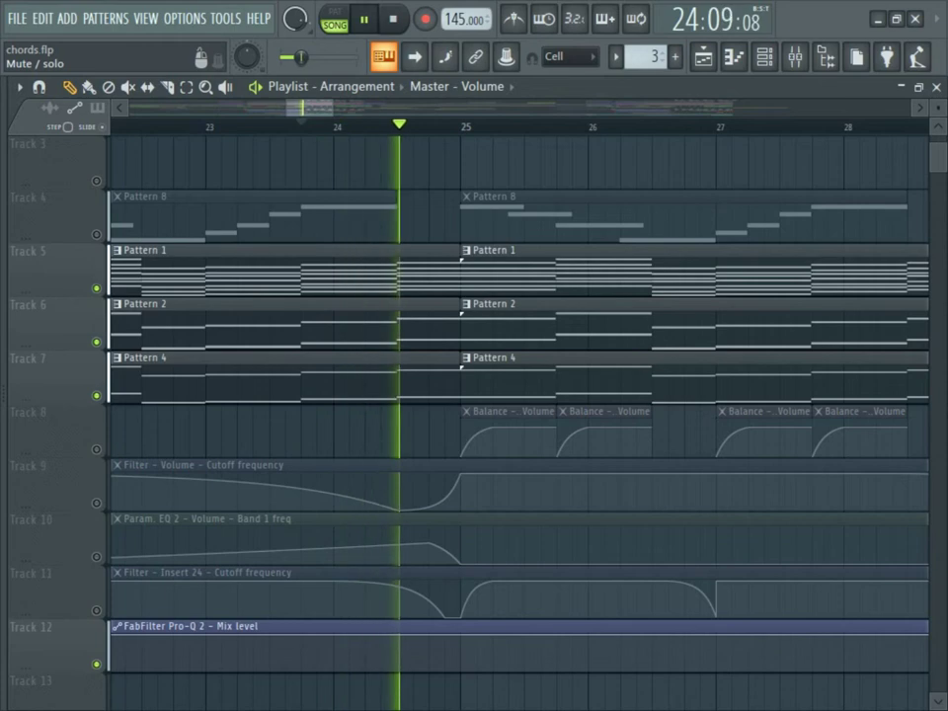
Step: Unmute the filter and EQ automation on playlist Tracks 9, 10 and 11 and replay the chords from 23:13
scroll(119, 444, "down", 3)
left_click(96, 449)
left_click(96, 395)
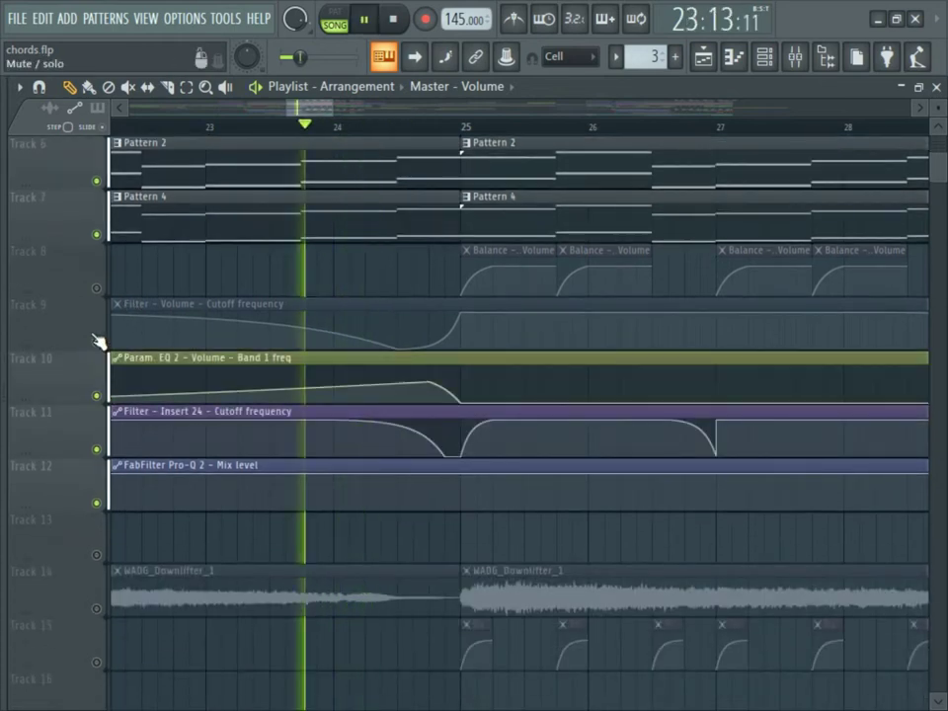
left_click(96, 342)
key("space")
scroll(119, 483, "up", 5)
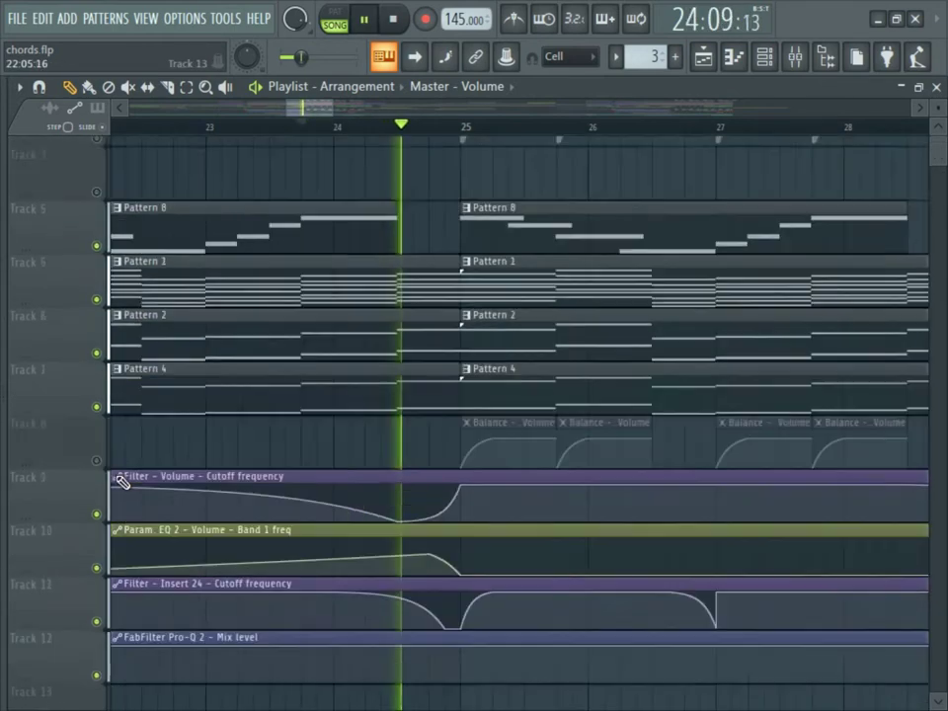
key("space")
key("space")
Step: Unmute the Gross Beat automation on Track 17 and the clips on Track 15, replaying from 23:13
scroll(150, 338, "down", 12)
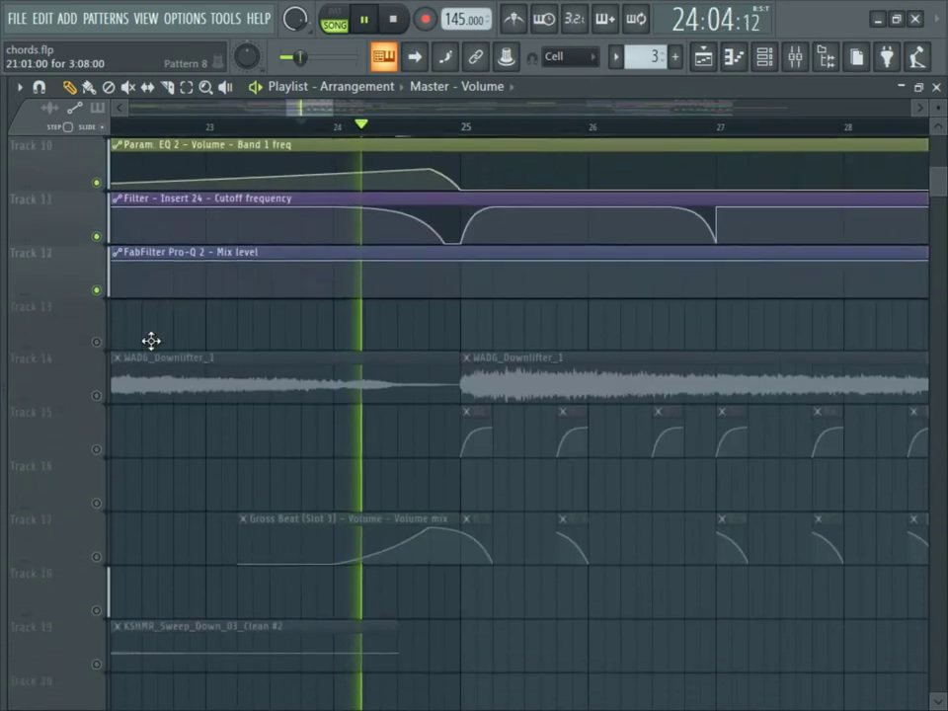
left_click(97, 395)
key("space")
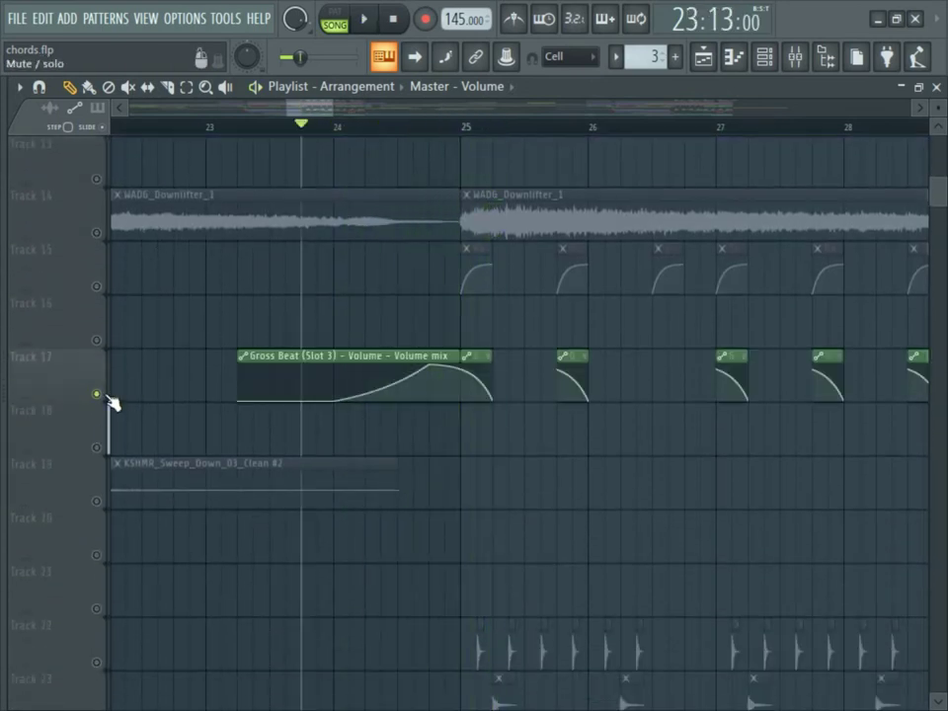
key("space")
scroll(142, 406, "up", 2)
left_click(103, 394)
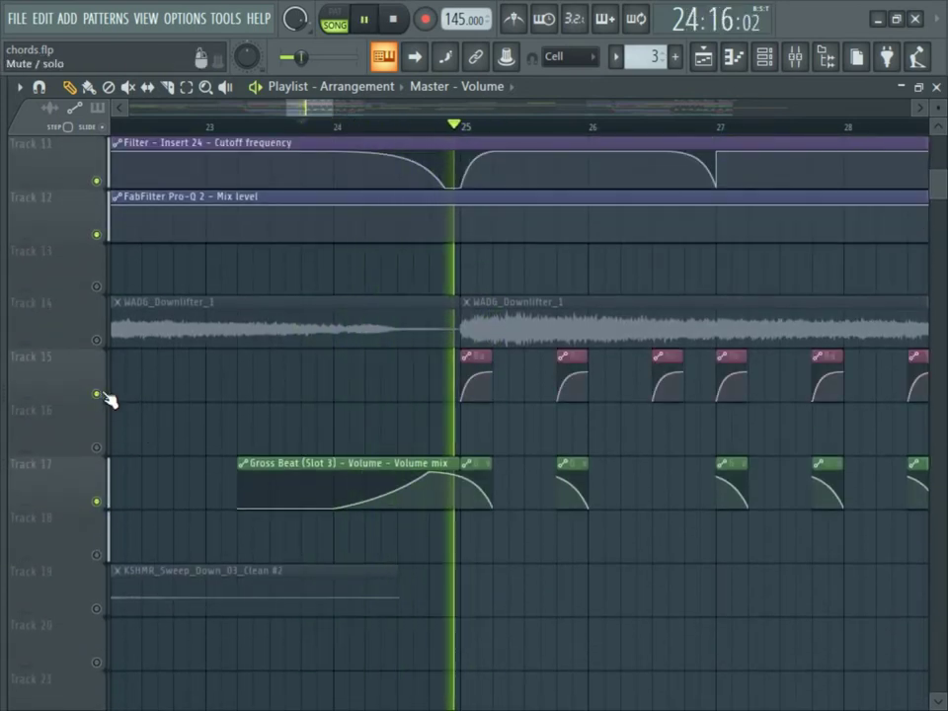
Step: Unmute the red KSHMR sample on playlist Track 29 and replay the transition from 23:13
scroll(109, 394, "down", 10)
key("space")
scroll(104, 456, "down", 2)
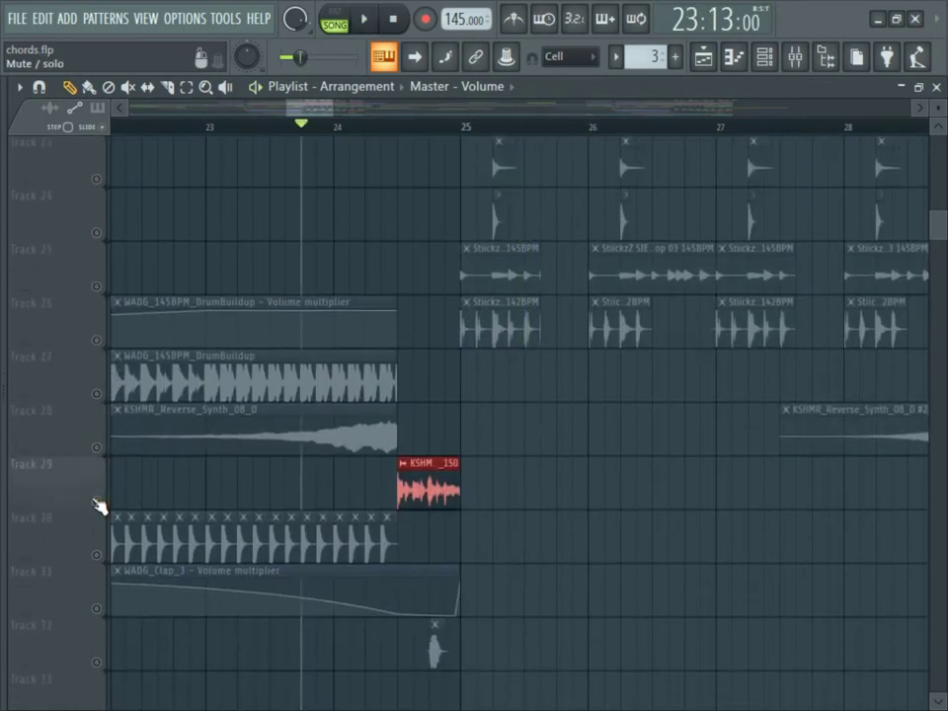
key("space")
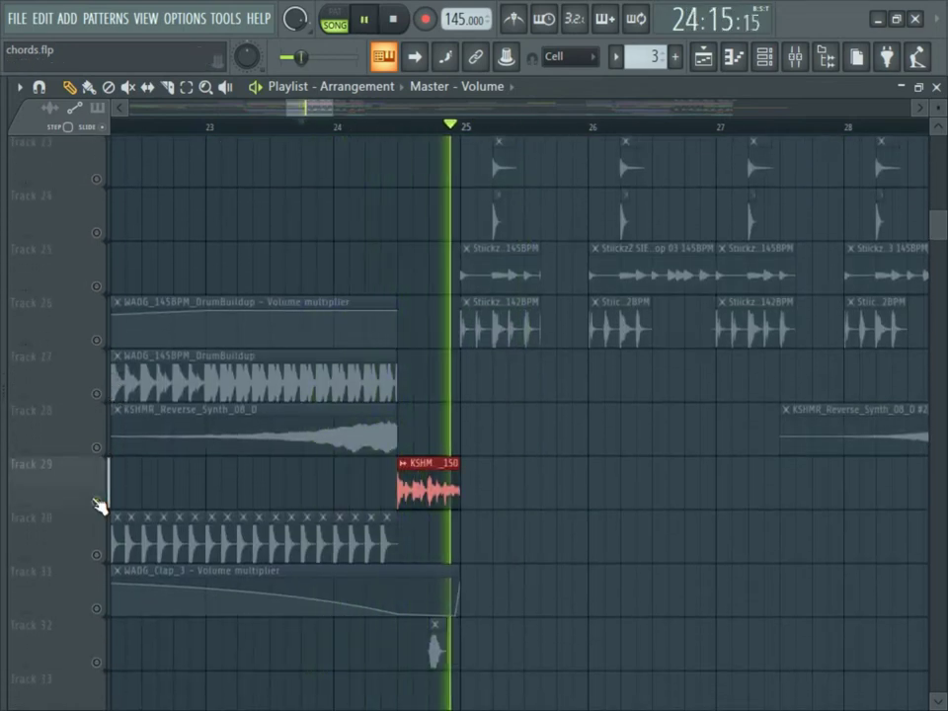
Step: Unmute playlist Tracks 8, 26, 31 and 36 and listen to the transition into bar 25
scroll(79, 369, "up", 10)
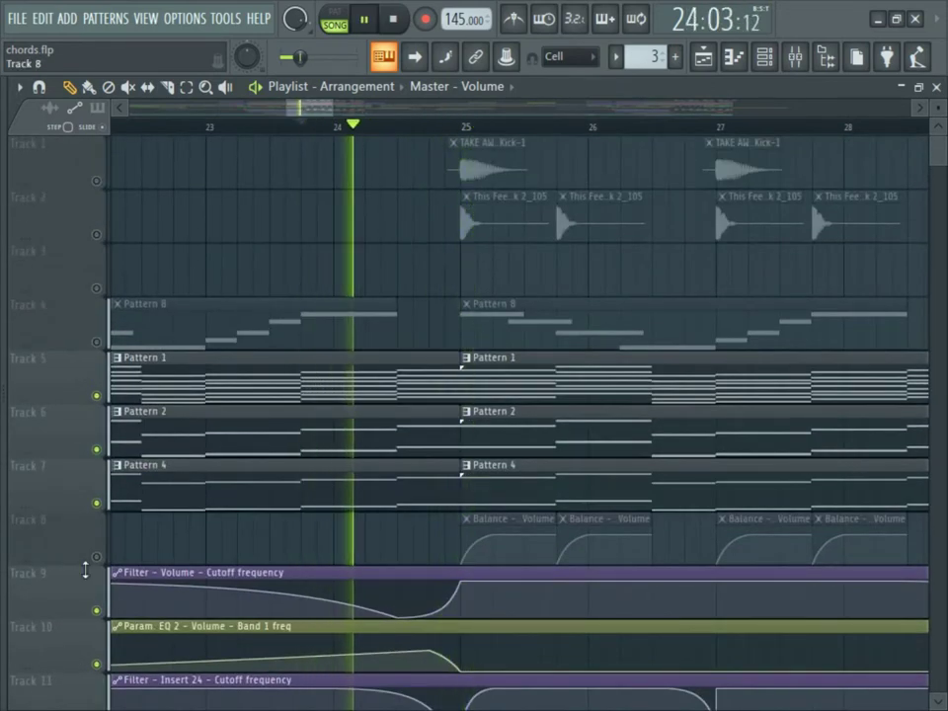
scroll(164, 353, "down", 10)
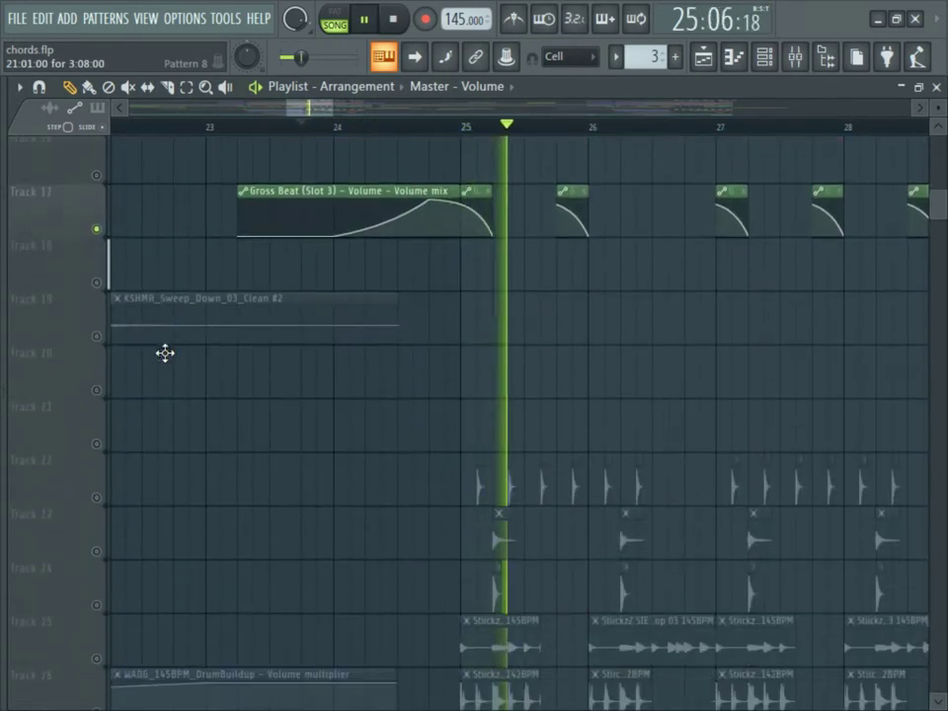
scroll(164, 353, "down", 8)
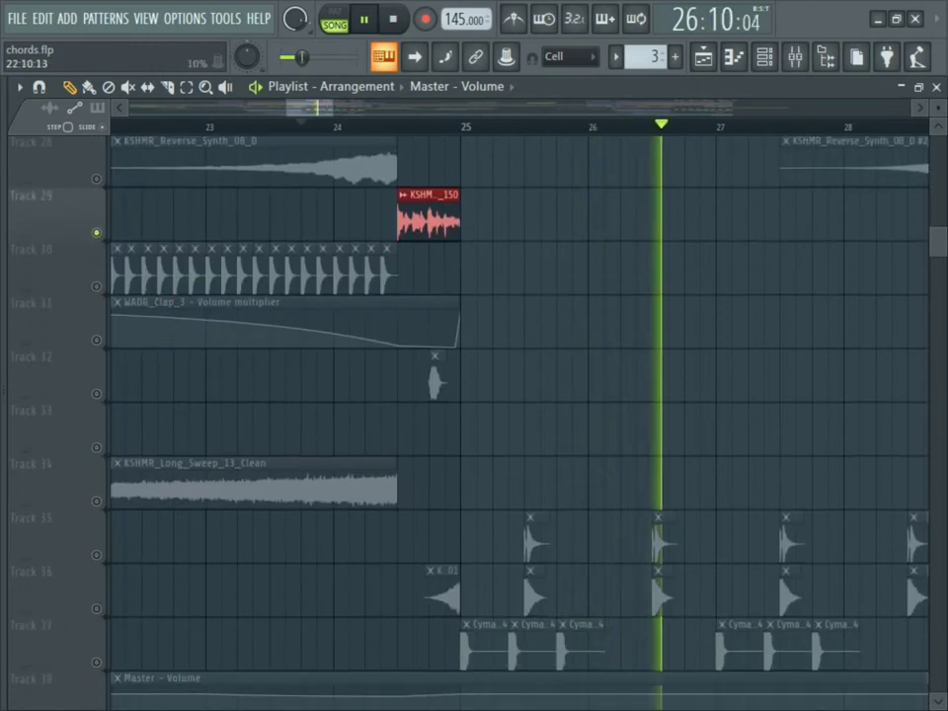
scroll(127, 490, "down", 6)
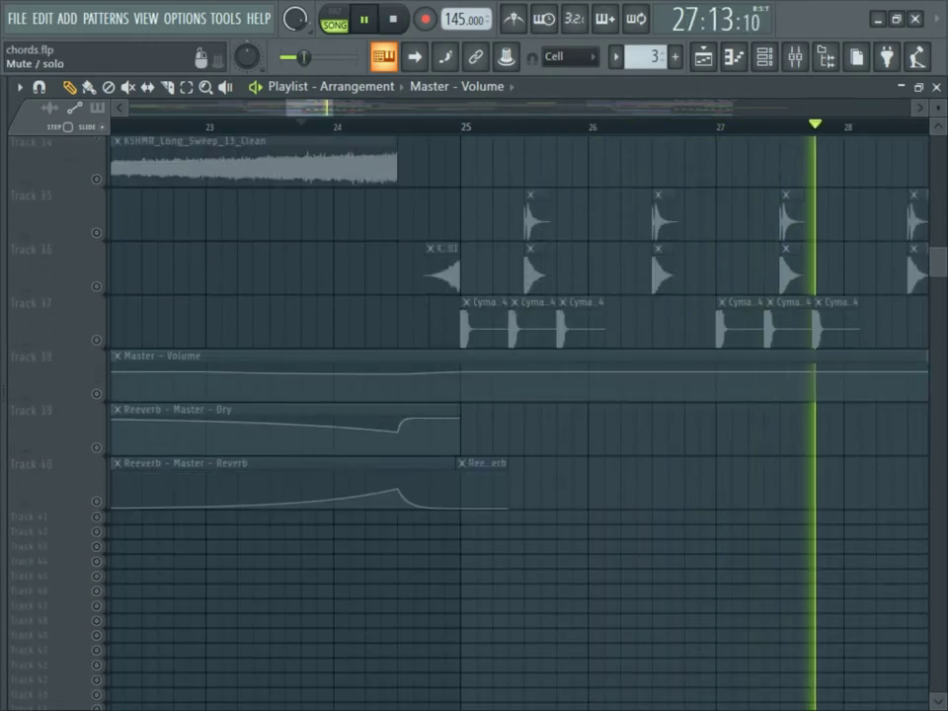
left_click(100, 290)
scroll(186, 269, "up", 7)
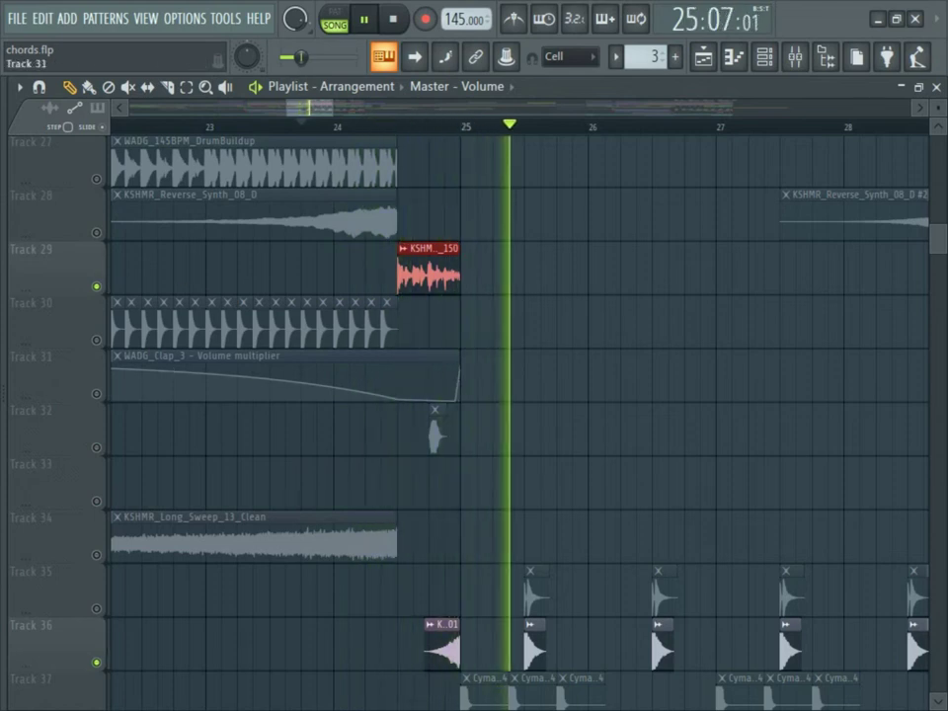
scroll(199, 370, "up", 9)
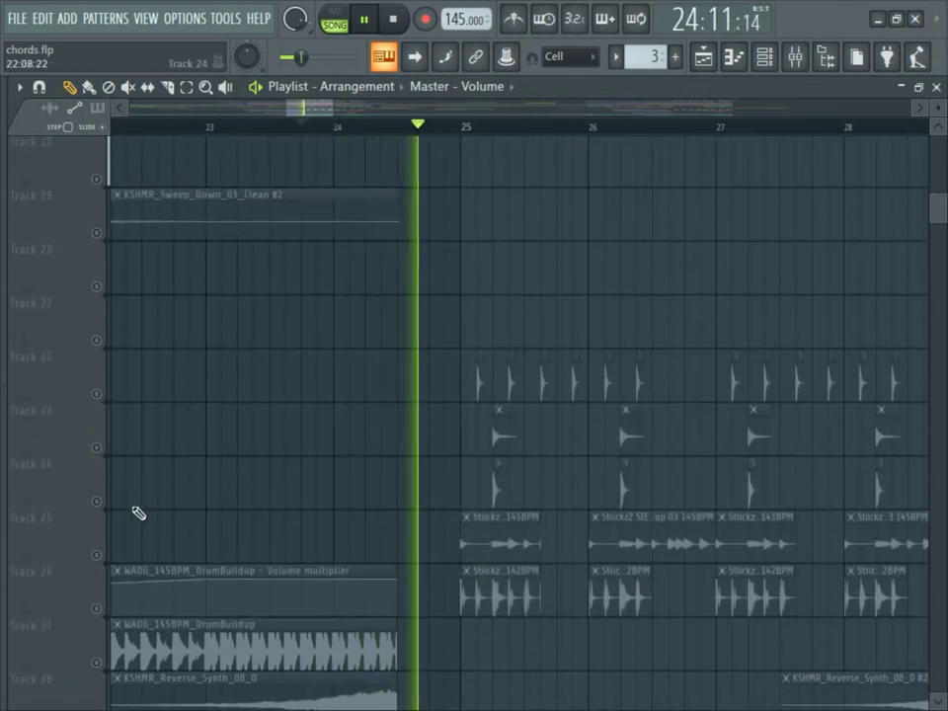
left_click(112, 611)
scroll(163, 430, "up", 5)
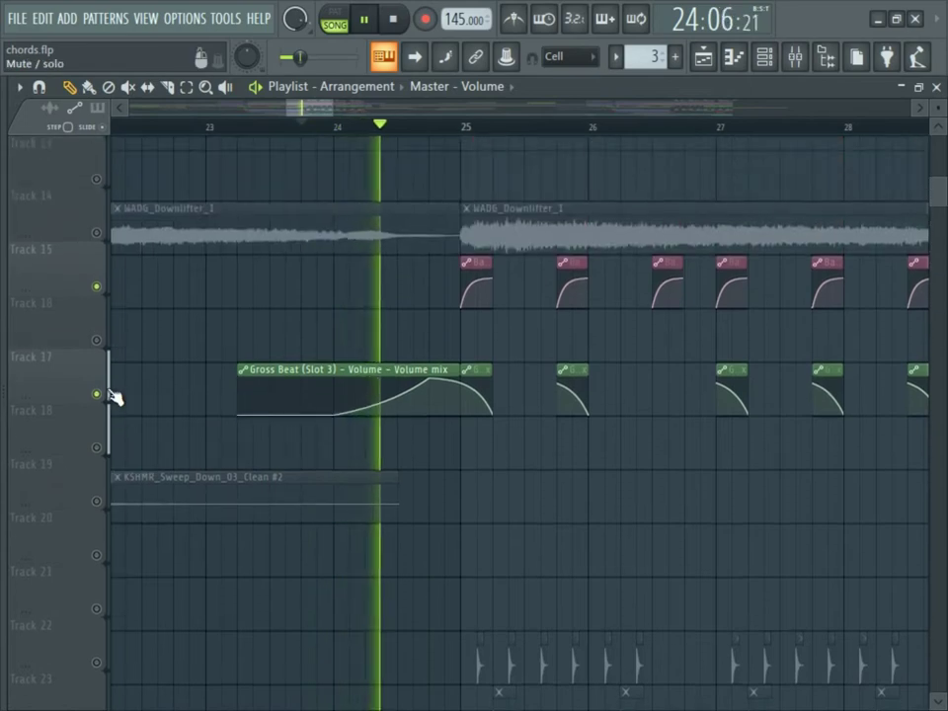
scroll(113, 394, "up", 12)
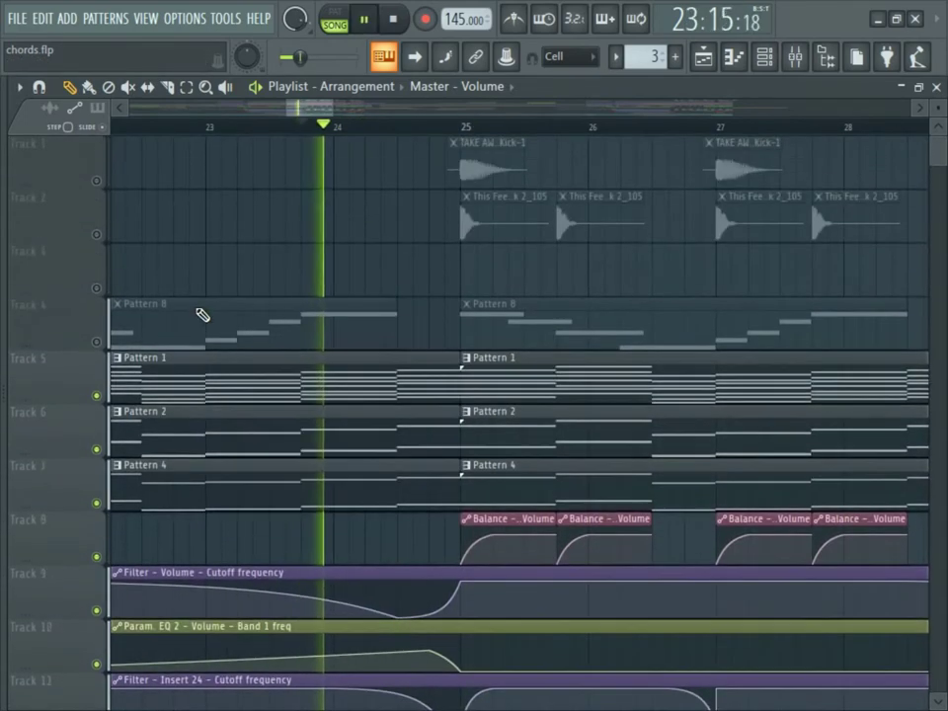
scroll(202, 314, "down", 20)
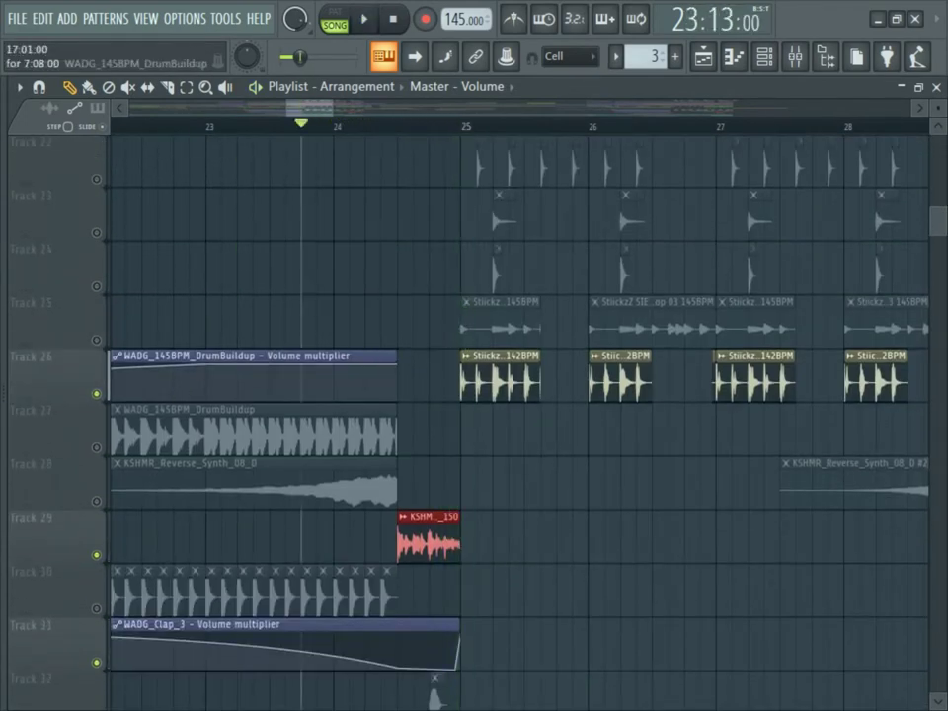
Step: Solo playlist Track 29 to hear its sample from 23:13, and restore all tracks in a wider arrangement view
key("space")
left_click(109, 560)
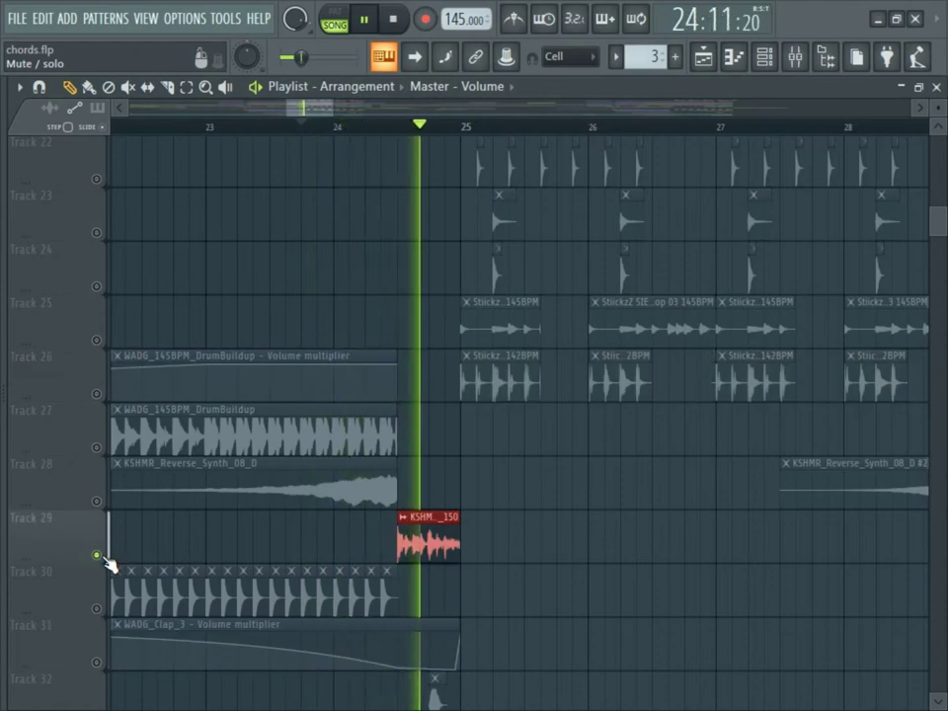
scroll(370, 281, "down", 8, "ctrl")
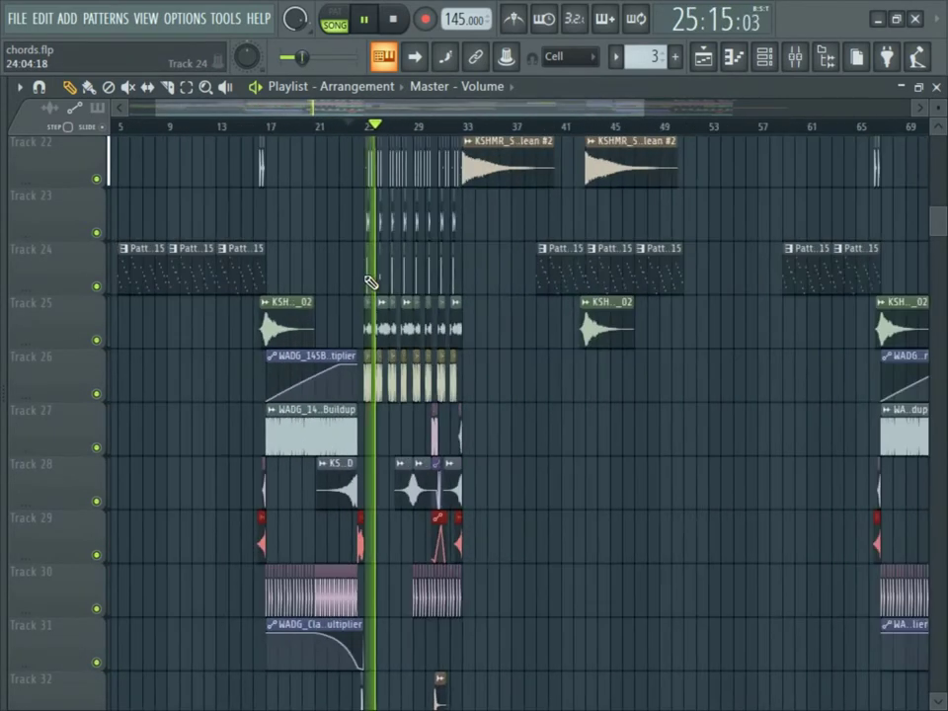
scroll(302, 279, "up", 7)
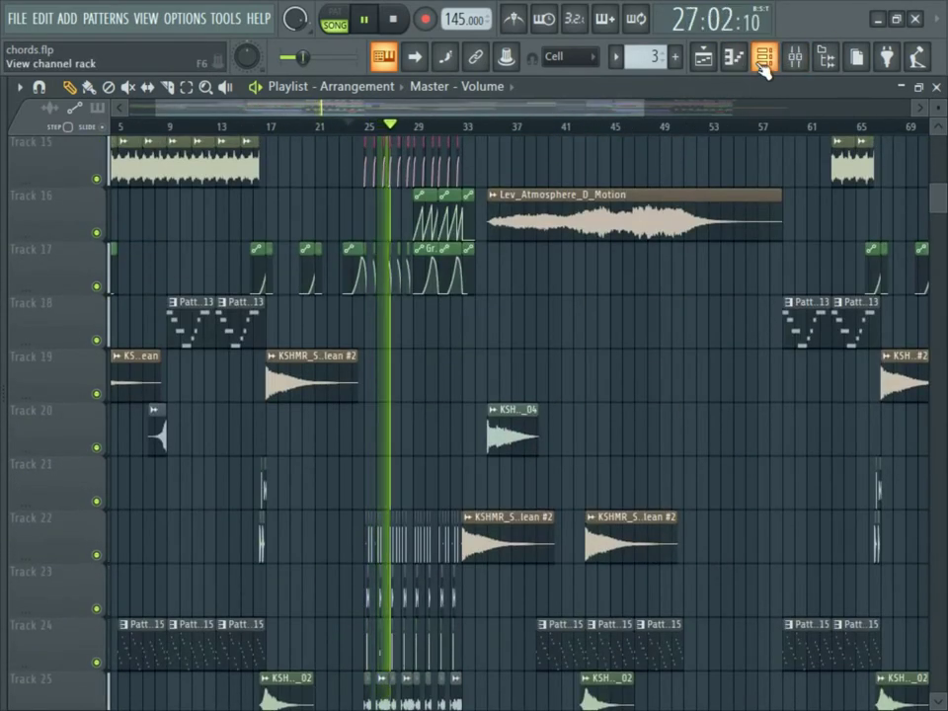
Step: Stop playback and display the channel rack over the piano roll
left_click(765, 62)
left_click(733, 59)
key("space")
left_click(763, 60)
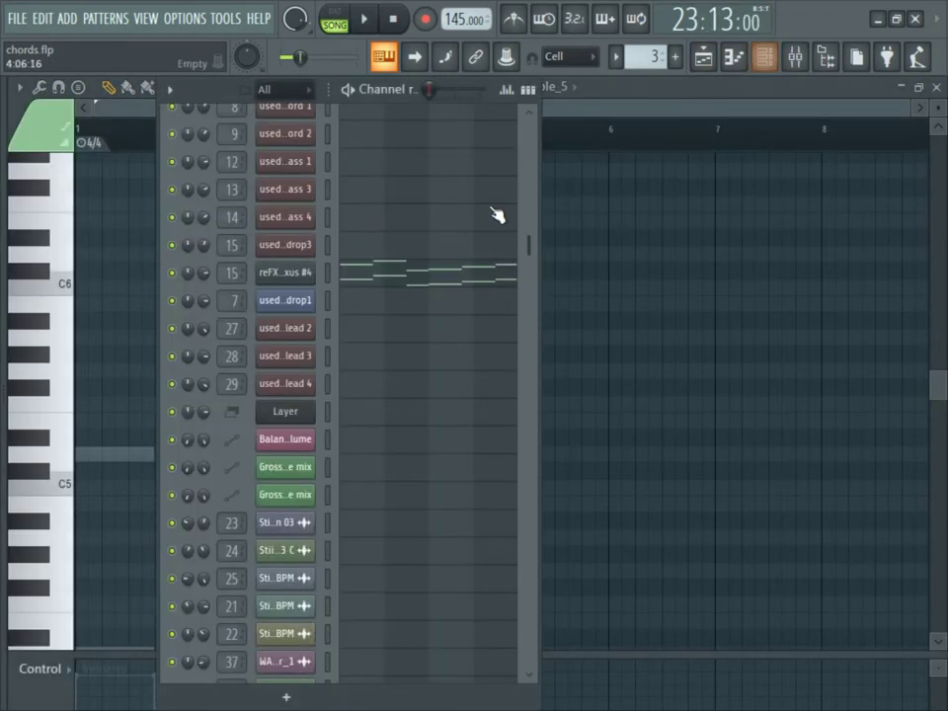
scroll(497, 216, "up", 4)
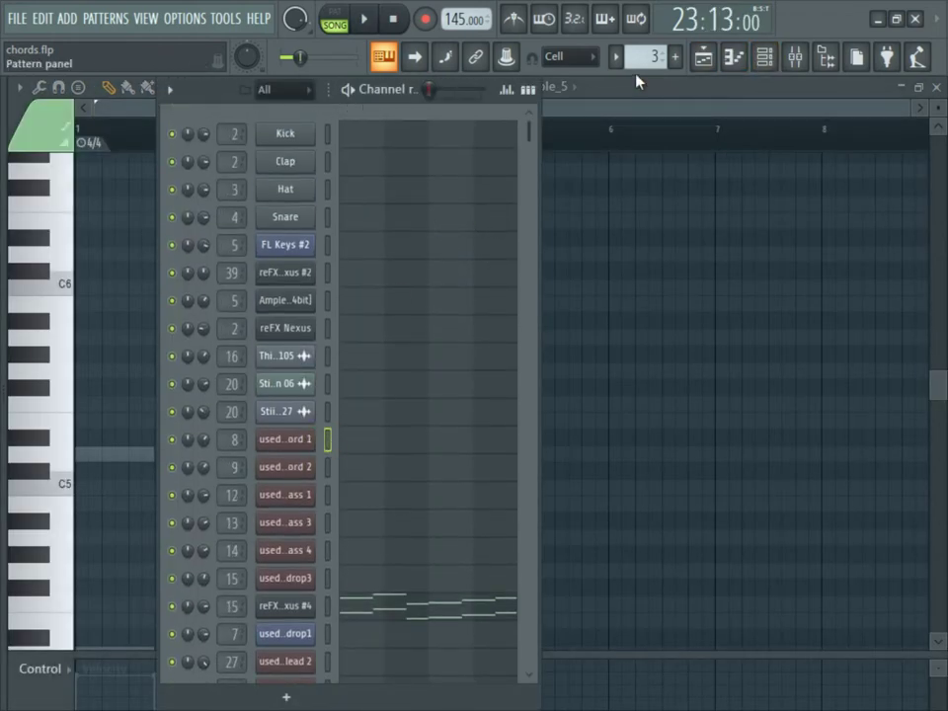
Step: Switch playback to pattern mode, select Pattern 1 and listen to its layered chord channels
scroll(640, 58, "down", 2)
left_click(333, 12)
left_click(364, 18)
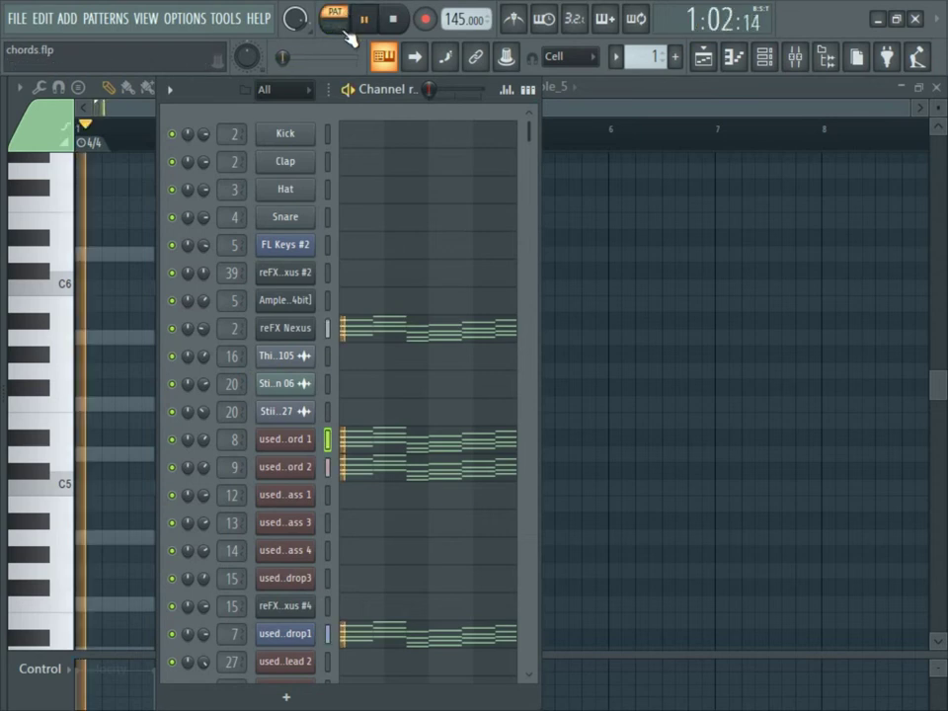
scroll(395, 312, "down", 2)
key("space")
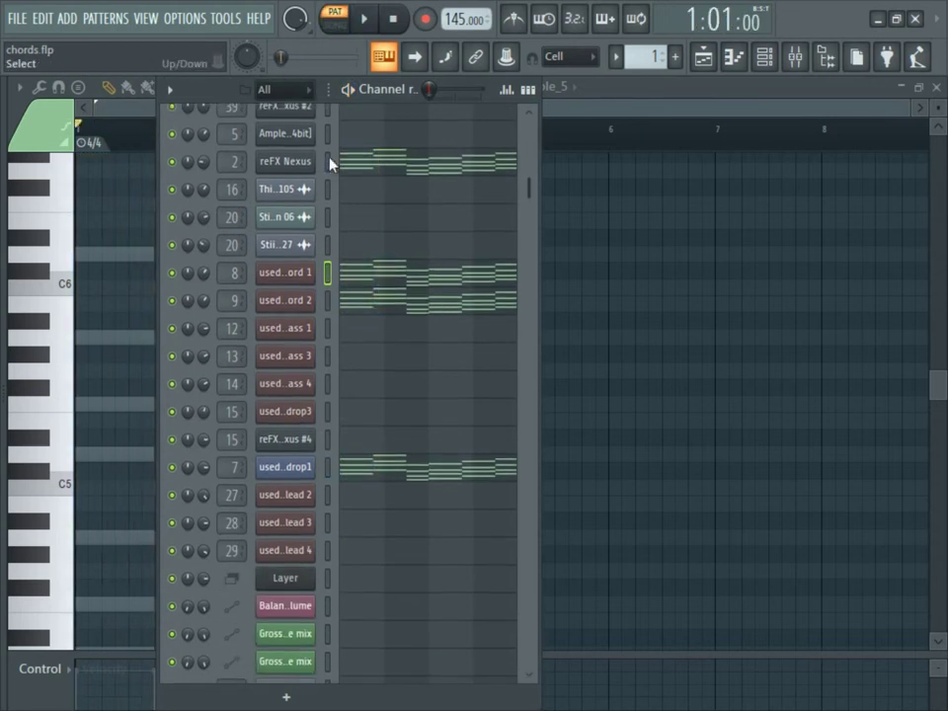
Step: Select Pattern 1's reFX Nexus, drop chord 1 and drop chord 2 channels in turn and examine a Sylenth1 preset
left_click(329, 161)
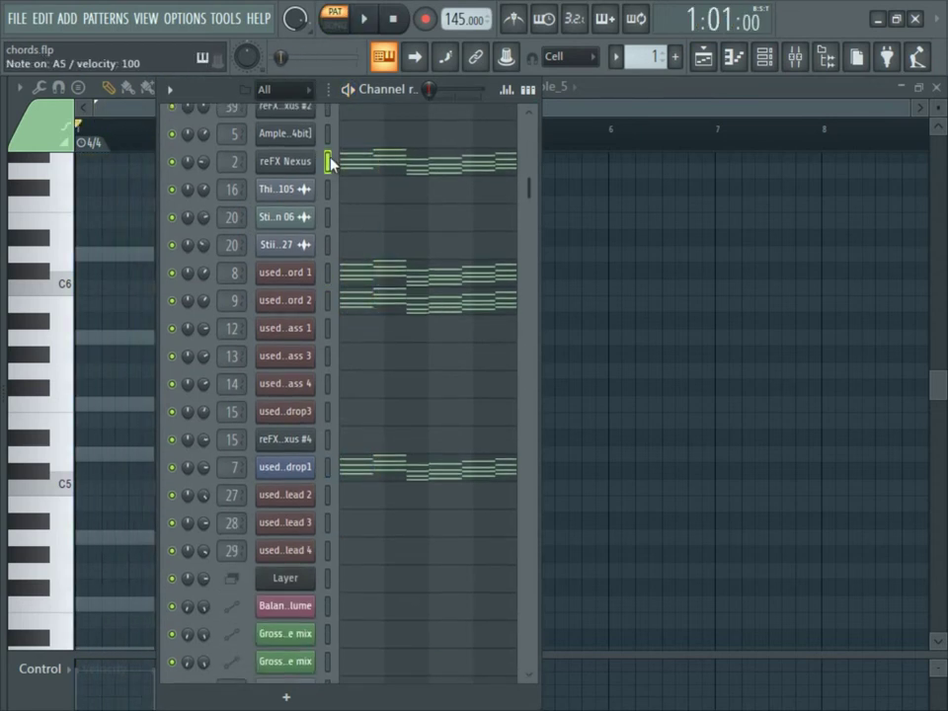
left_click(328, 275)
left_click(387, 326)
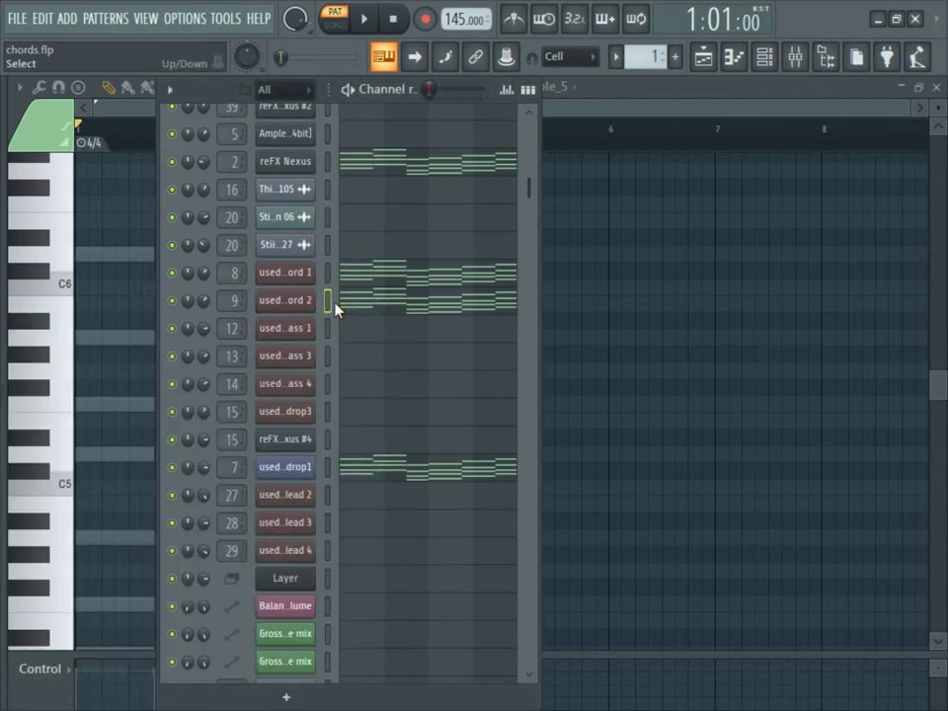
left_click(328, 300)
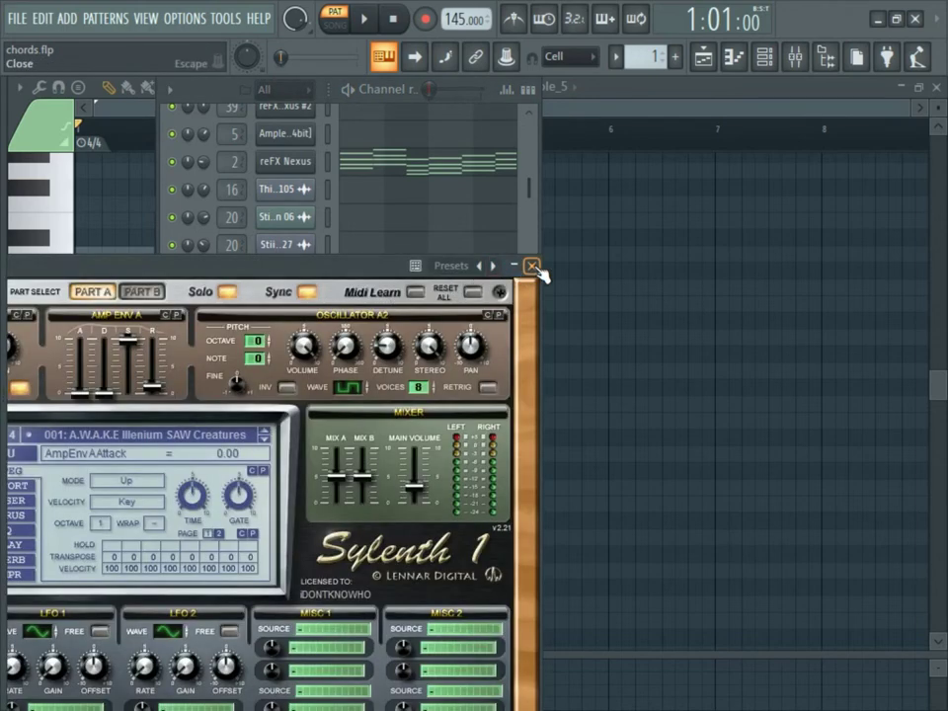
left_click(532, 267)
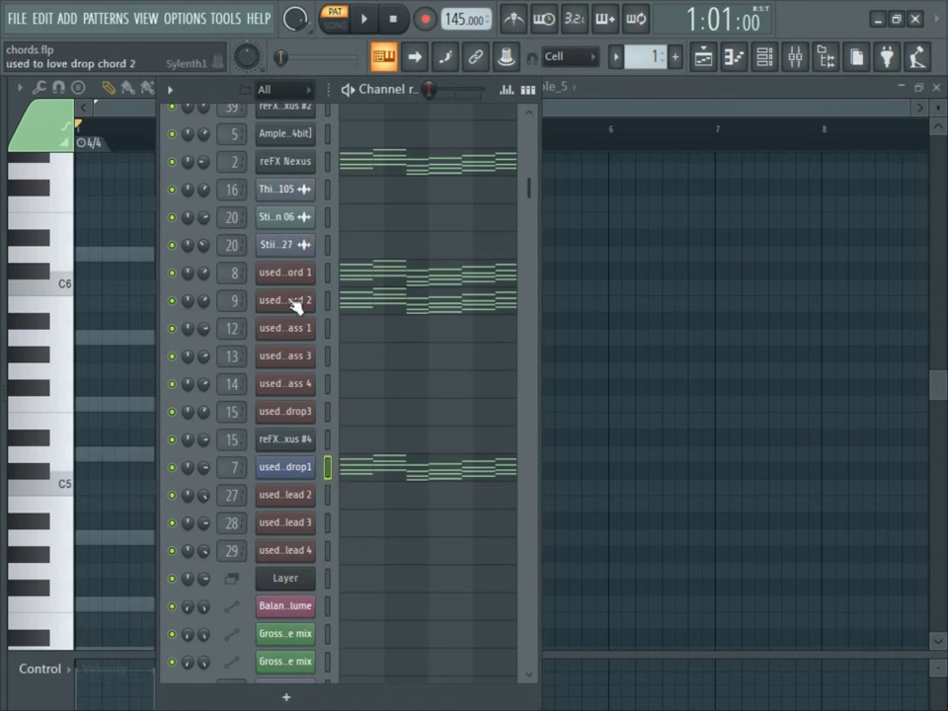
Step: Solo the drop chord 1, drop chord 2 and drop1 channels in turn, playing Pattern 1 from the start
key("space")
right_click(174, 301)
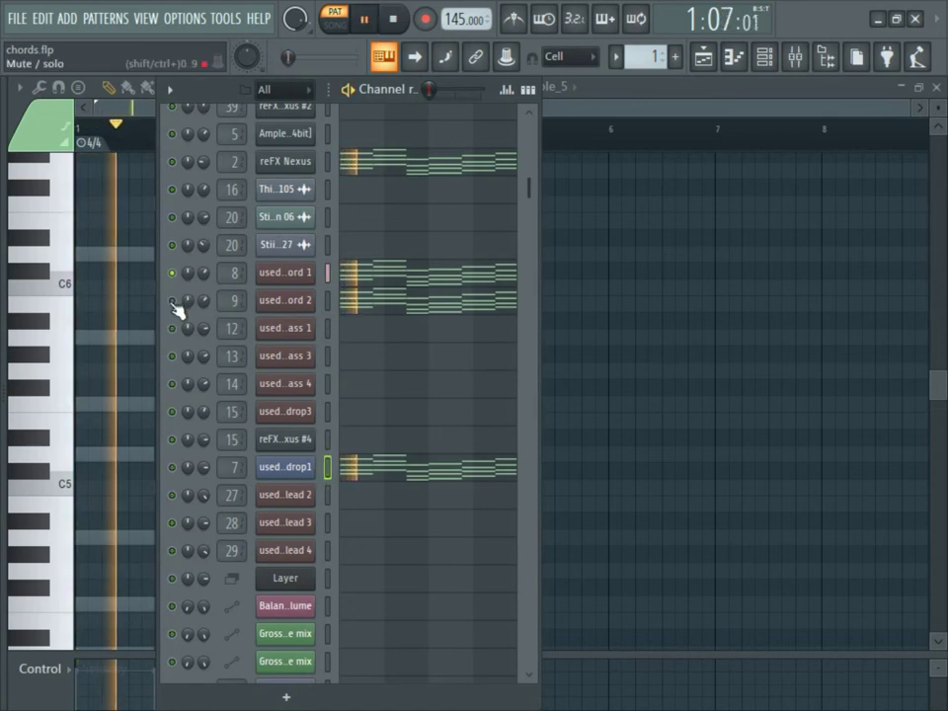
key("space")
key("space")
right_click(174, 468)
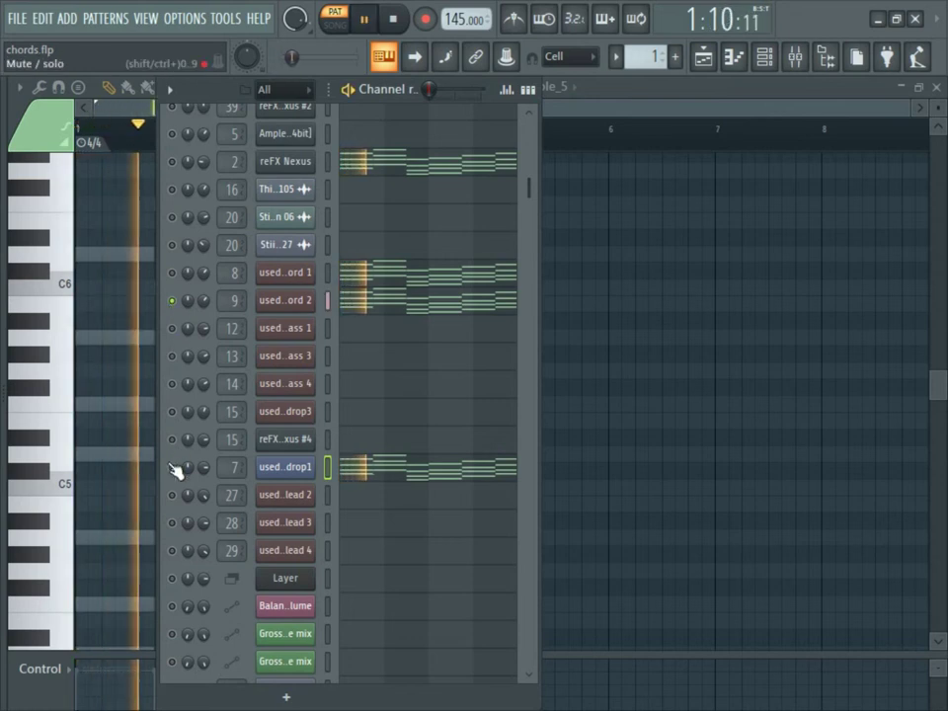
key("space")
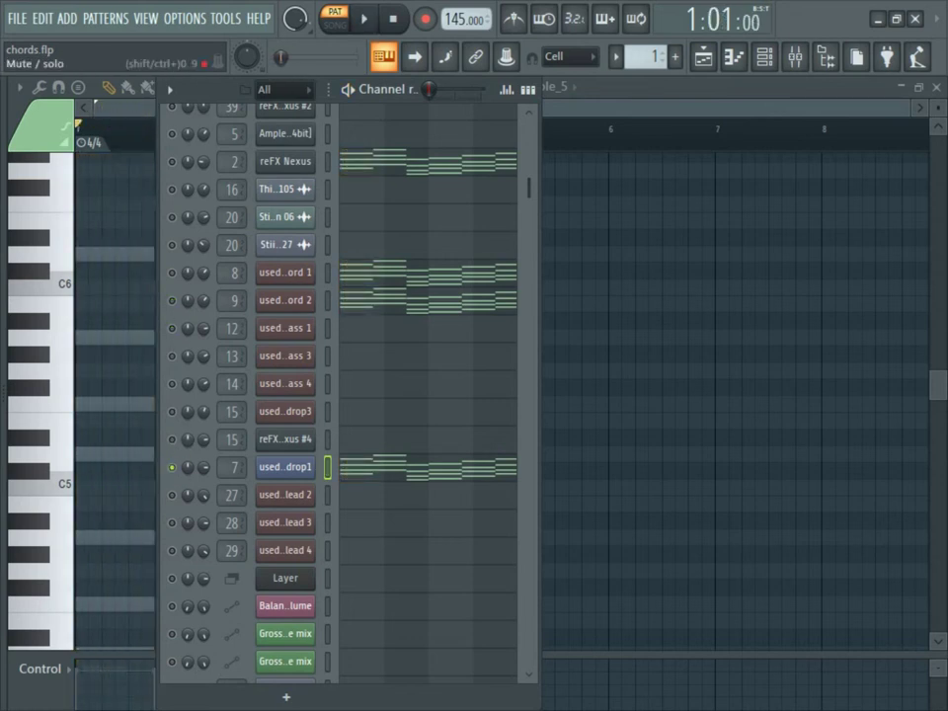
Step: Unmute the drop chord 1 and 2 channels alongside drop1, replay Pattern 1 and check the chord channels' panning
key("space")
left_click(172, 300)
left_click(174, 273)
key("space")
key("space")
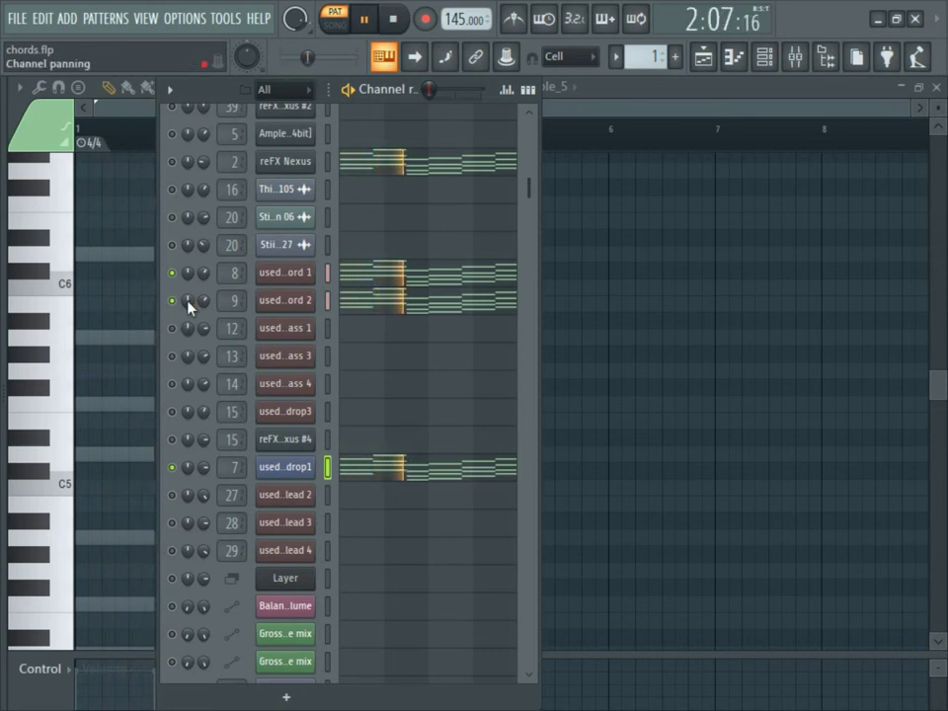
left_click_drag(187, 273, 187, 306)
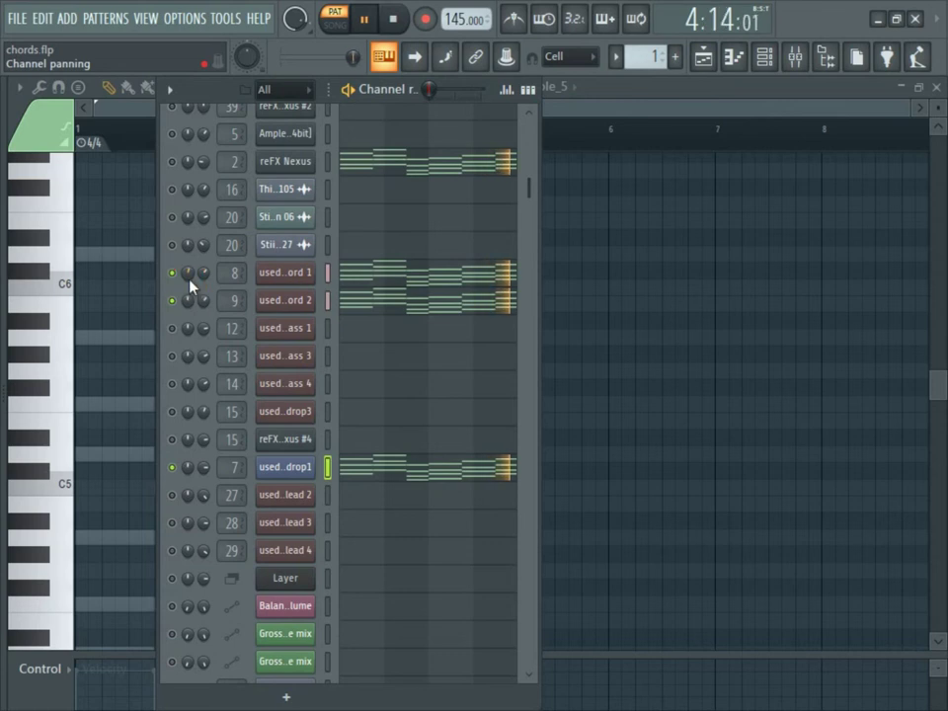
Step: Switch to Pattern 2, turn all muted channels back on and play the pattern from the start
right_click(188, 275)
key("Escape")
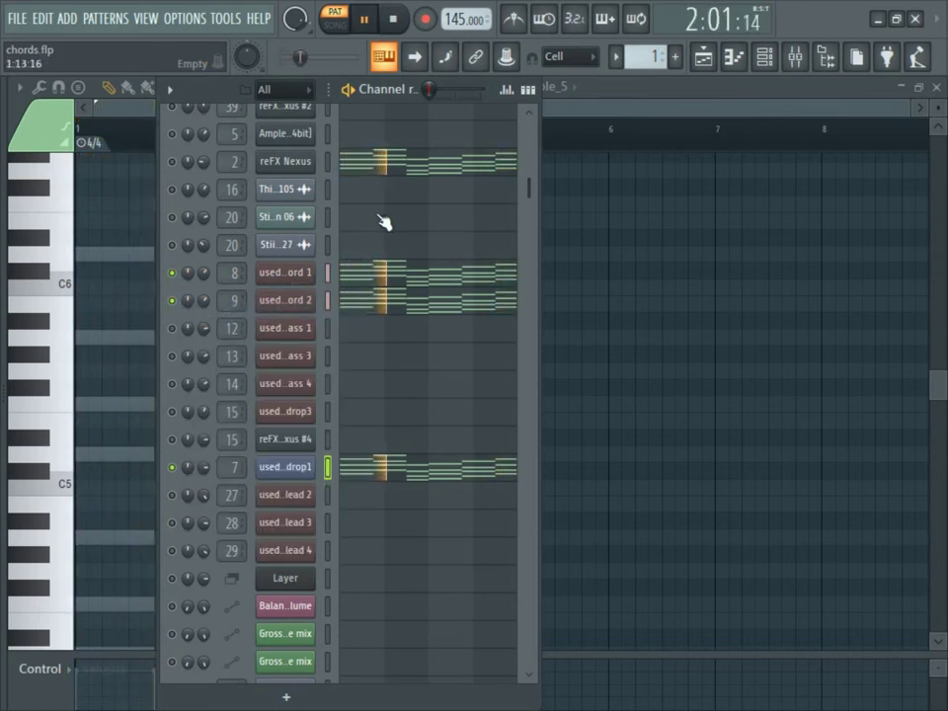
key("space")
scroll(637, 61, "up", 1)
key("space")
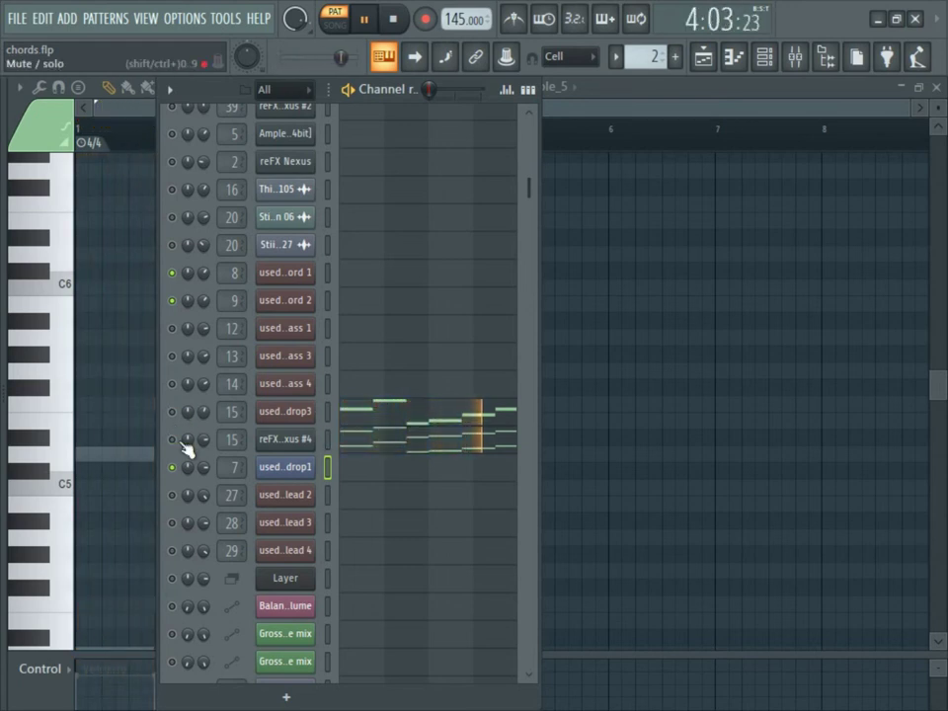
key("space")
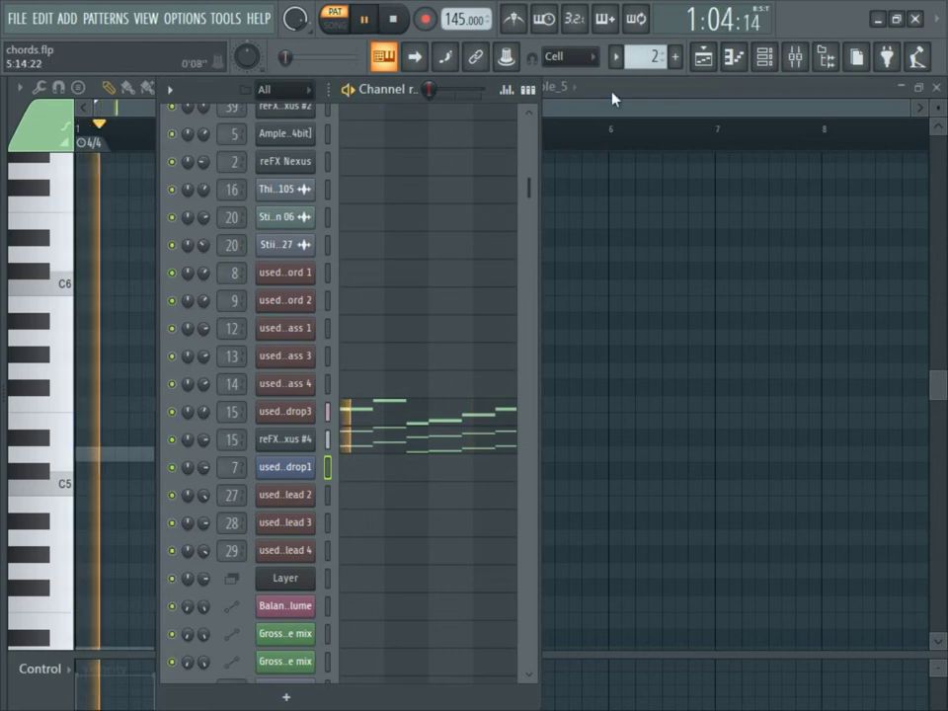
Step: Select Pattern 3 and Pattern 4 in turn and play each from the start
key("space")
scroll(647, 56, "up", 1)
key("space")
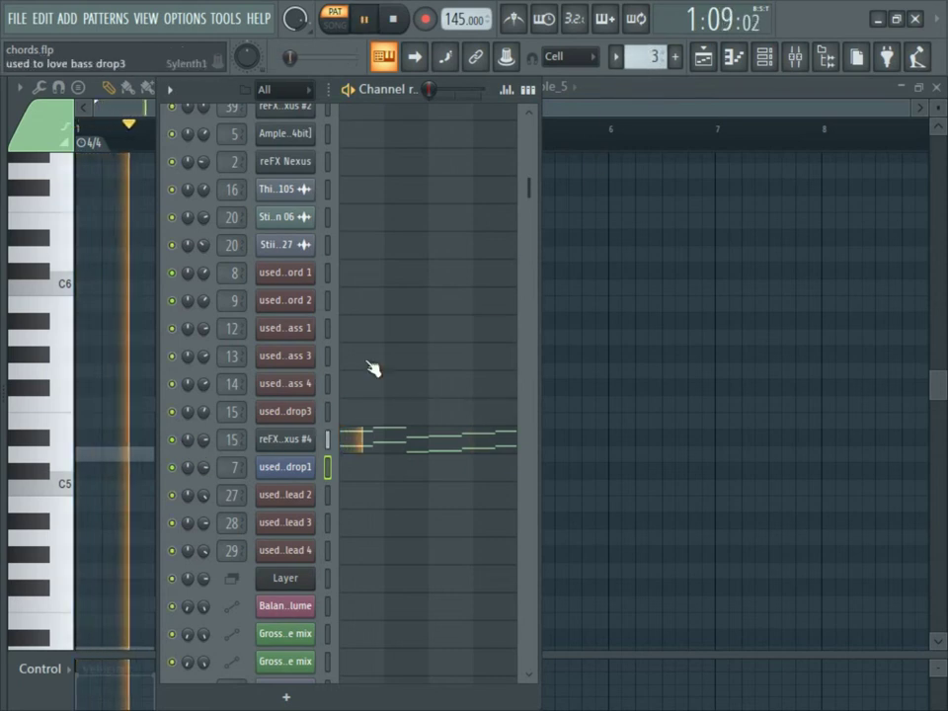
key("space")
scroll(663, 59, "up", 1)
key("space")
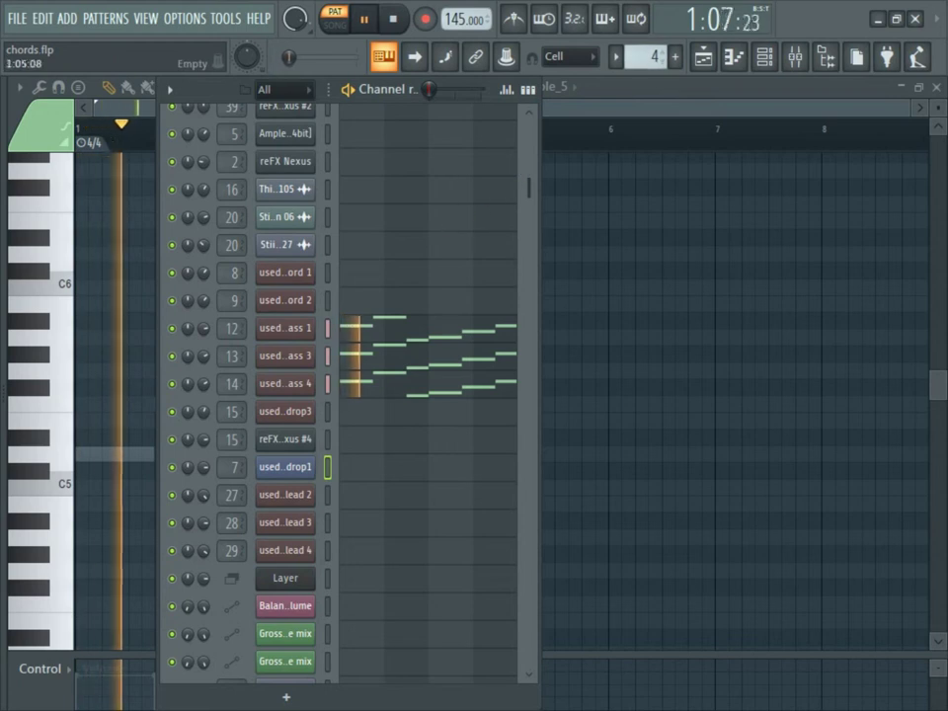
Step: Solo Pattern 4's bass 1, bass 3 and bass 4 channels in turn while replaying the pattern
right_click(177, 332)
right_click(184, 358)
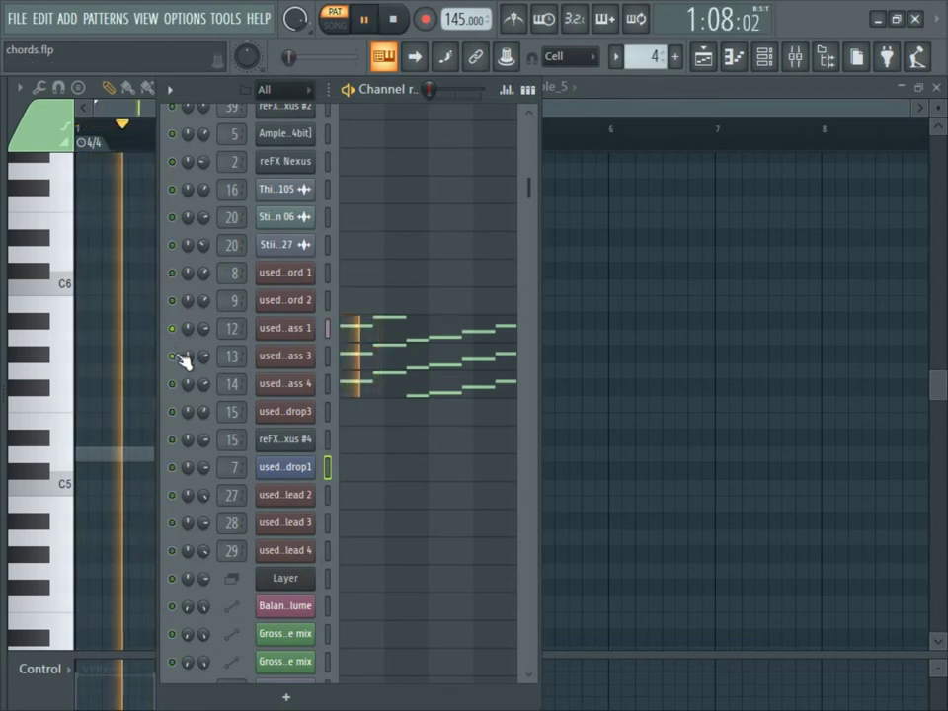
key("space")
right_click(182, 385)
key("space")
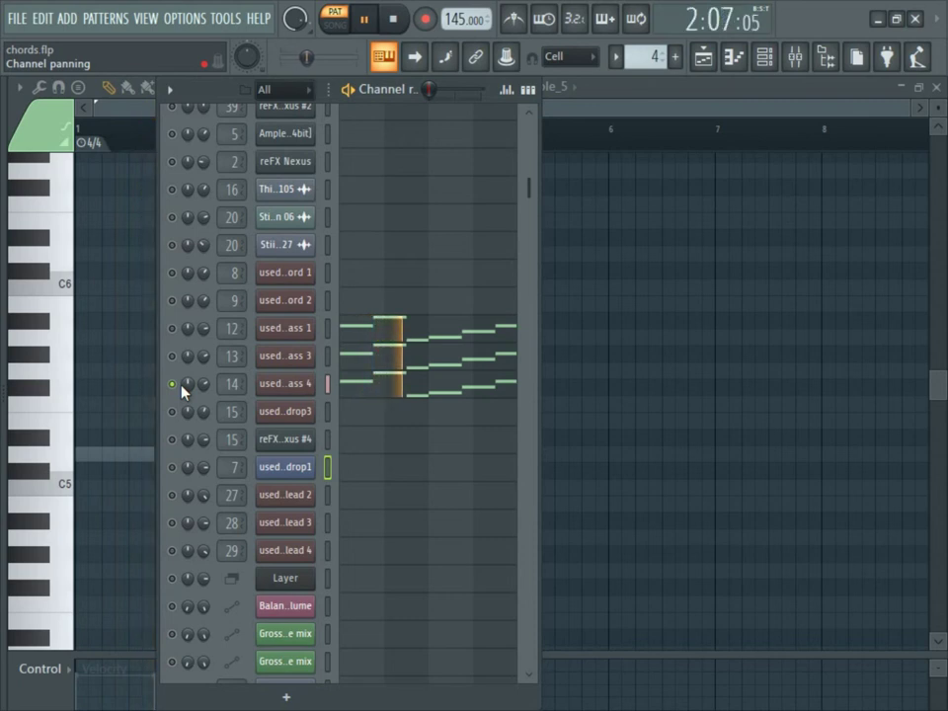
Step: Enable the bass 1 and bass 3 channels alongside bass 4 and replay Pattern 4 with all three layers
key("space")
key("space")
right_click(180, 330)
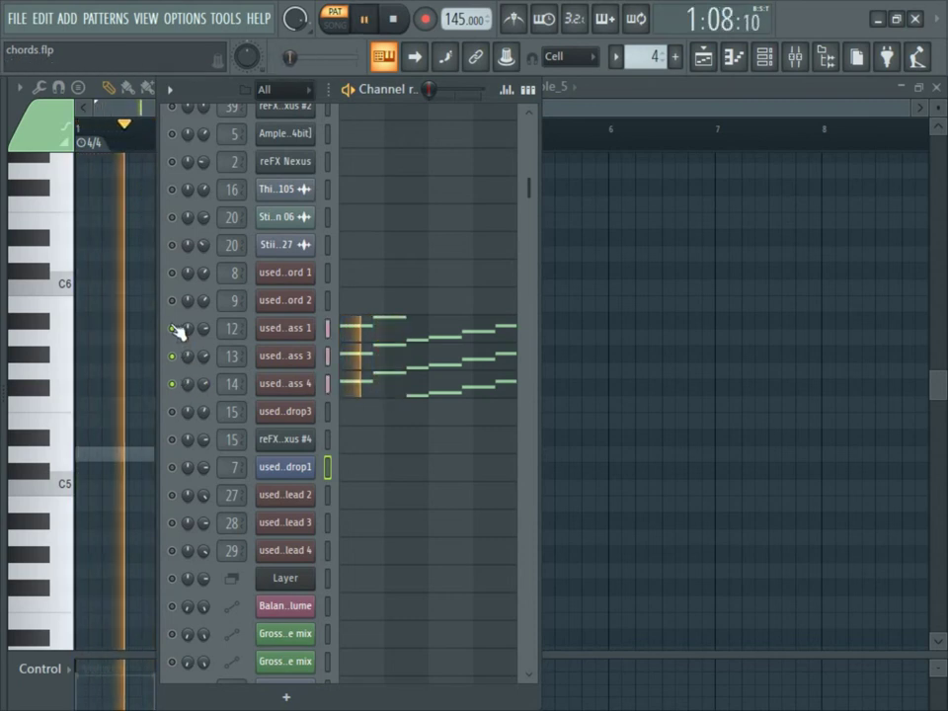
key("space")
key("space")
key("space")
Step: Advance past Pattern 5 and play Pattern 6's FL Keys #2 part and Pattern 7's Ample channel part
key("KP_Add")
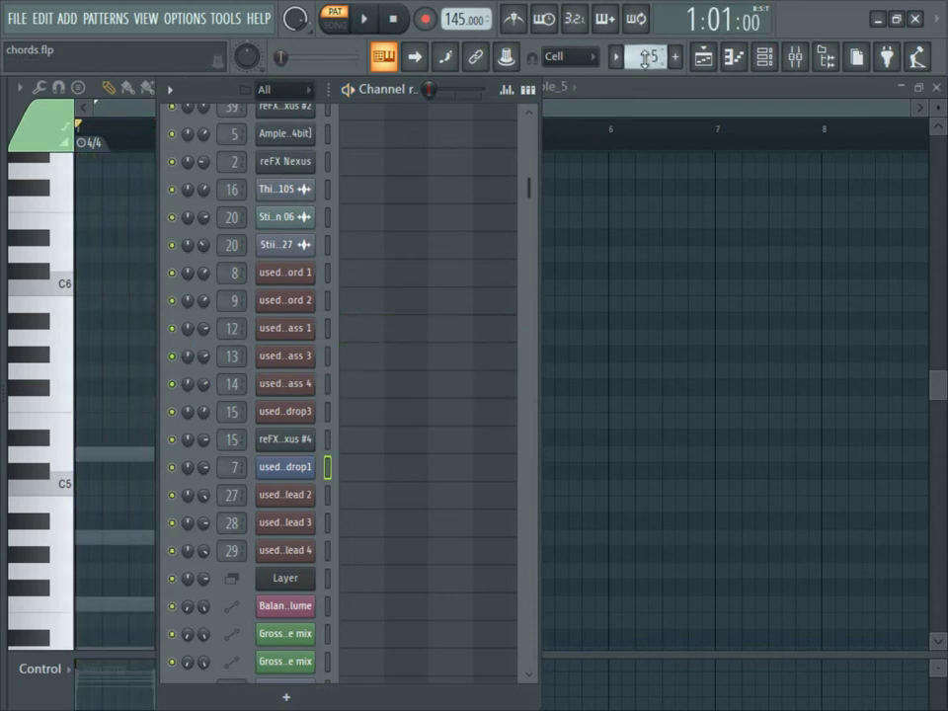
key("KP_Add")
scroll(378, 257, "up", 3)
key("space")
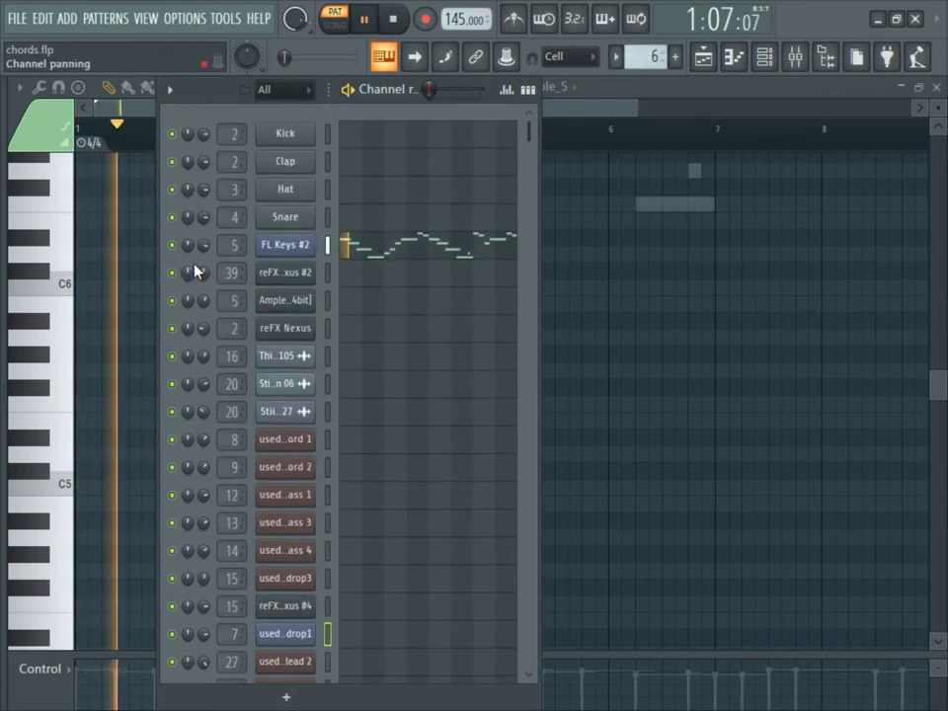
key("space")
key("KP_Add")
key("space")
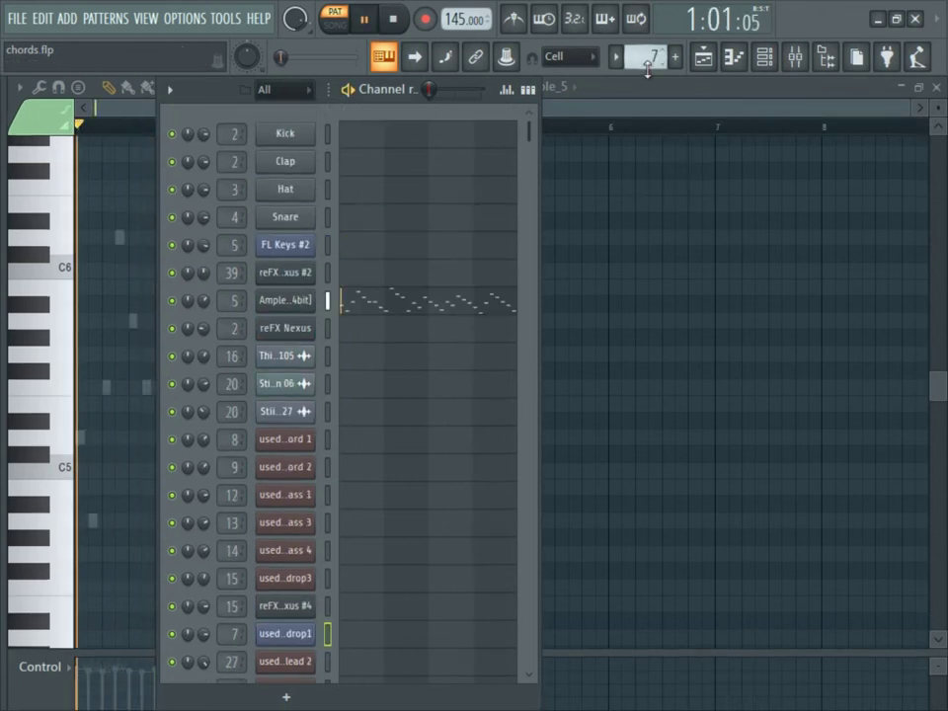
key("space")
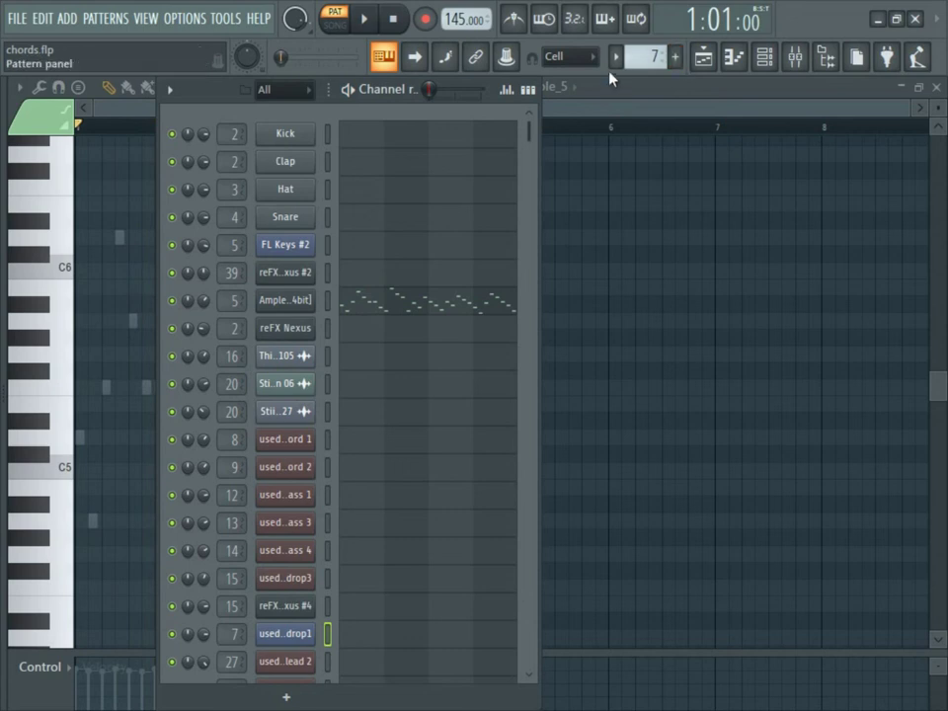
Step: Switch to Pattern 9, play it and locate its Layer channel and the lead channels above it
key("KP_Add")
key("KP_Add")
scroll(503, 194, "down", 1)
key("space")
scroll(506, 195, "down", 17)
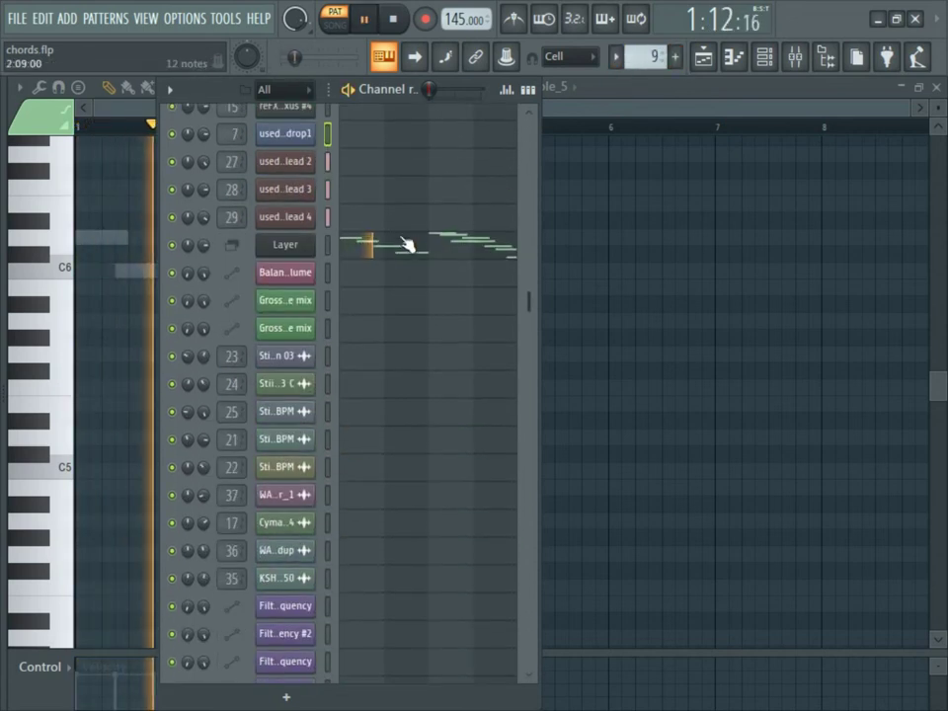
key("space")
scroll(393, 289, "up", 3)
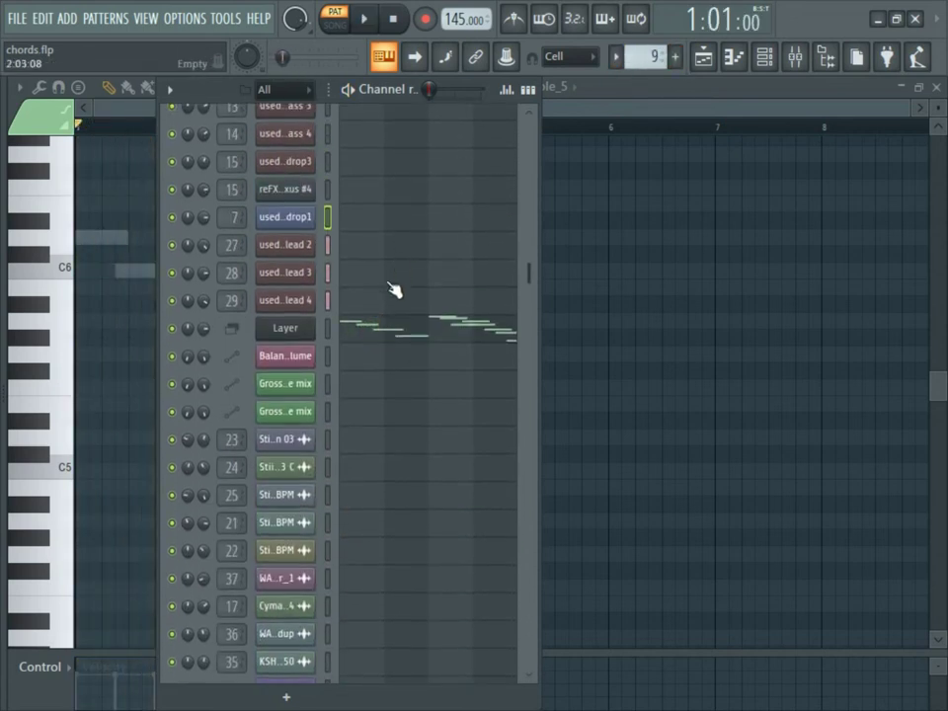
Step: Play Pattern 9 while muting the lead 2 and lead 3 channels, and solo lead 4
left_click(328, 300)
left_click(327, 245)
key("space")
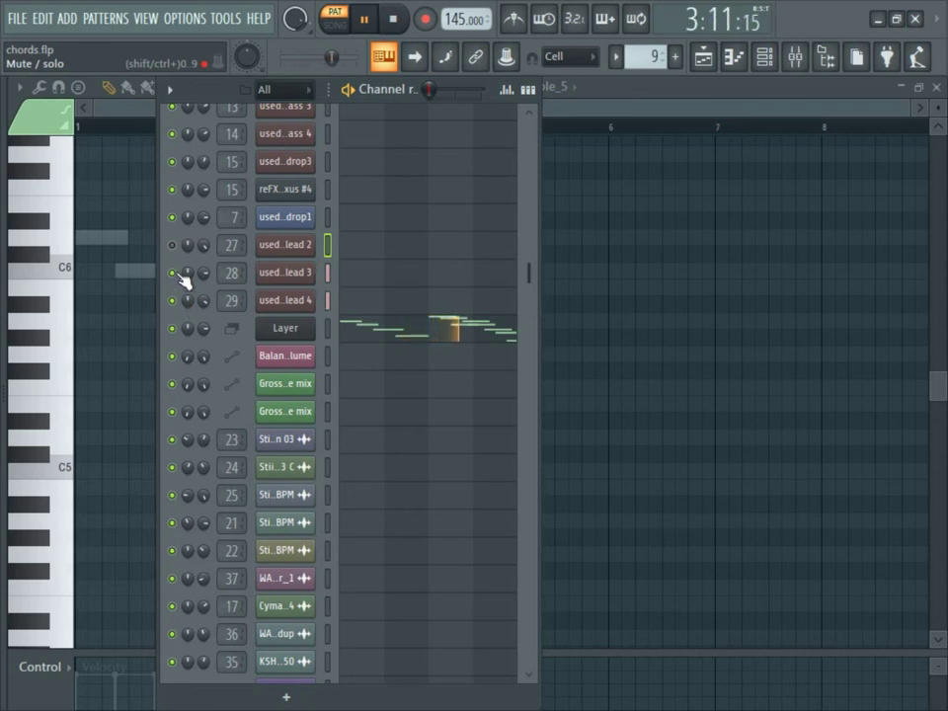
left_click(173, 273)
key("space")
key("space")
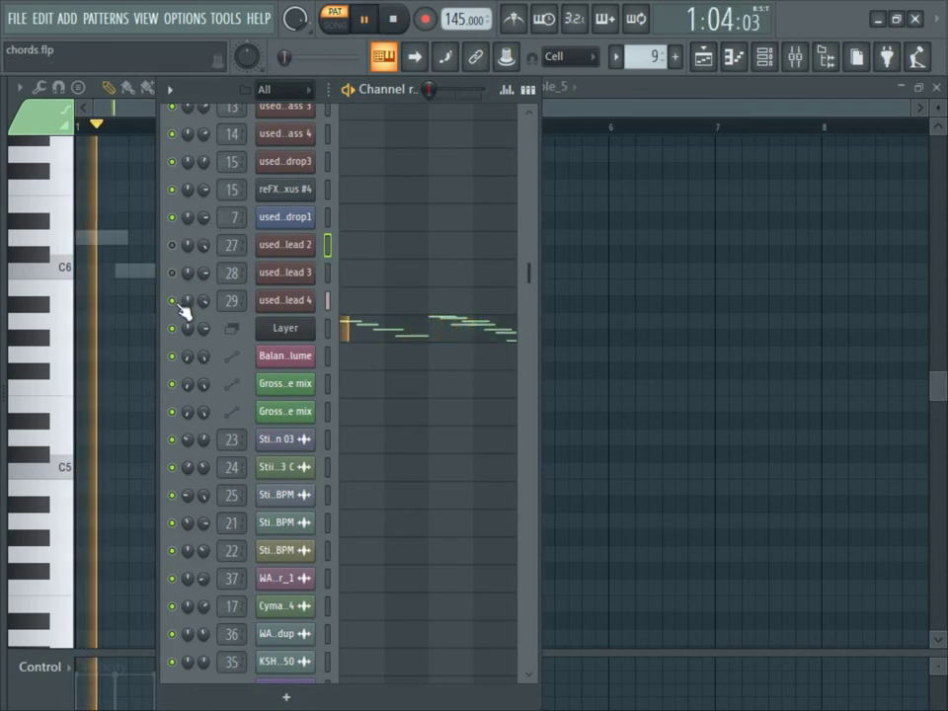
key("space")
left_click(172, 306)
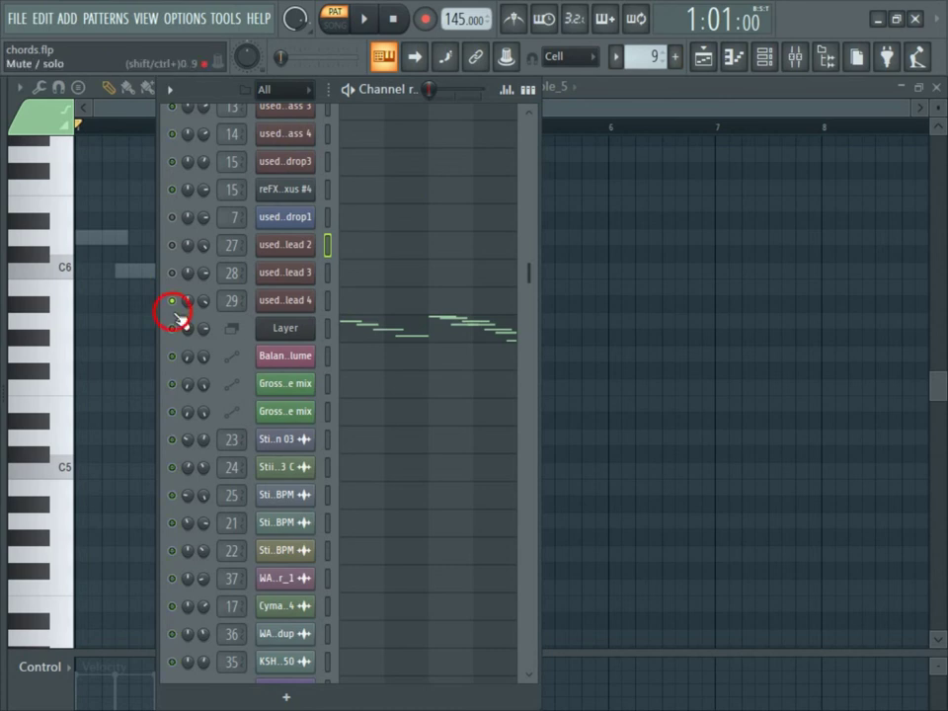
Step: Switch to Pattern 10, play it with all channels on and look through the channel list for its notes
scroll(646, 56, "up", 1)
key("space")
scroll(355, 213, "up", 5)
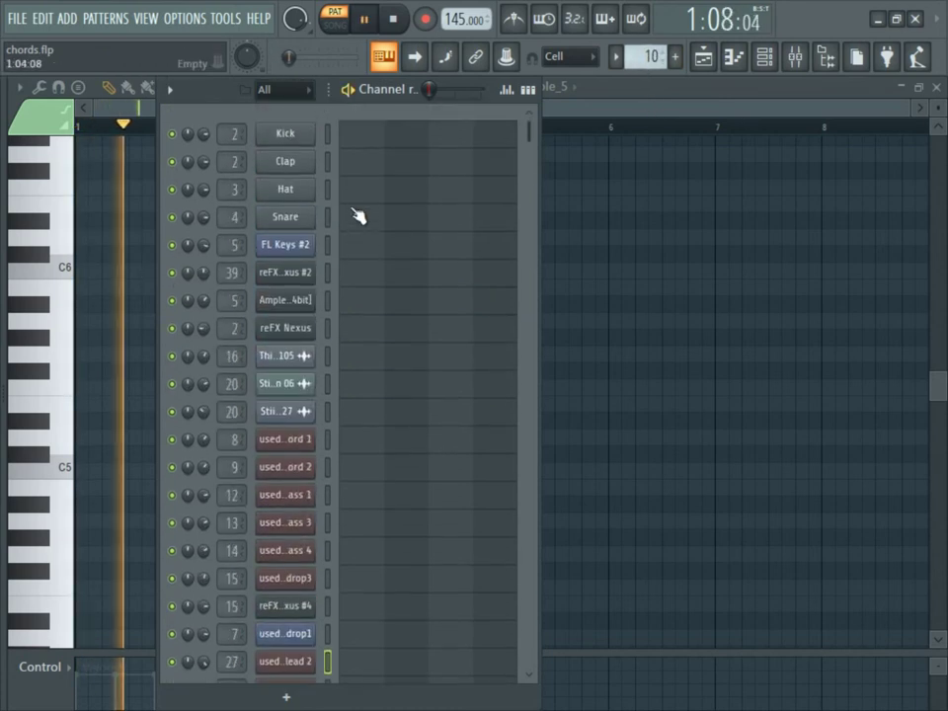
scroll(360, 215, "down", 4)
scroll(363, 215, "down", 3)
Step: Play Pattern 11, stop it and select its string section and Strings Solo channels
scroll(651, 57, "up", 1)
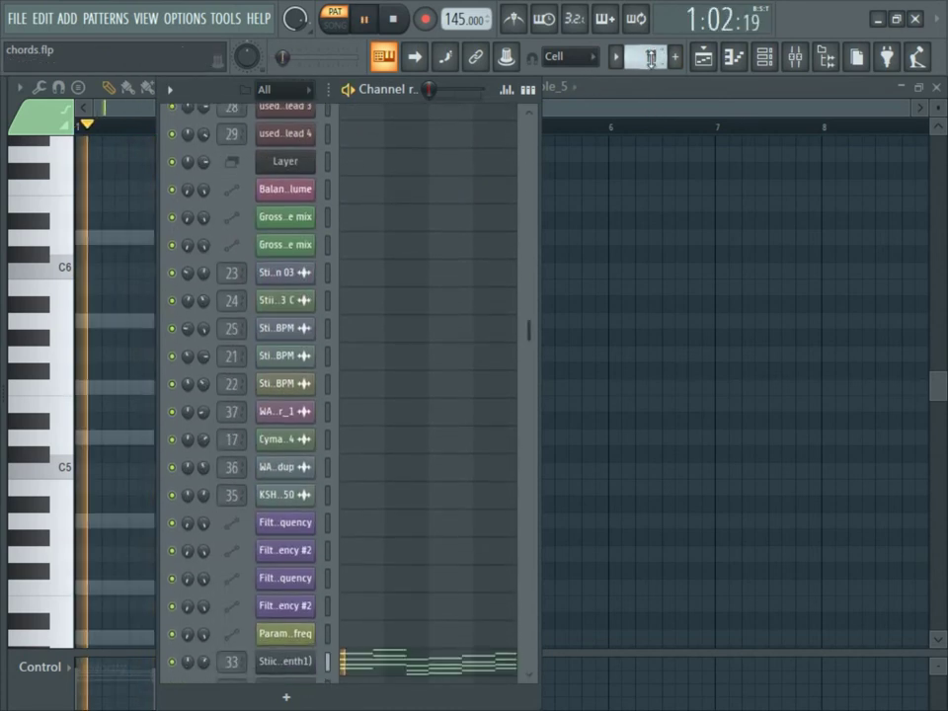
scroll(508, 194, "down", 5)
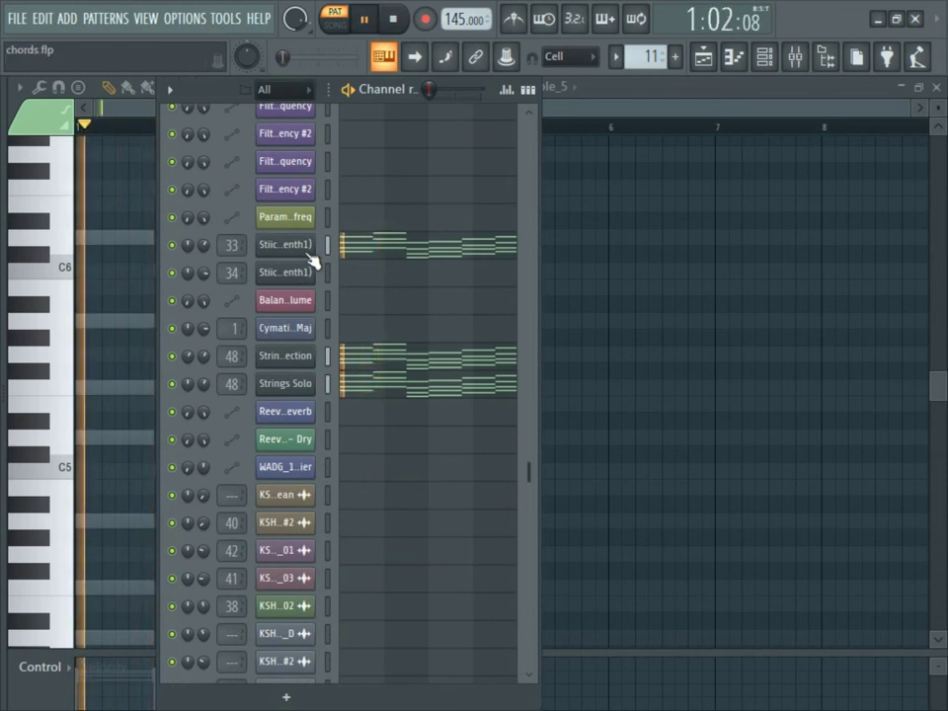
key("space")
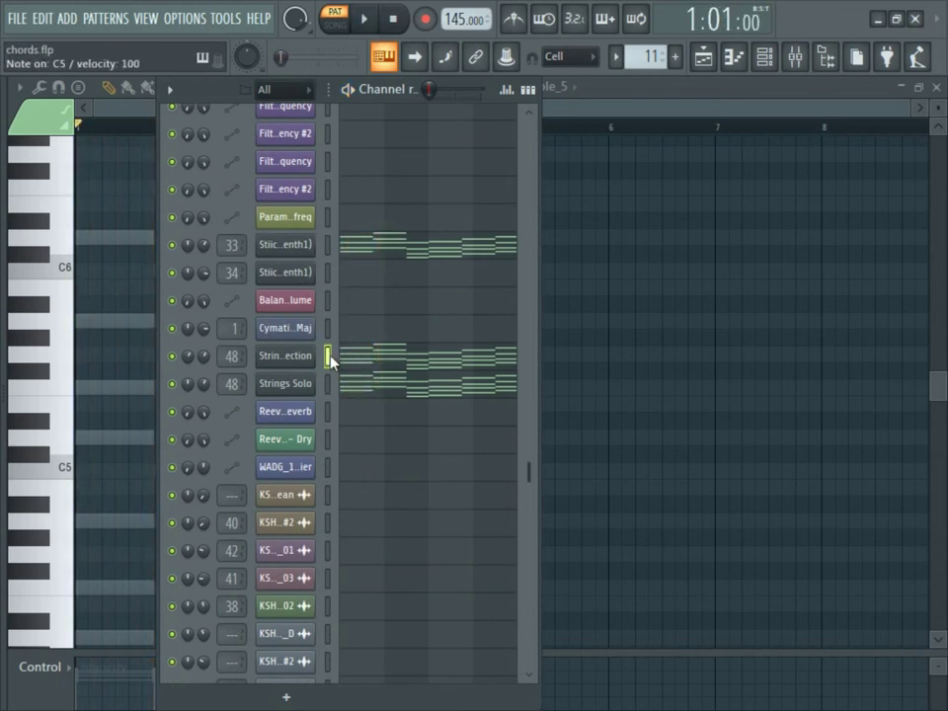
left_click(329, 382)
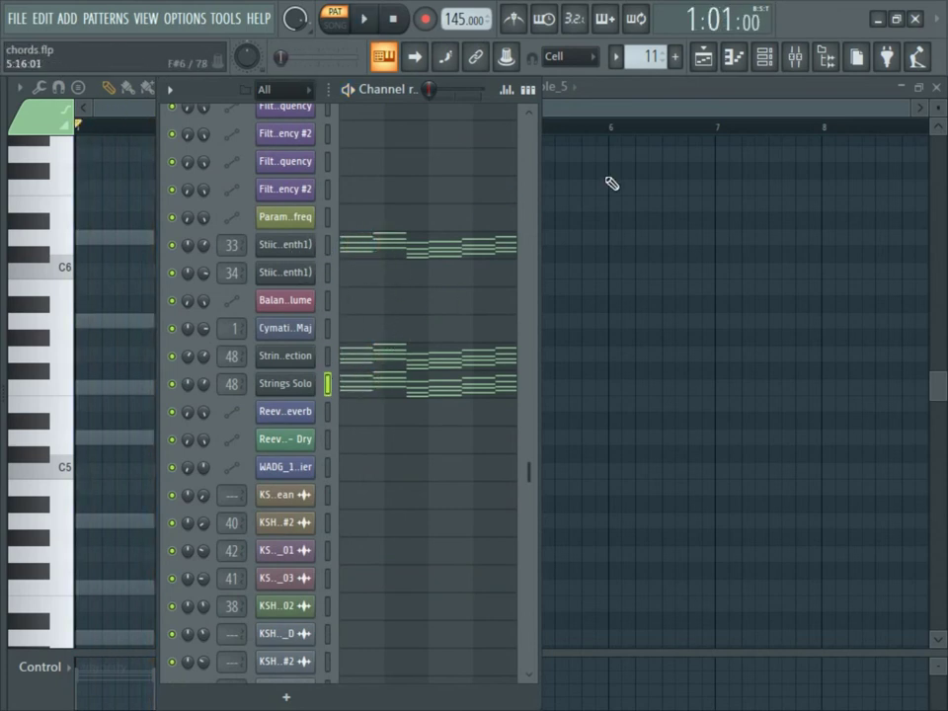
Step: Check Pattern 12's chords, select Pattern 13's Sylenth1 channel routed to mixer track 34 and play that pattern
scroll(647, 77, "up", 1)
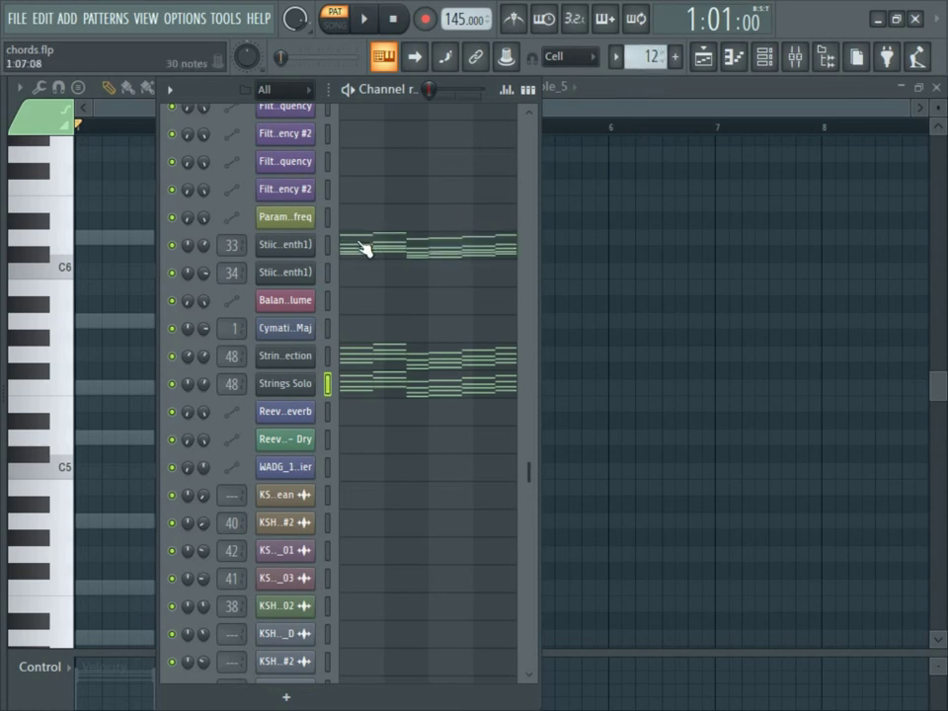
scroll(648, 58, "up", 1)
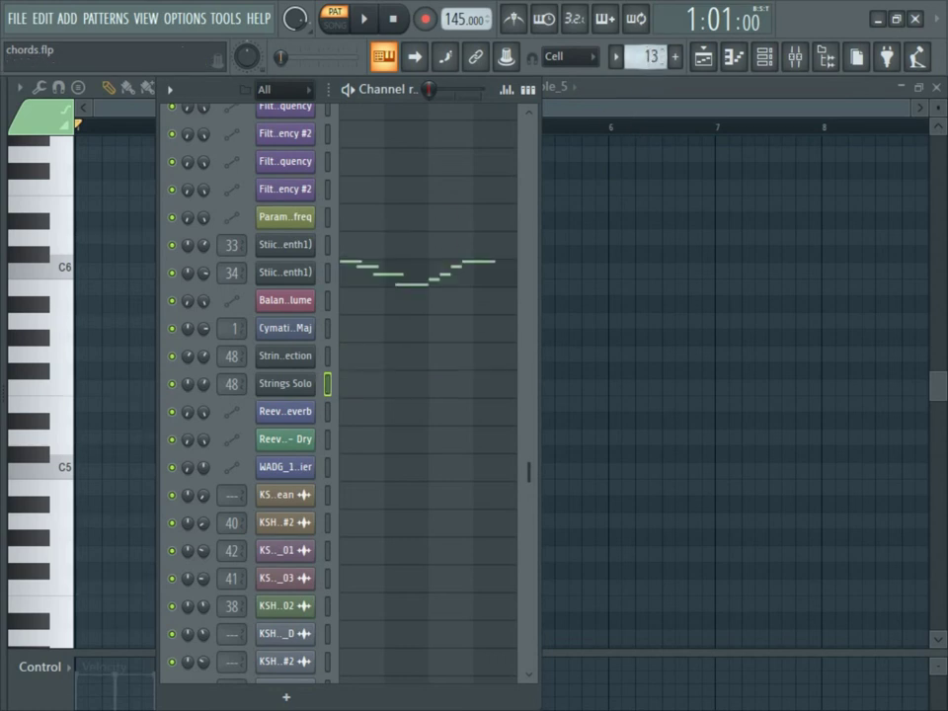
left_click(328, 275)
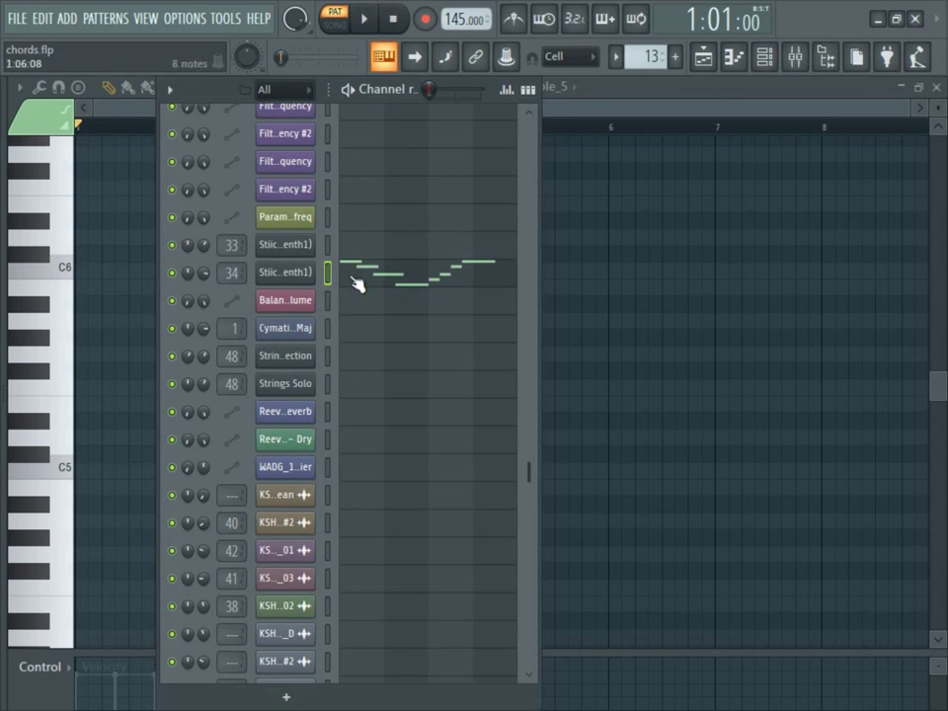
key("space")
scroll(492, 190, "up", 3)
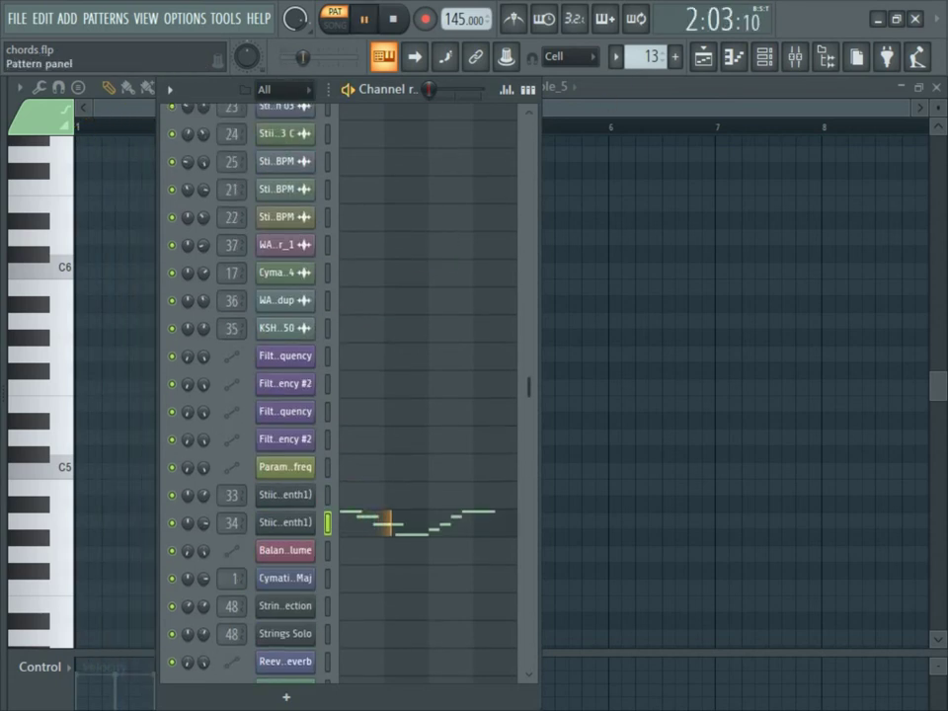
key("space")
Step: Select the Cymatics channel in Pattern 14 and play Pattern 15's reFX Nexus #2 part
scroll(647, 56, "up", 1)
left_click(327, 578)
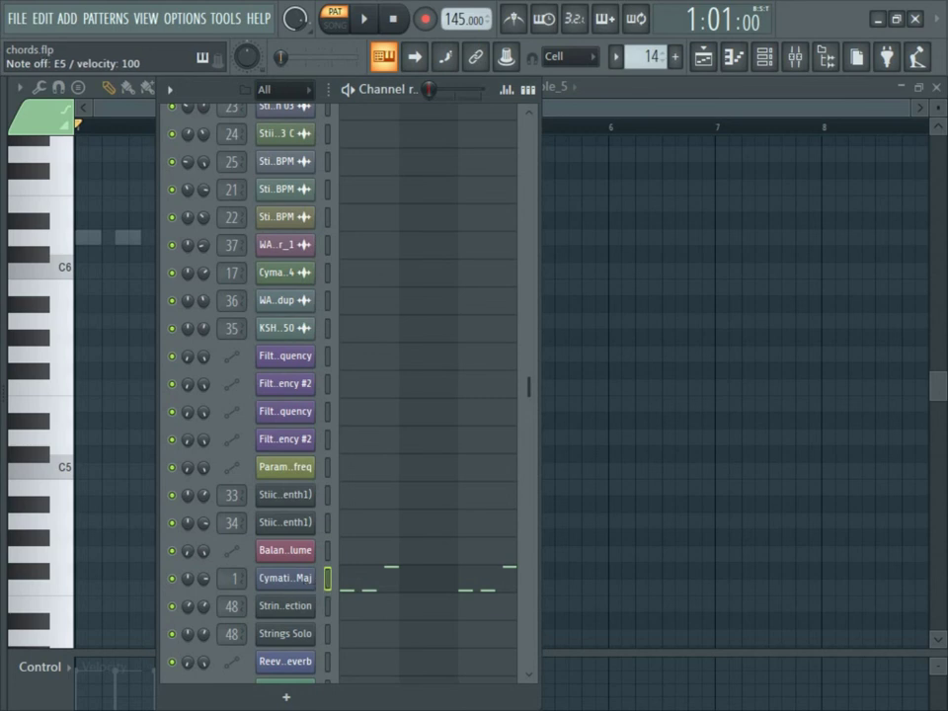
scroll(647, 55, "up", 1)
scroll(442, 331, "up", 10)
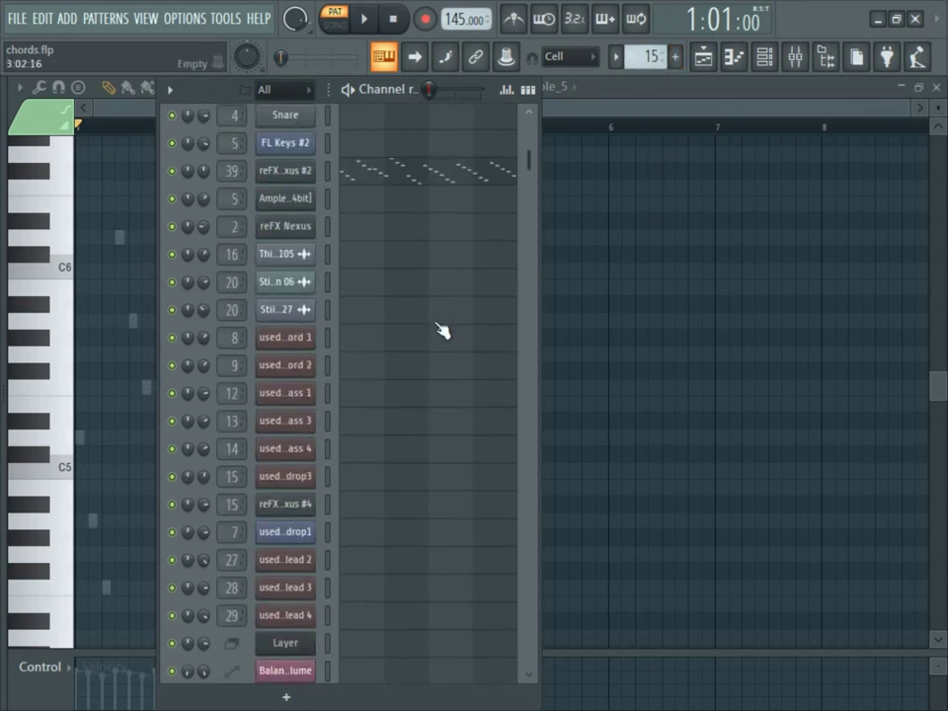
scroll(441, 331, "up", 4)
key("space")
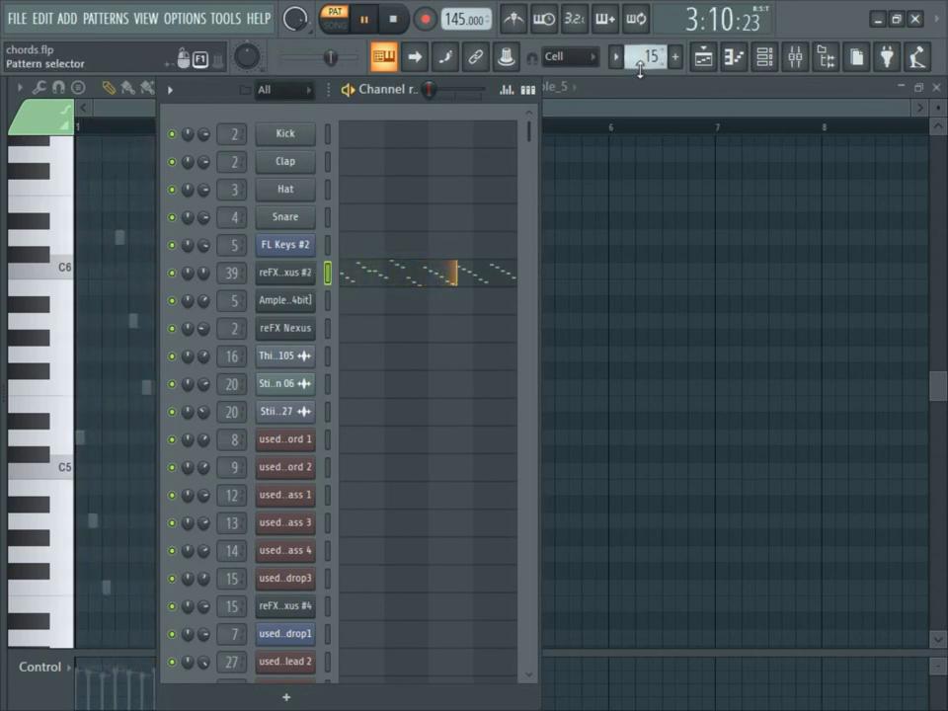
Step: Play Pattern 16 and locate its reFX Nexus #3 chord channel near the end of the channel list
scroll(639, 67, "up", 1)
scroll(419, 271, "down", 15)
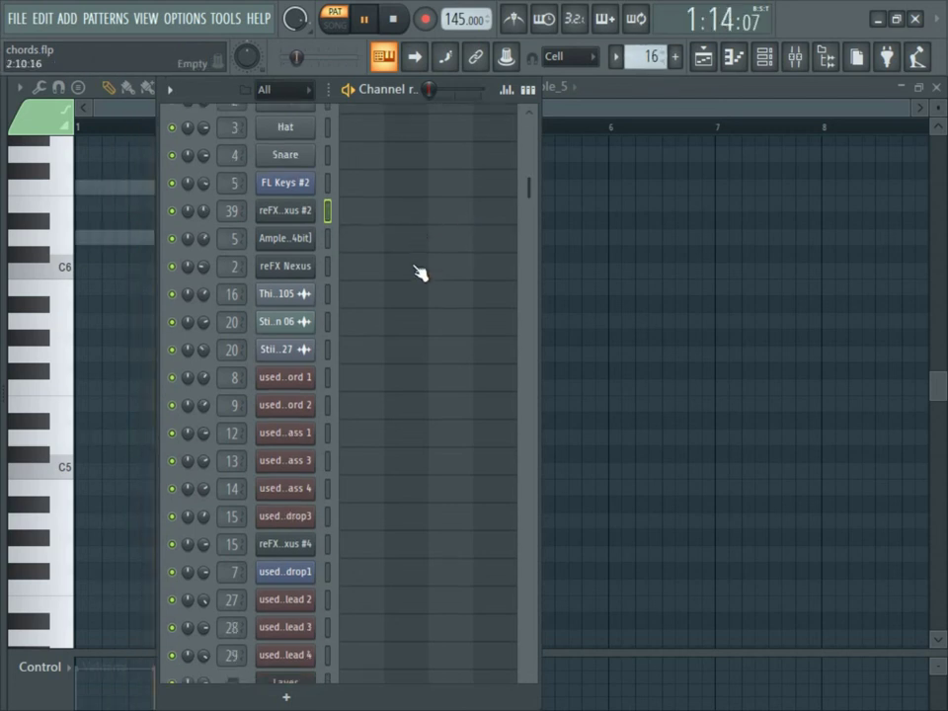
scroll(357, 589, "down", 2)
key("space")
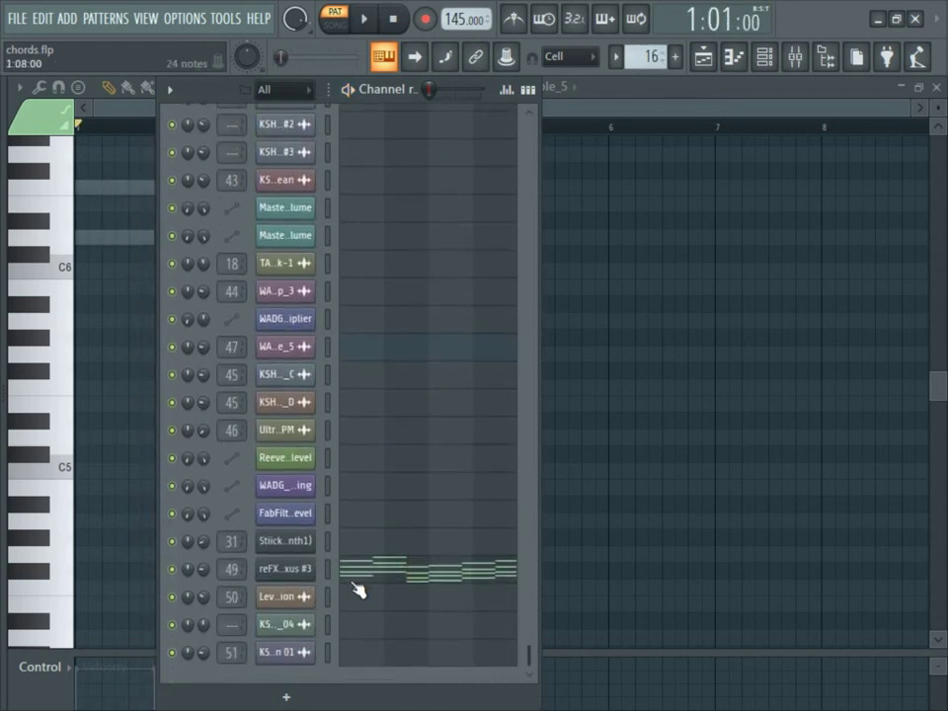
Step: Look through Patterns 17 to 19 and open the Playlist arrangement
scroll(654, 49, "up", 1)
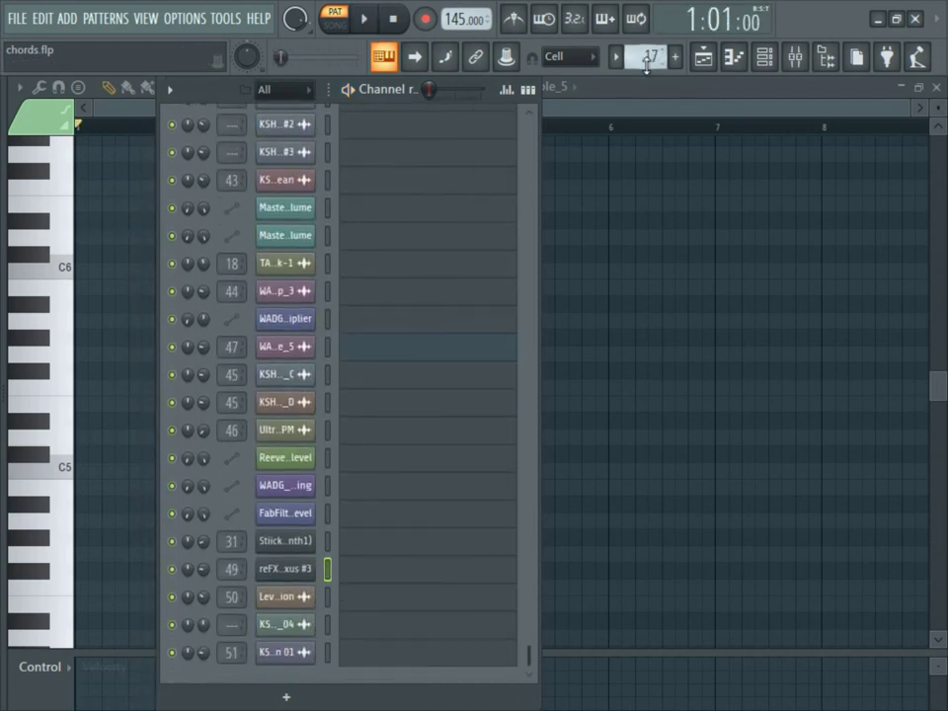
scroll(474, 275, "up", 15)
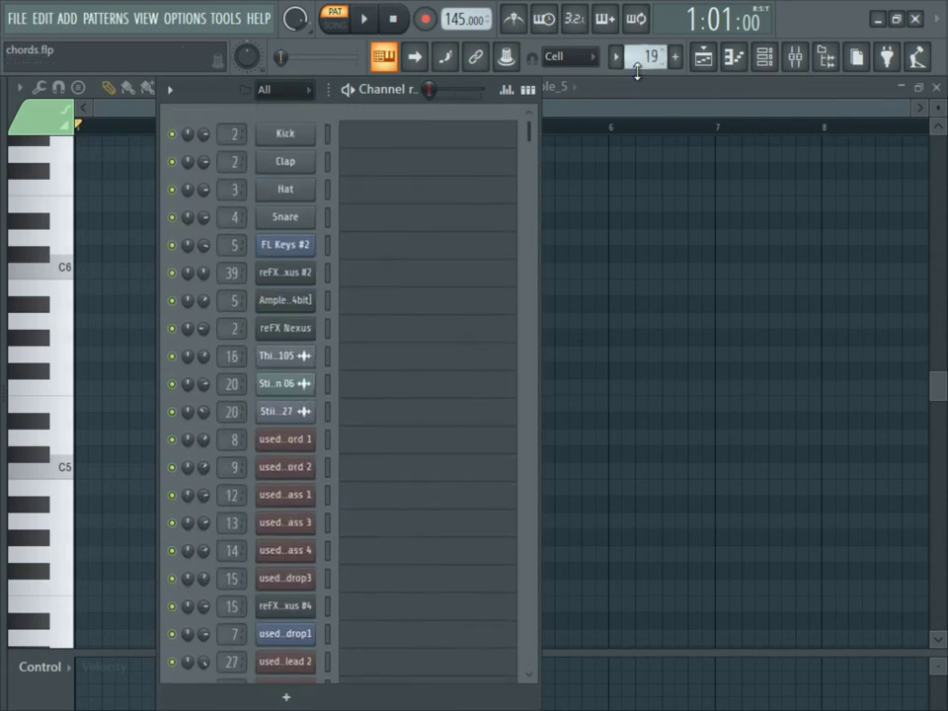
scroll(450, 290, "down", 18)
left_click(703, 57)
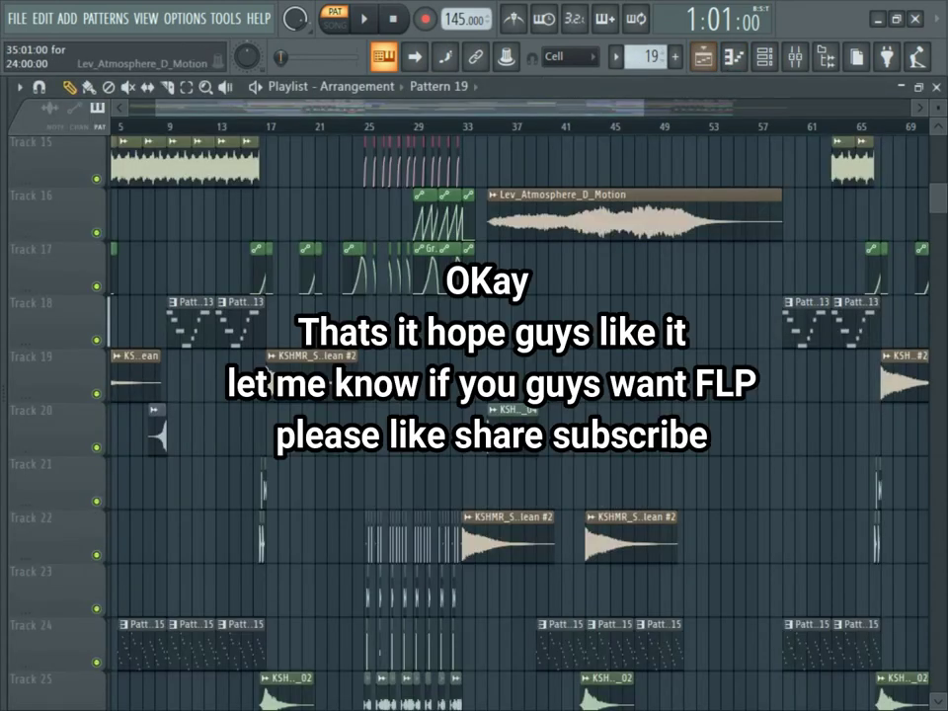